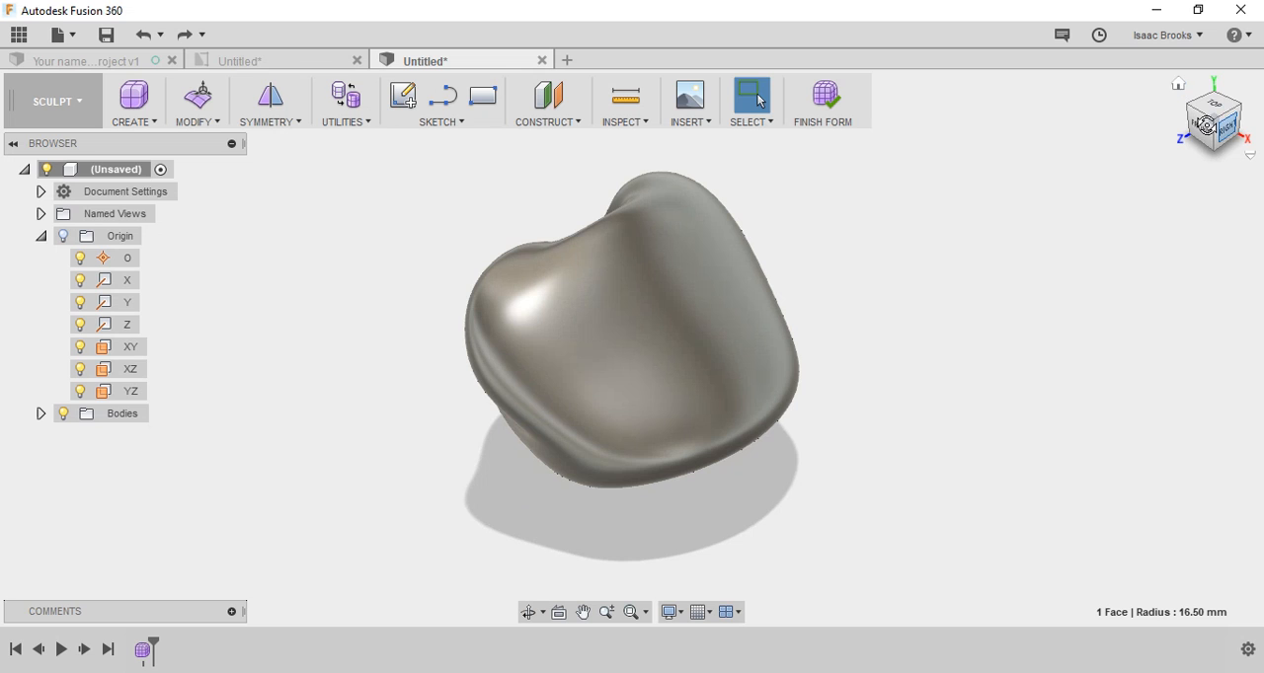
Step: Orient the model to its Right view and redefine that current view as Front
{"action": "mouse_move", "coordinate": [1205, 125]}
{"action": "left_mouse_down"}
{"action": "mouse_move", "coordinate": [1230, 117]}
{"action": "mouse_move", "coordinate": [1227, 131]}
{"action": "left_mouse_up"}
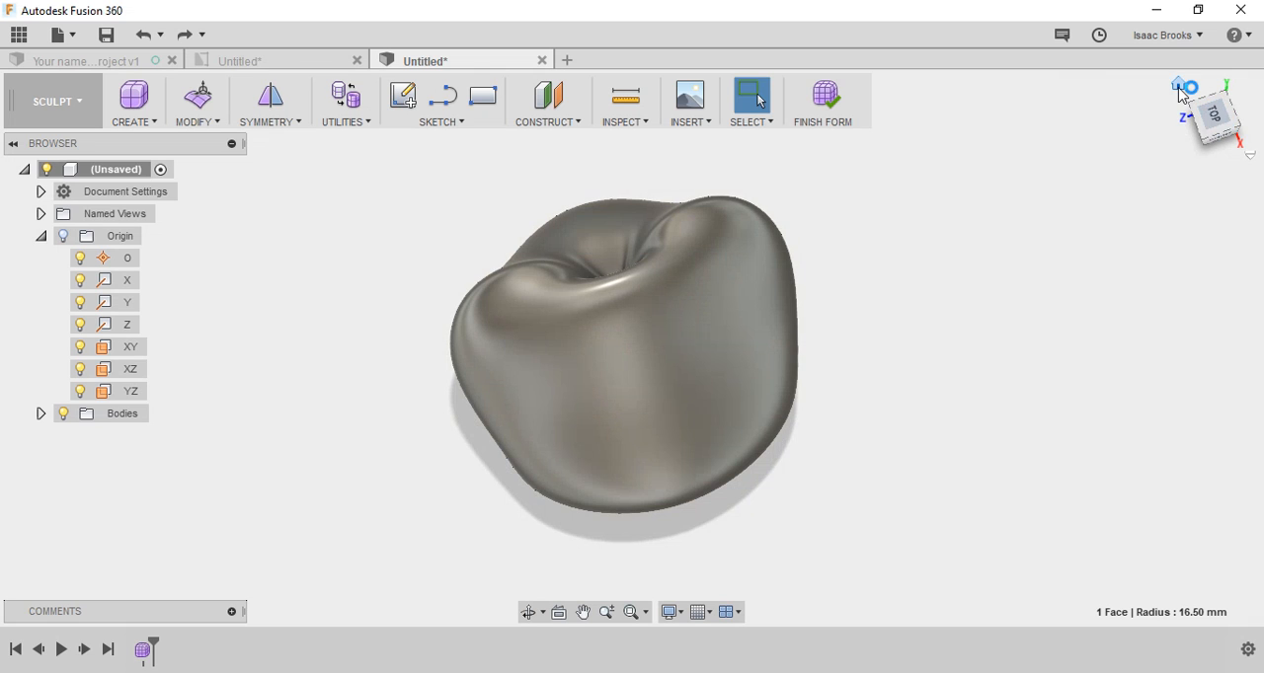
{"action": "left_click", "coordinate": [1178, 88]}
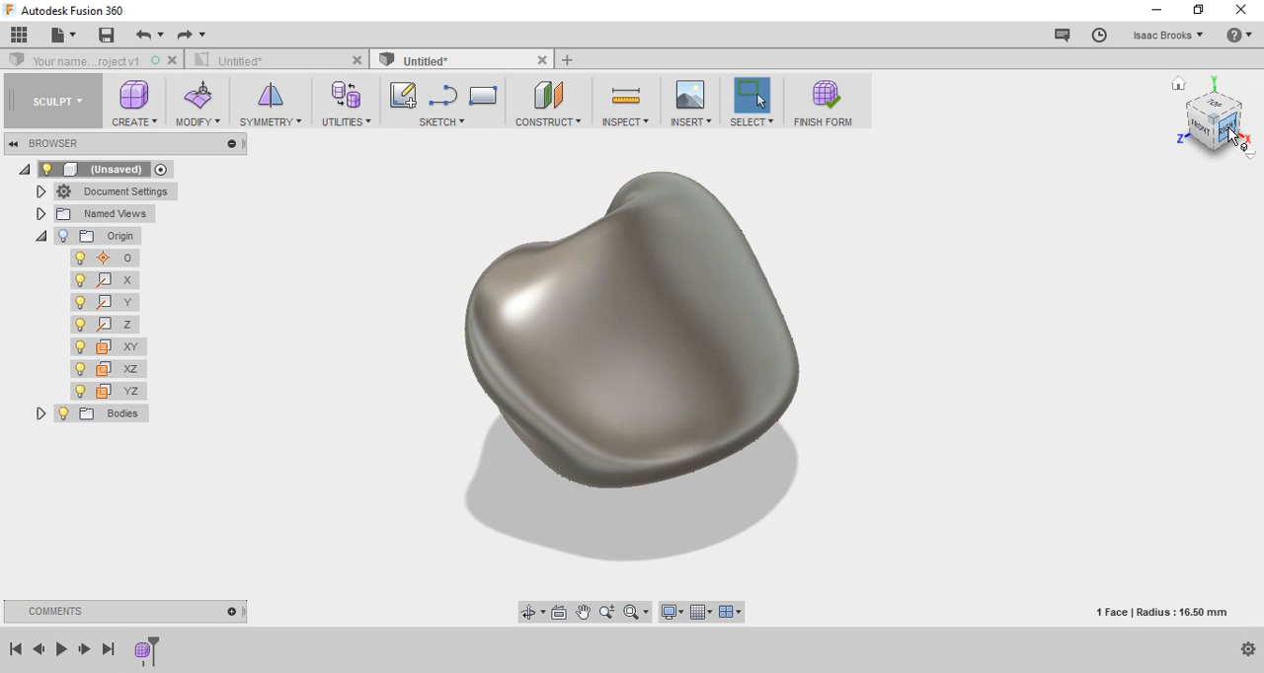
{"action": "left_click", "coordinate": [1229, 132]}
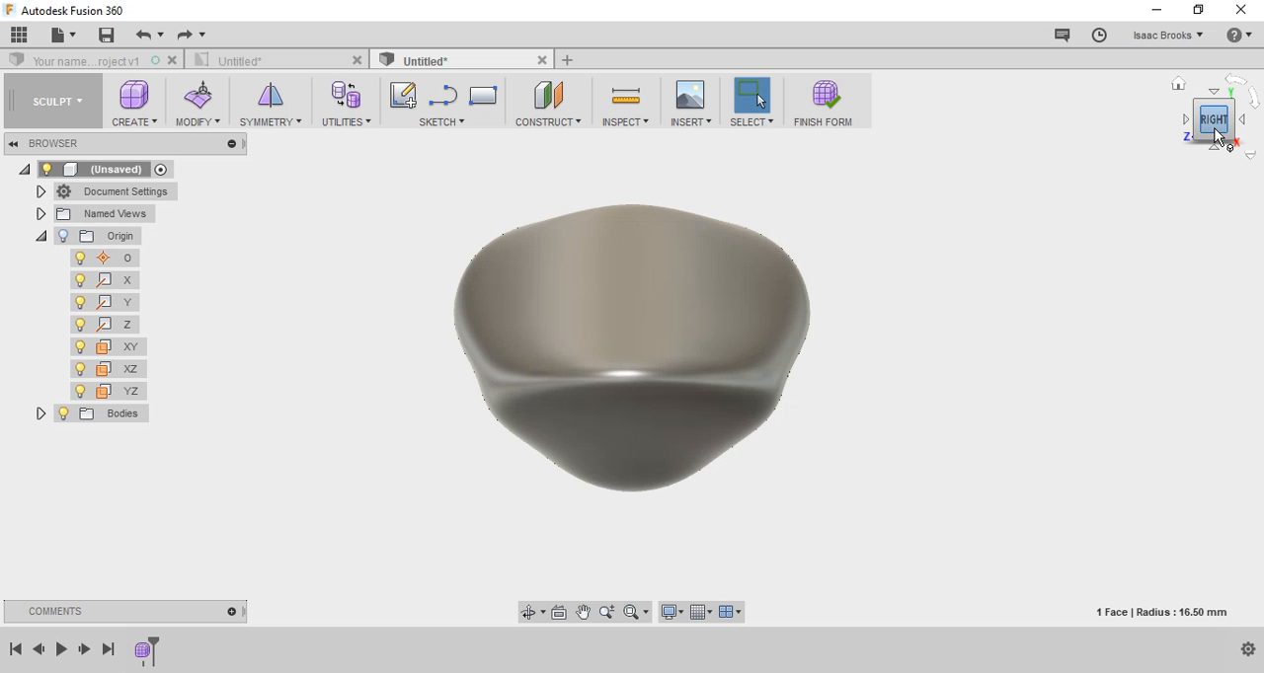
{"action": "left_click", "coordinate": [1210, 104]}
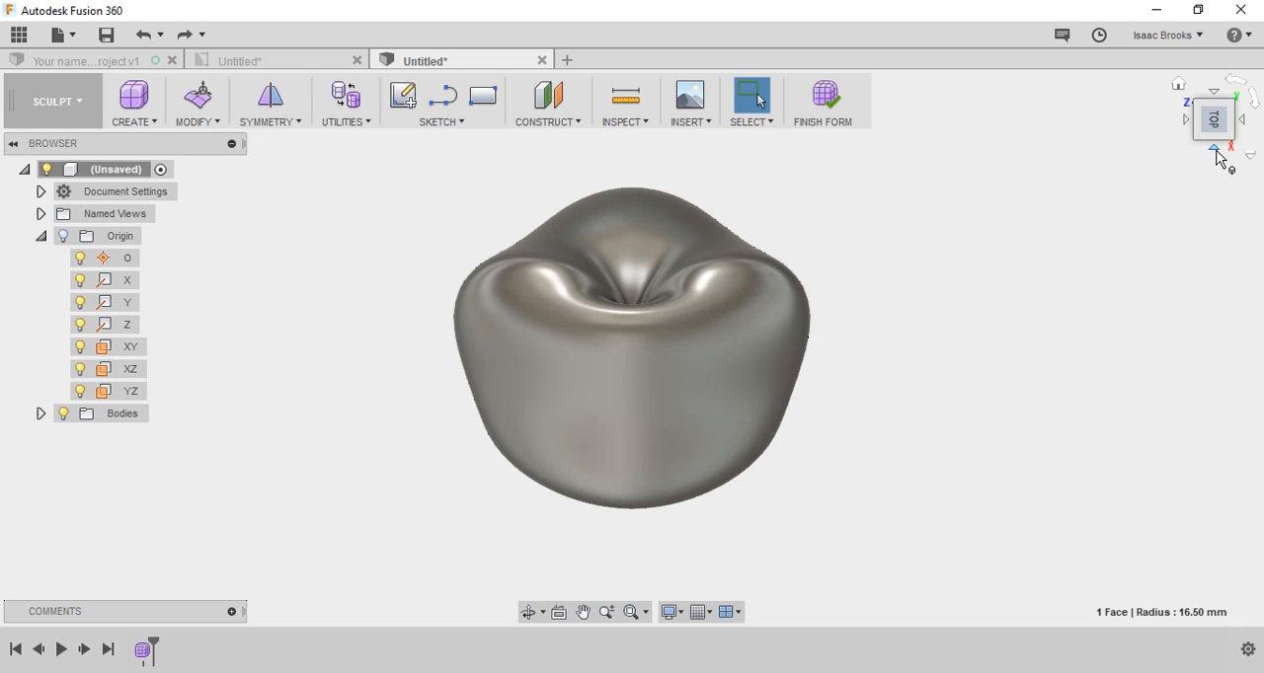
{"action": "left_click", "coordinate": [1215, 150]}
{"action": "left_click", "coordinate": [1219, 155]}
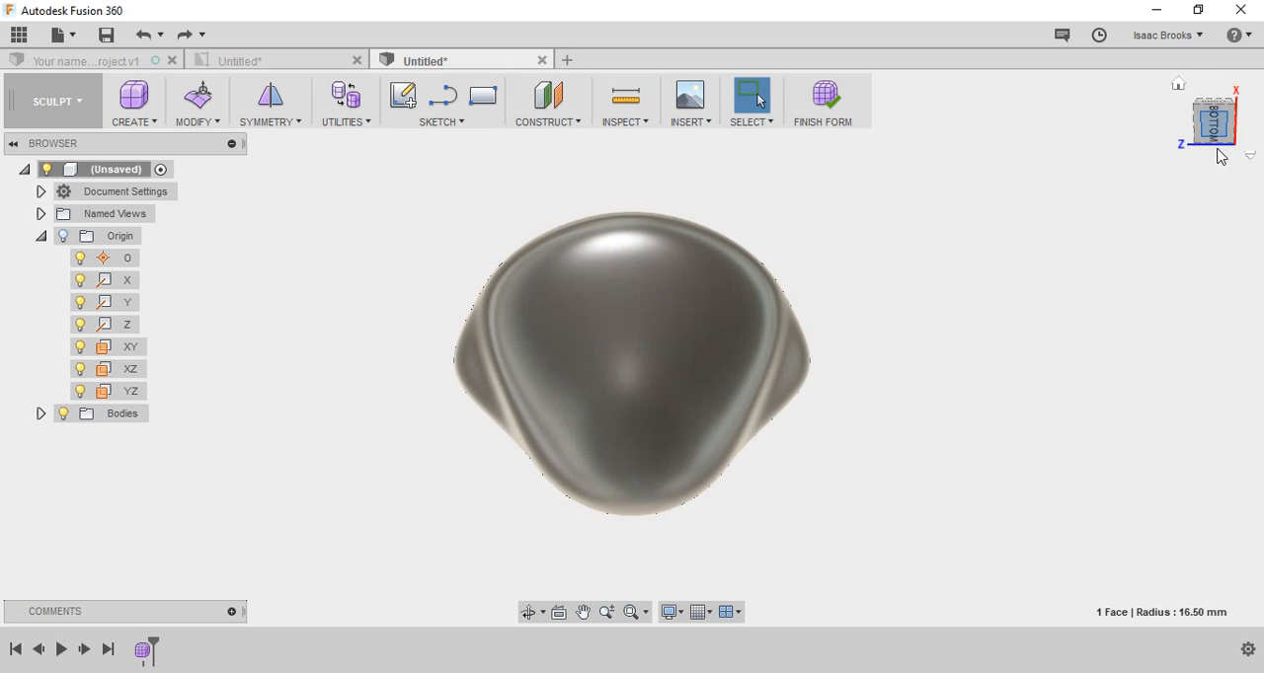
{"action": "left_click", "coordinate": [1218, 93]}
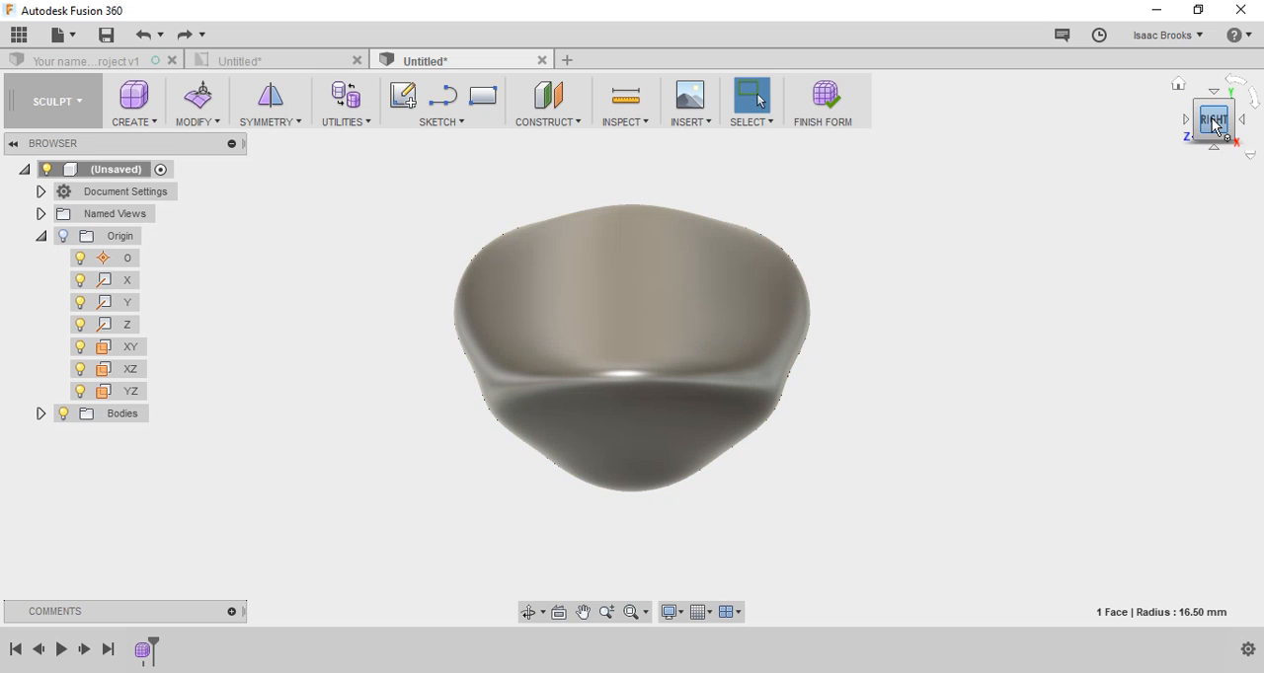
{"action": "right_click", "coordinate": [1215, 126]}
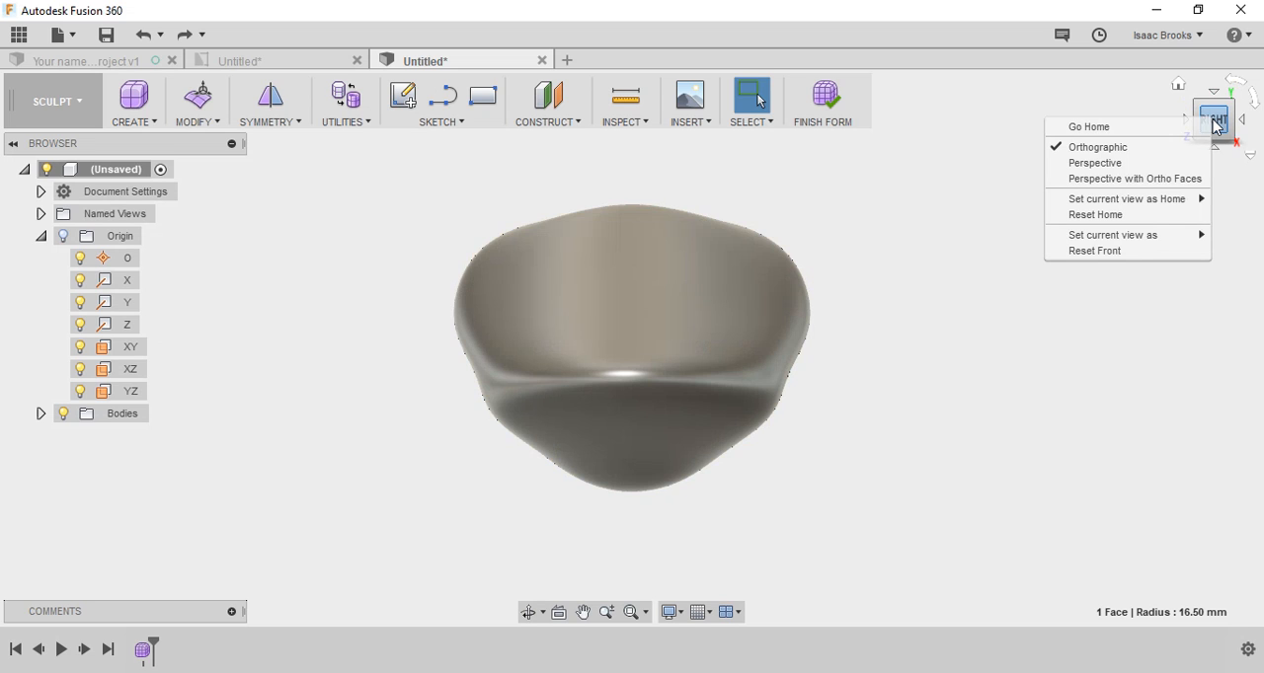
{"action": "mouse_move", "coordinate": [1143, 202]}
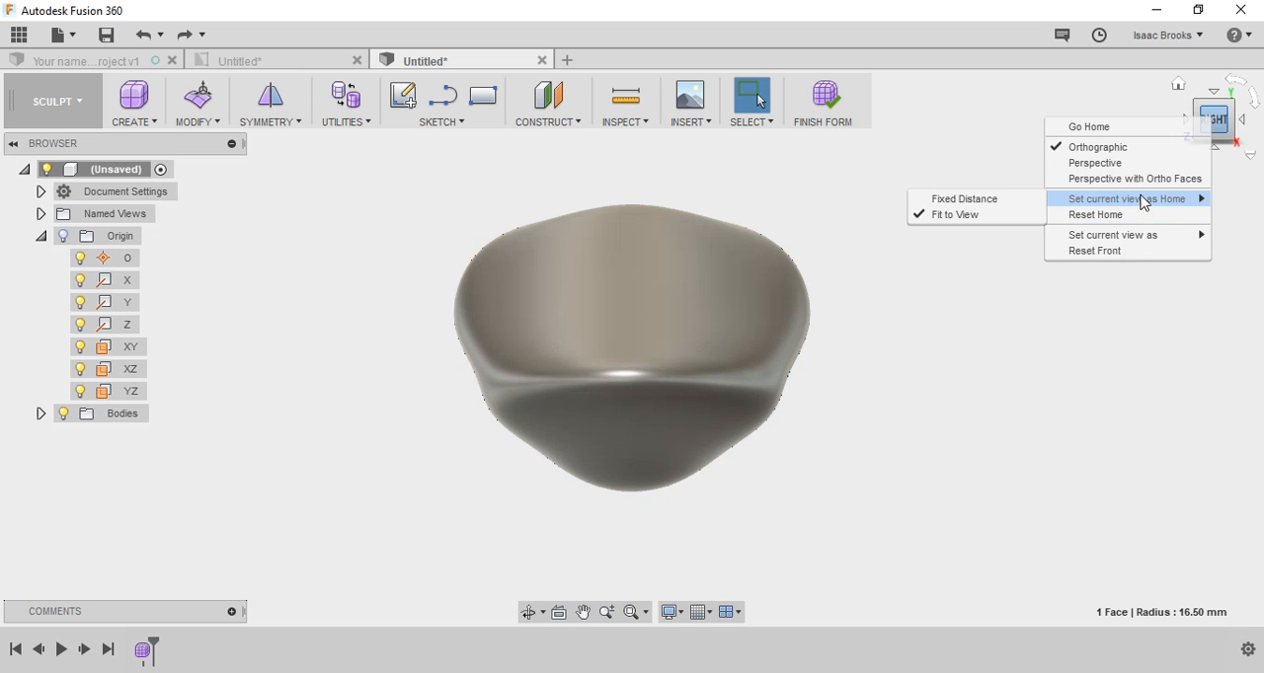
{"action": "mouse_move", "coordinate": [1088, 241]}
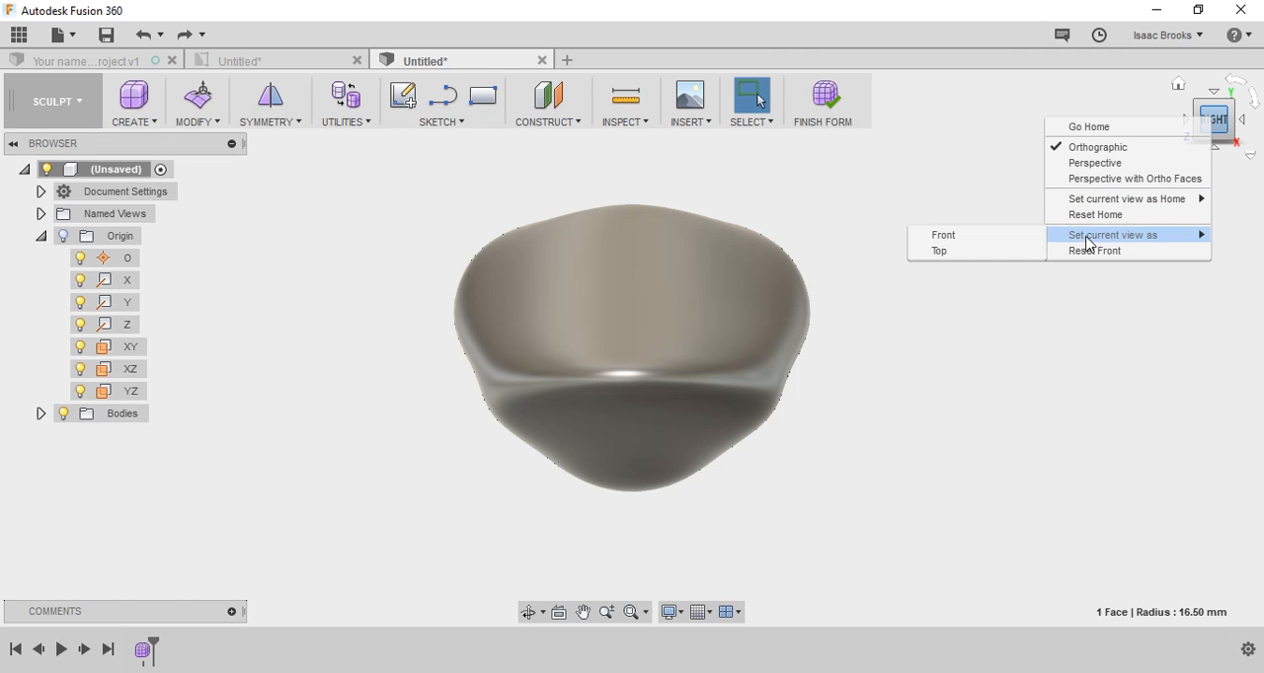
{"action": "left_click", "coordinate": [943, 235]}
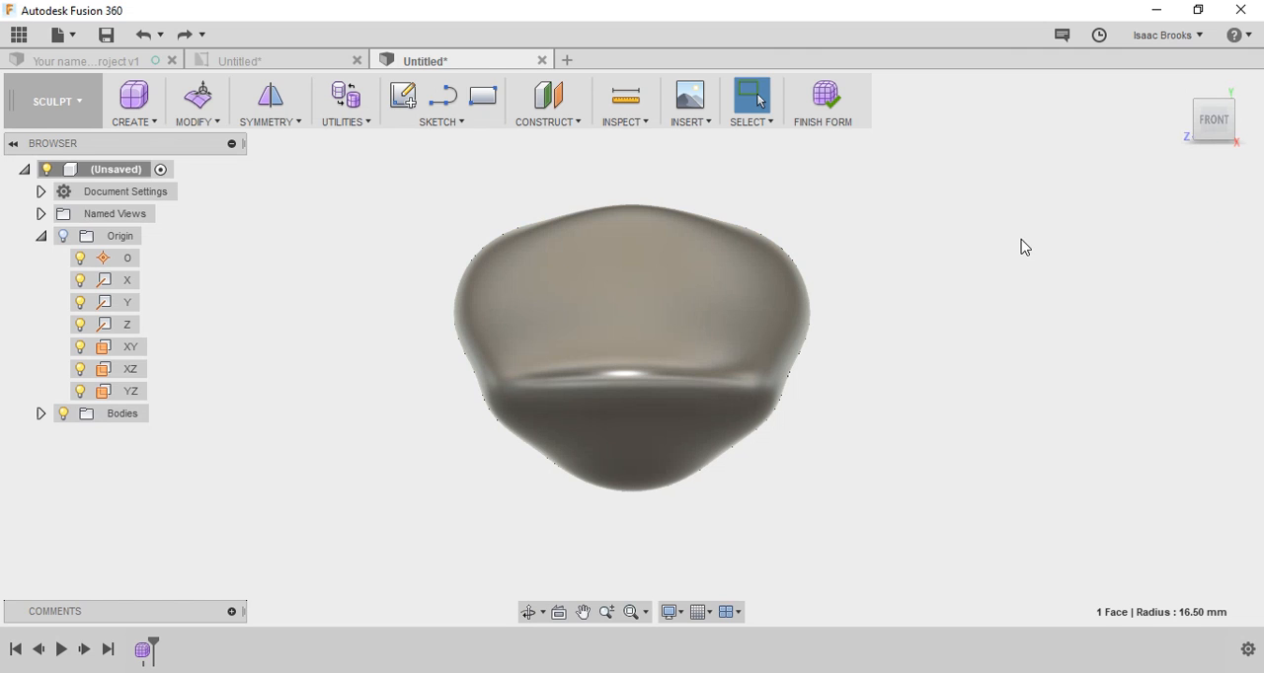
Step: Examine the model from the views adjacent to the redefined Front view, including both sides
{"action": "left_click", "coordinate": [1187, 121]}
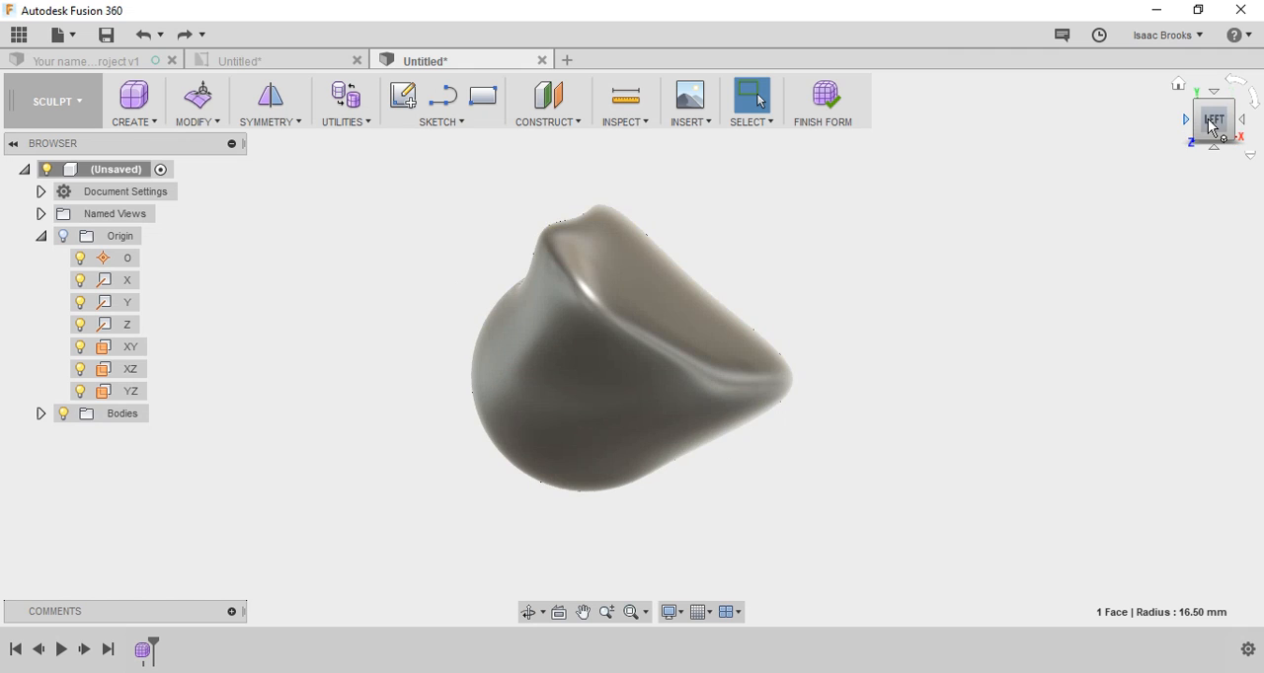
{"action": "left_click", "coordinate": [1242, 119]}
{"action": "left_click", "coordinate": [1241, 126]}
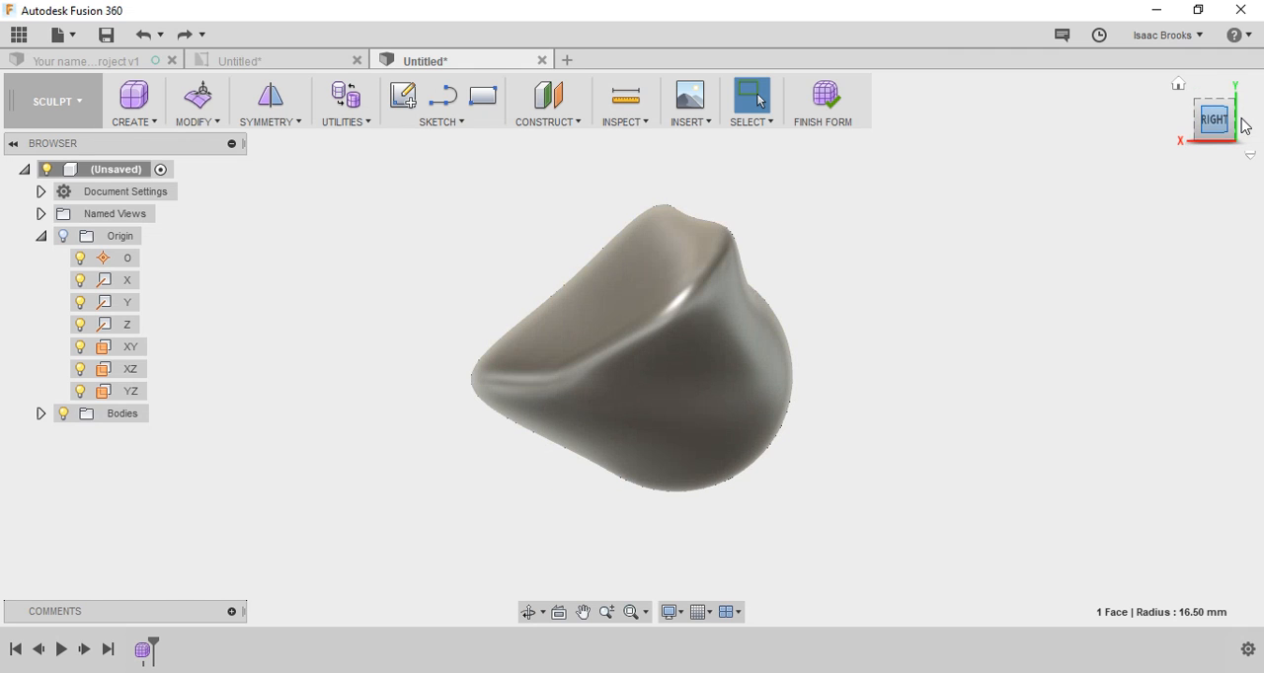
{"action": "left_click", "coordinate": [1186, 121]}
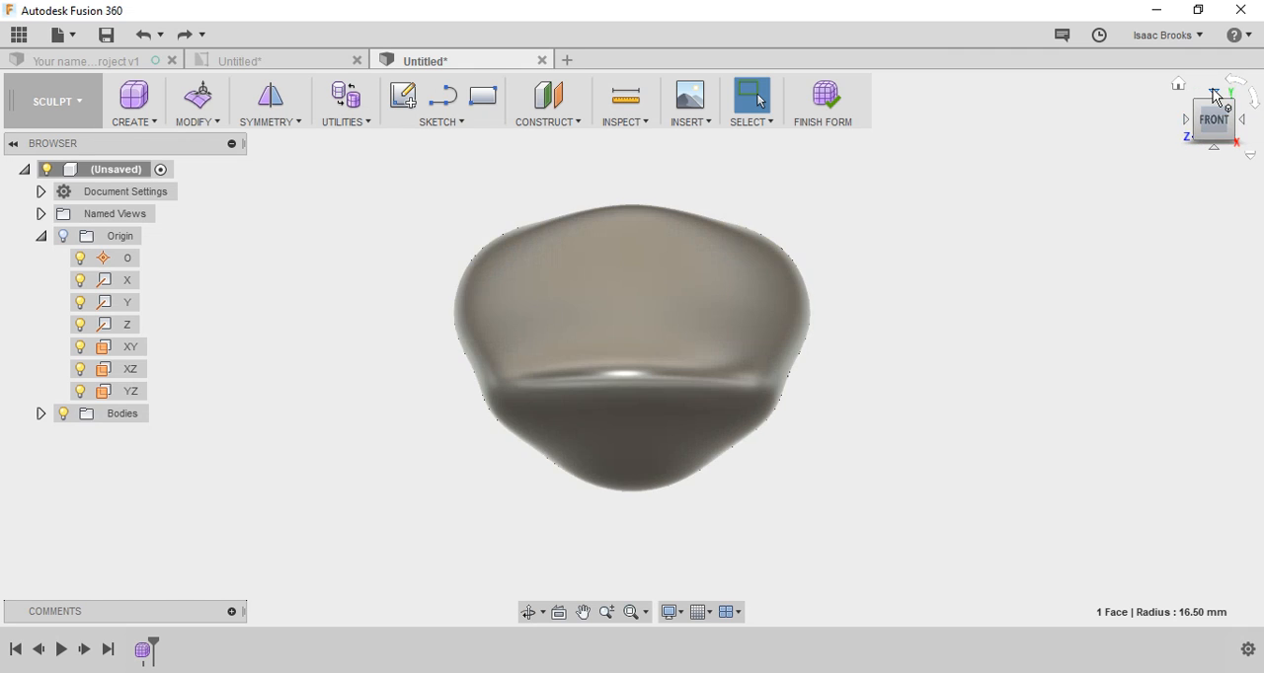
{"action": "left_click", "coordinate": [1214, 92]}
{"action": "left_click", "coordinate": [1214, 145]}
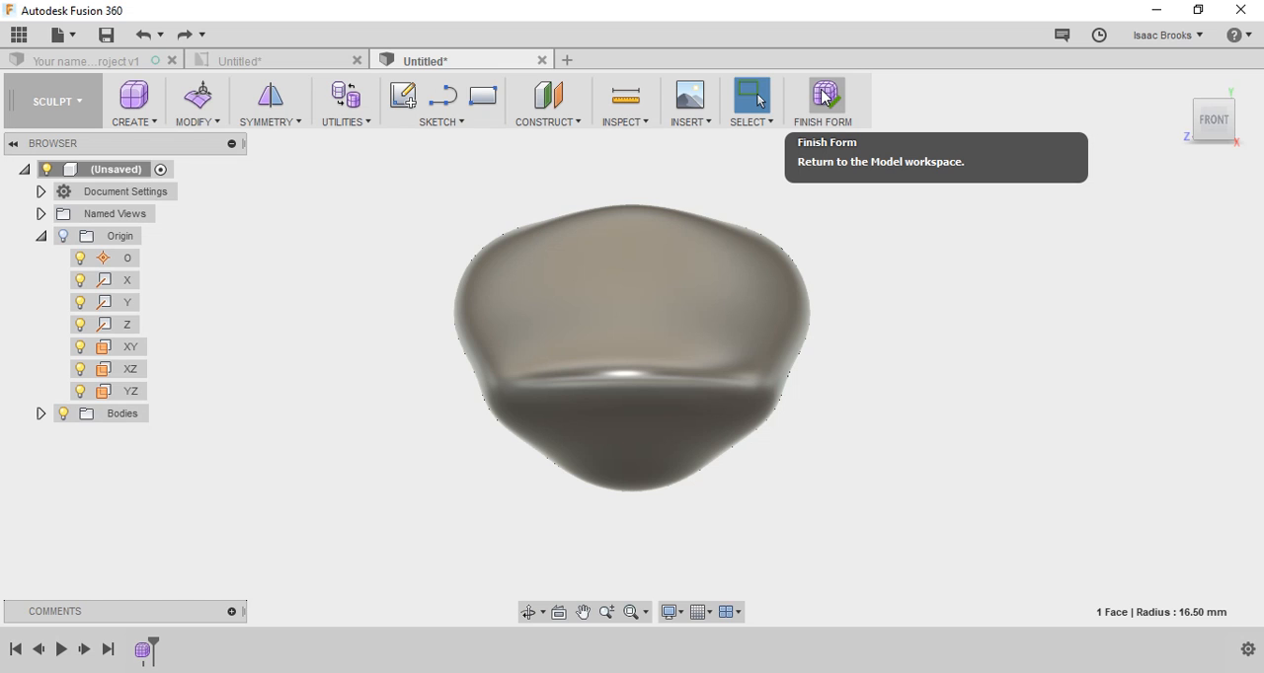
Step: Finish the form to return to the Model workspace, and restore the home view of the body
{"action": "left_click", "coordinate": [826, 96]}
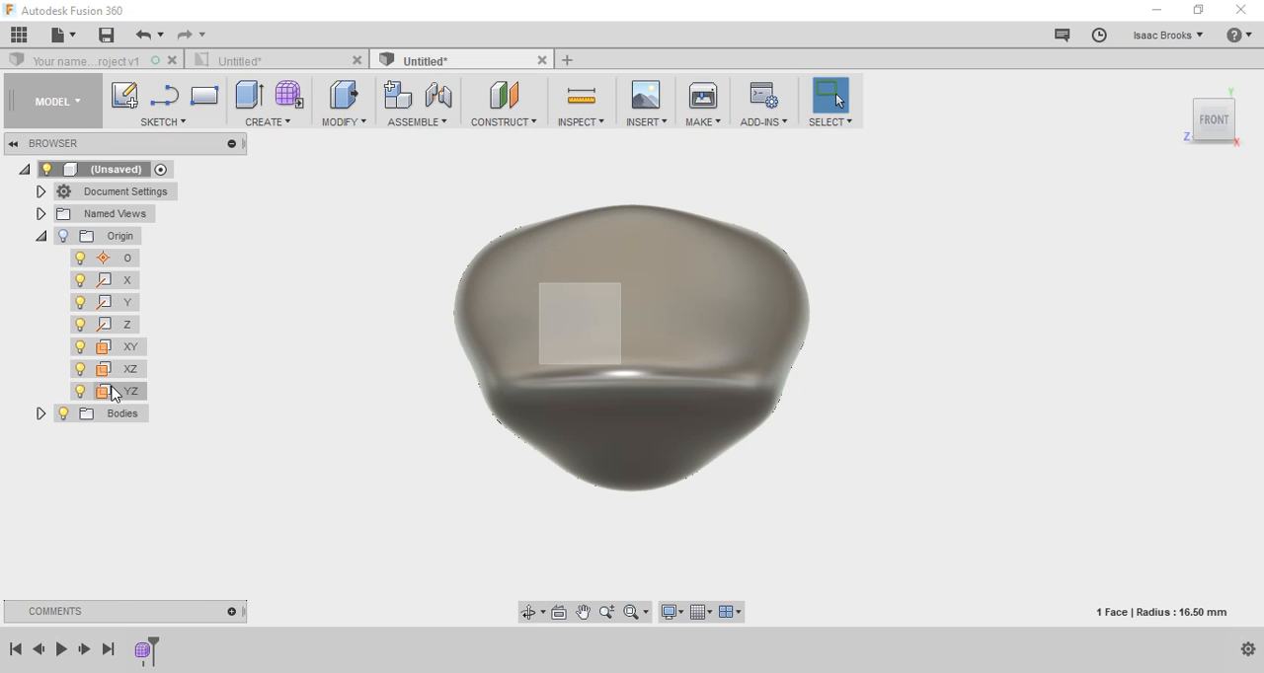
{"action": "left_click_drag", "start_coordinate": [1216, 127], "coordinate": [1249, 130]}
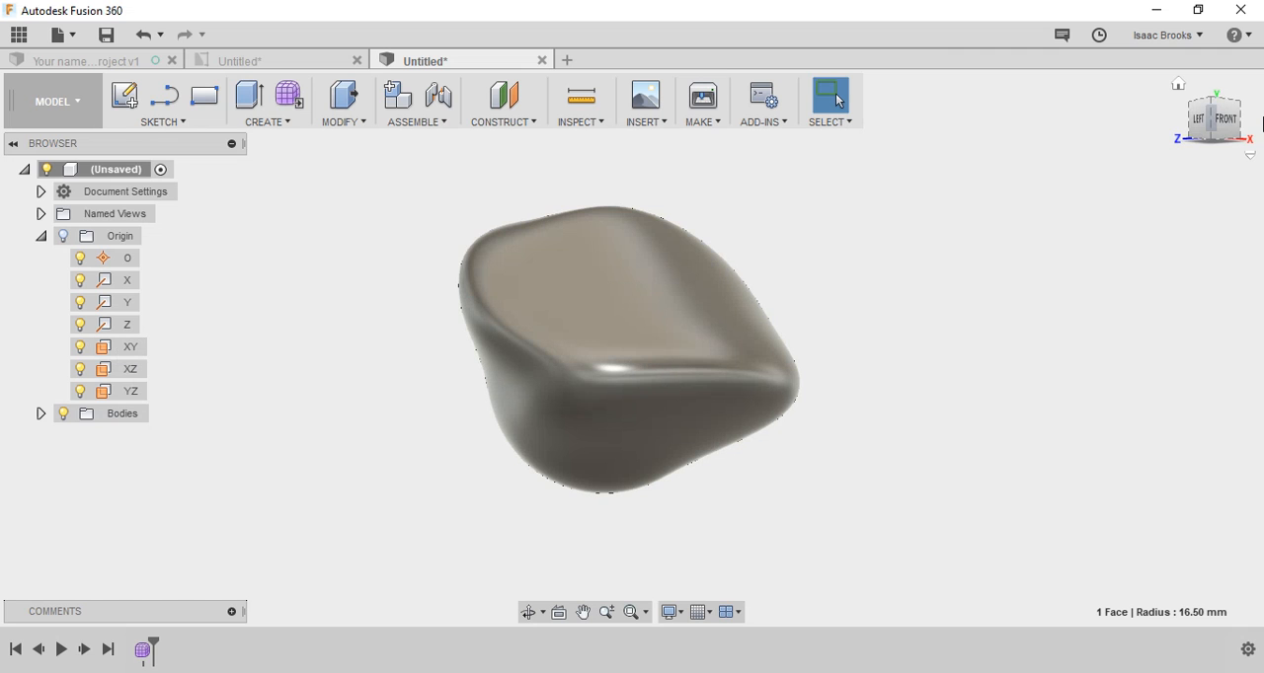
{"action": "mouse_move", "coordinate": [1260, 121]}
{"action": "middle_mouse_down", "text": "shift"}
{"action": "mouse_move", "coordinate": [1177, 159]}
{"action": "mouse_move", "coordinate": [1261, 10]}
{"action": "middle_mouse_up", "text": "shift"}
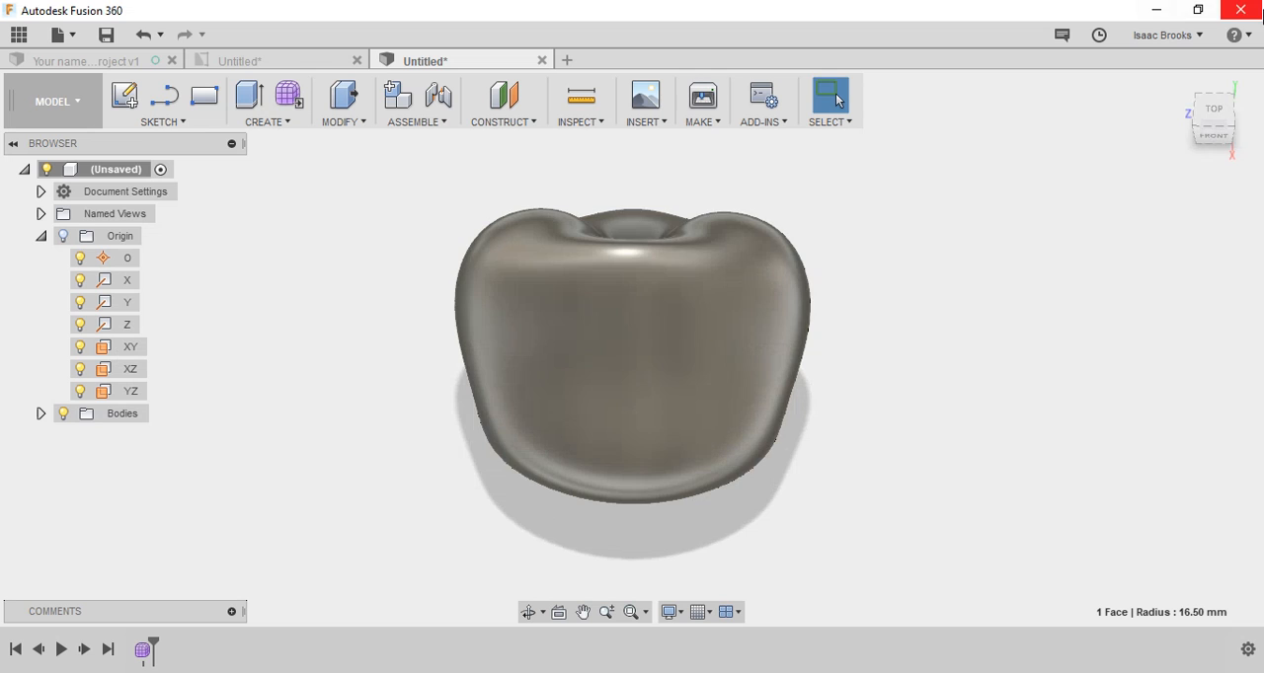
{"action": "left_click", "coordinate": [1178, 85]}
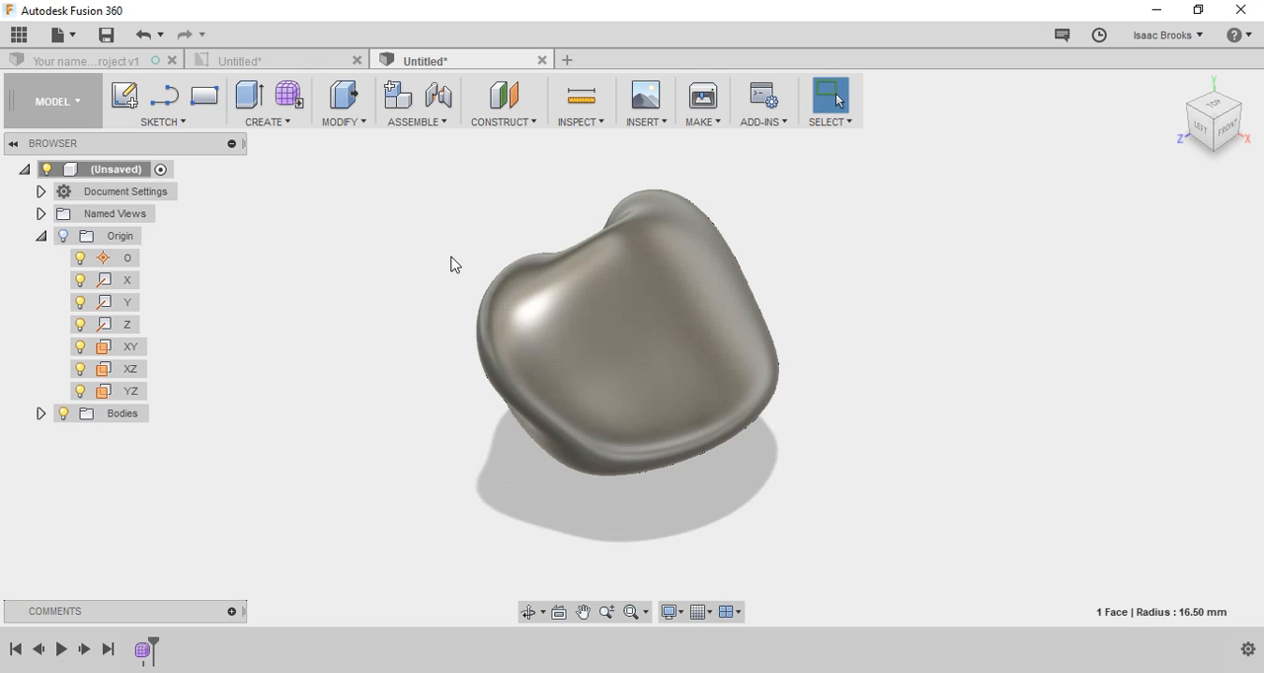
Step: Create a construction plane offset 45 mm from the YZ origin plane, in front of the body
{"action": "left_click", "coordinate": [127, 394]}
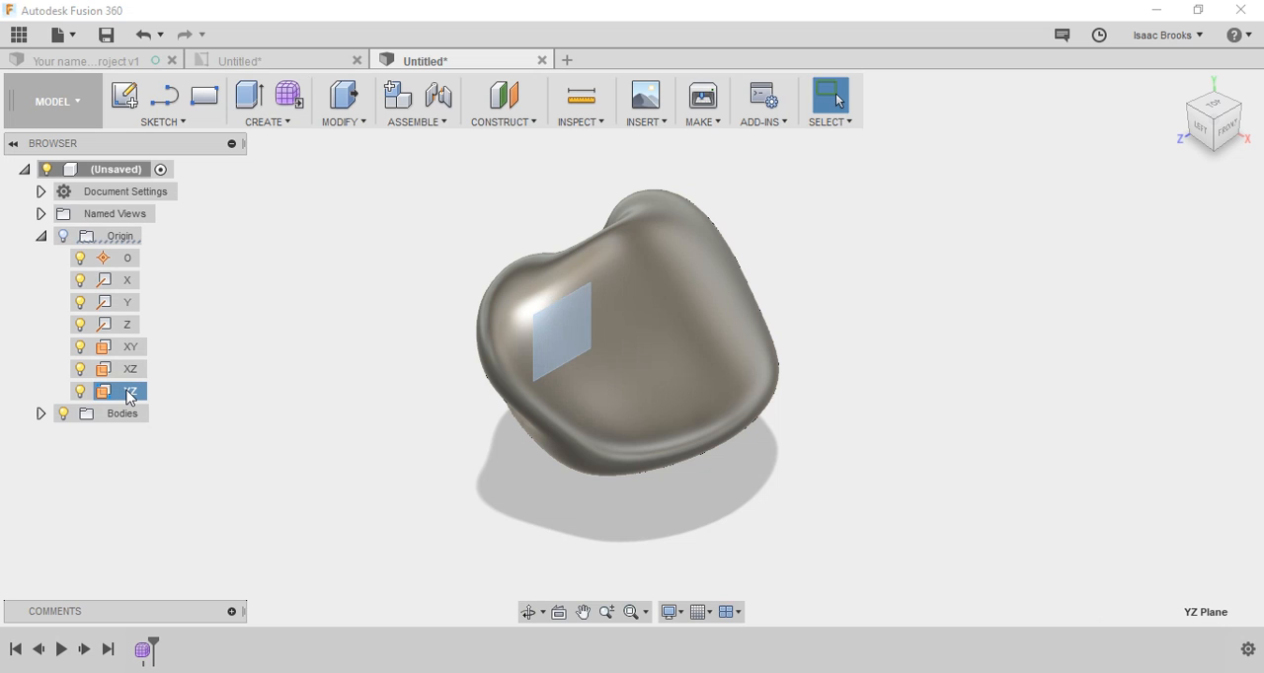
{"action": "right_click", "coordinate": [132, 396]}
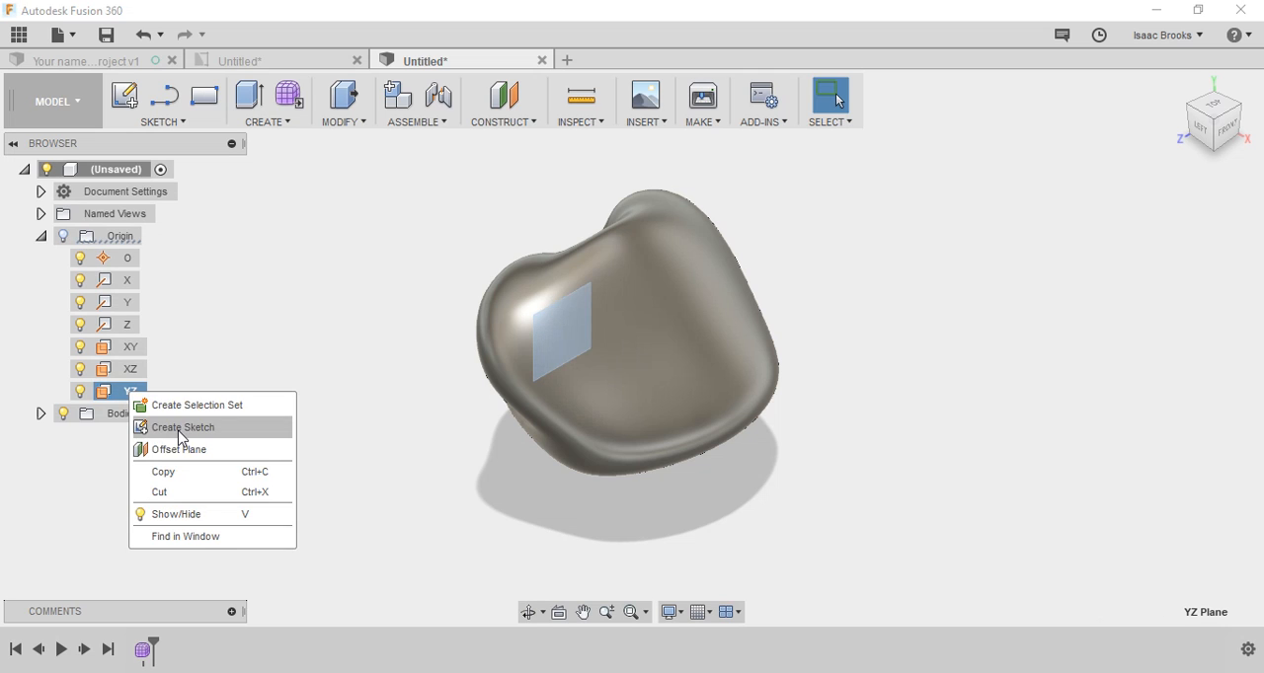
{"action": "left_click", "coordinate": [181, 451]}
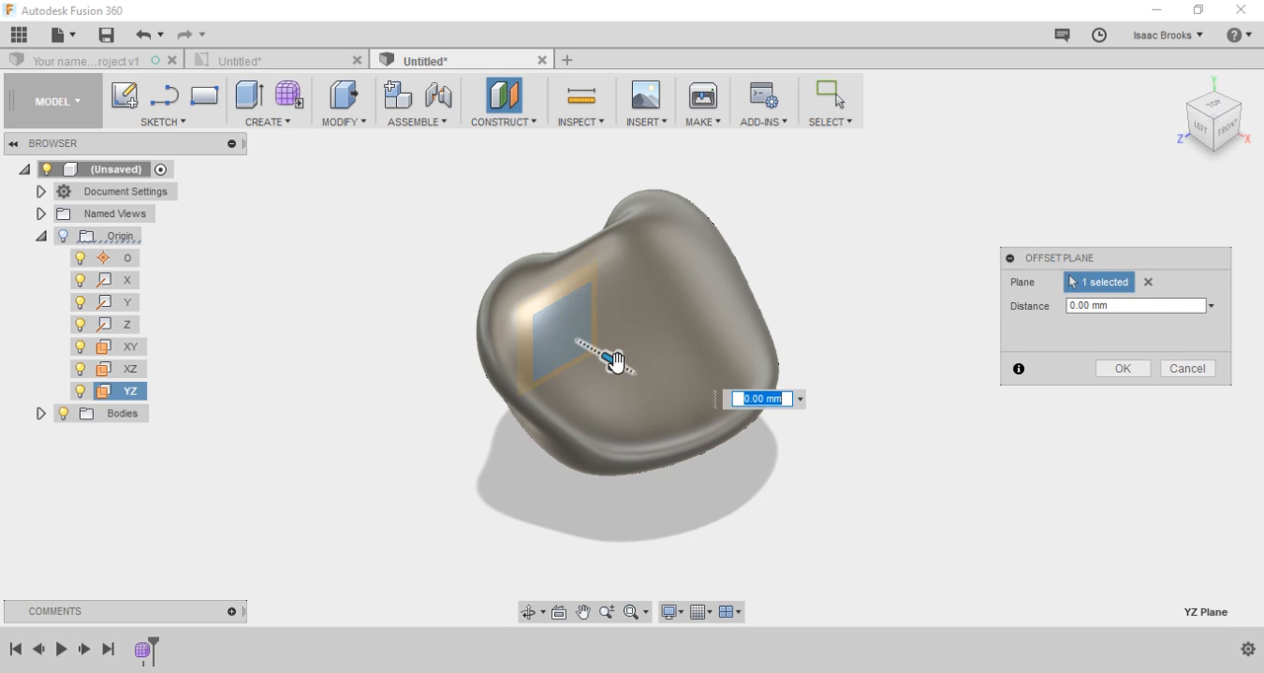
{"action": "left_click_drag", "start_coordinate": [614, 361], "coordinate": [982, 464]}
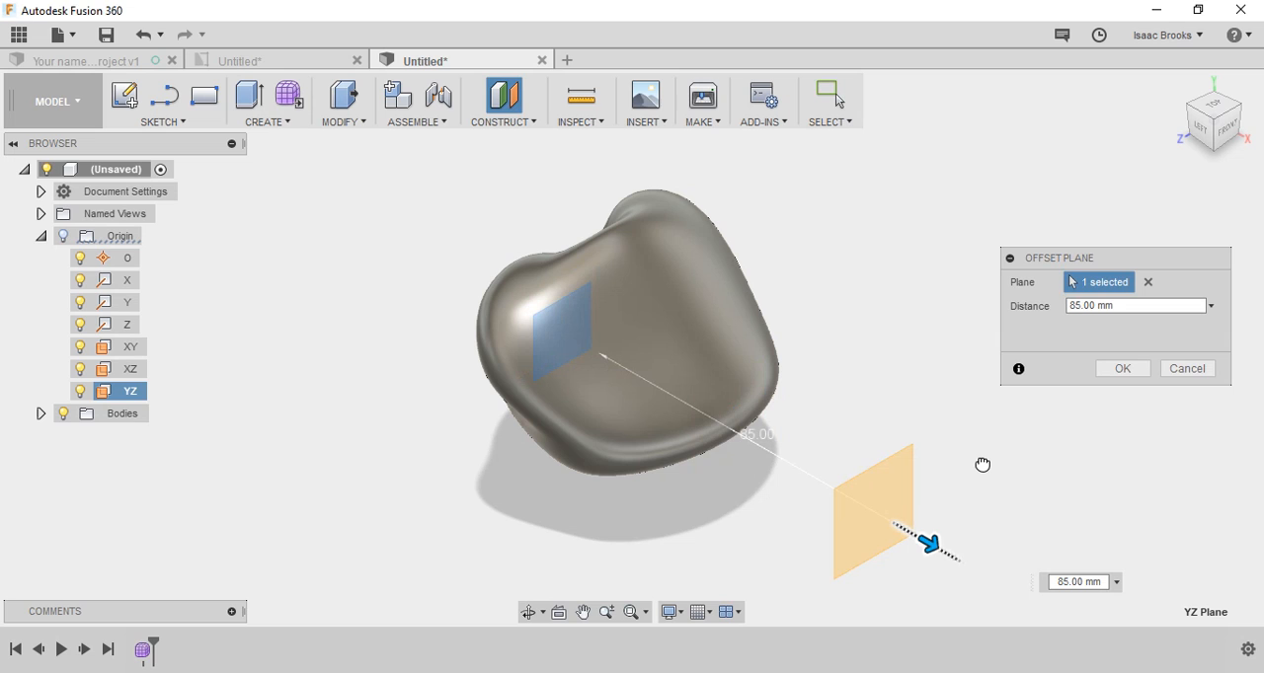
{"action": "left_click_drag", "start_coordinate": [983, 464], "coordinate": [812, 406]}
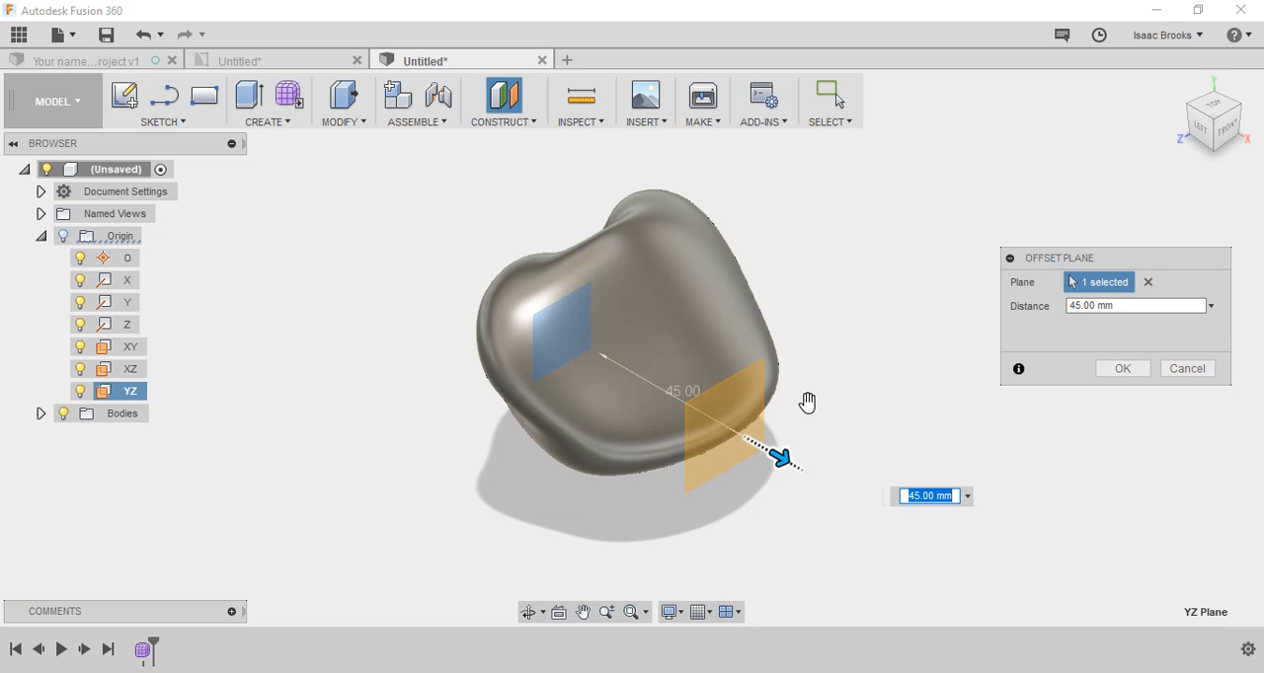
{"action": "key", "text": "Return"}
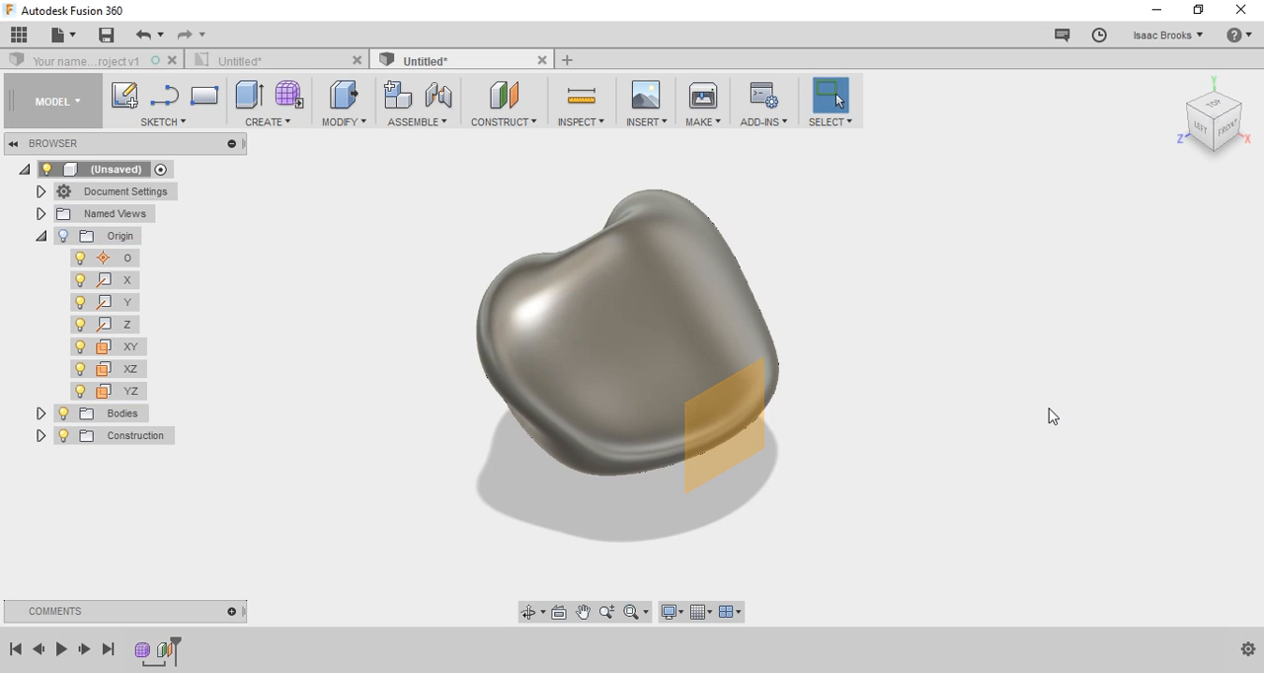
Step: Sketch a small closed outline of lines and rounded arcs on the offset plane, over the body's upper area beside the vertical axis
{"action": "left_click", "coordinate": [1229, 132]}
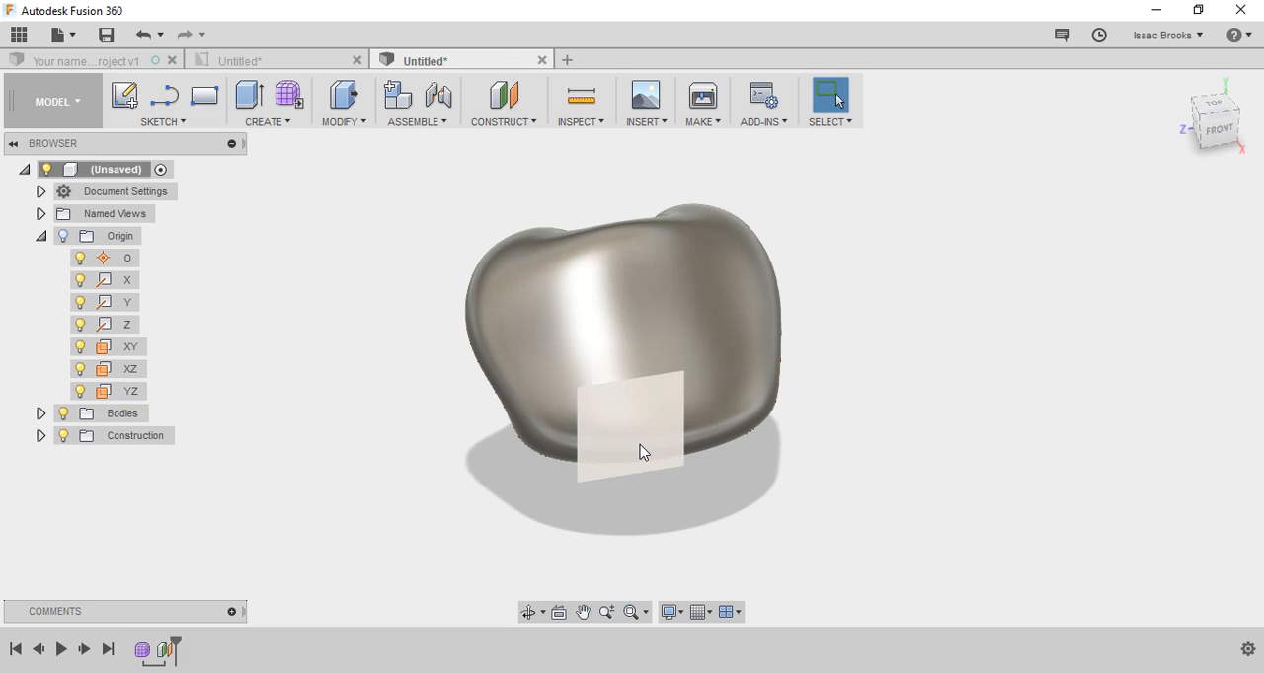
{"action": "right_click", "coordinate": [640, 452]}
{"action": "left_click", "coordinate": [637, 466]}
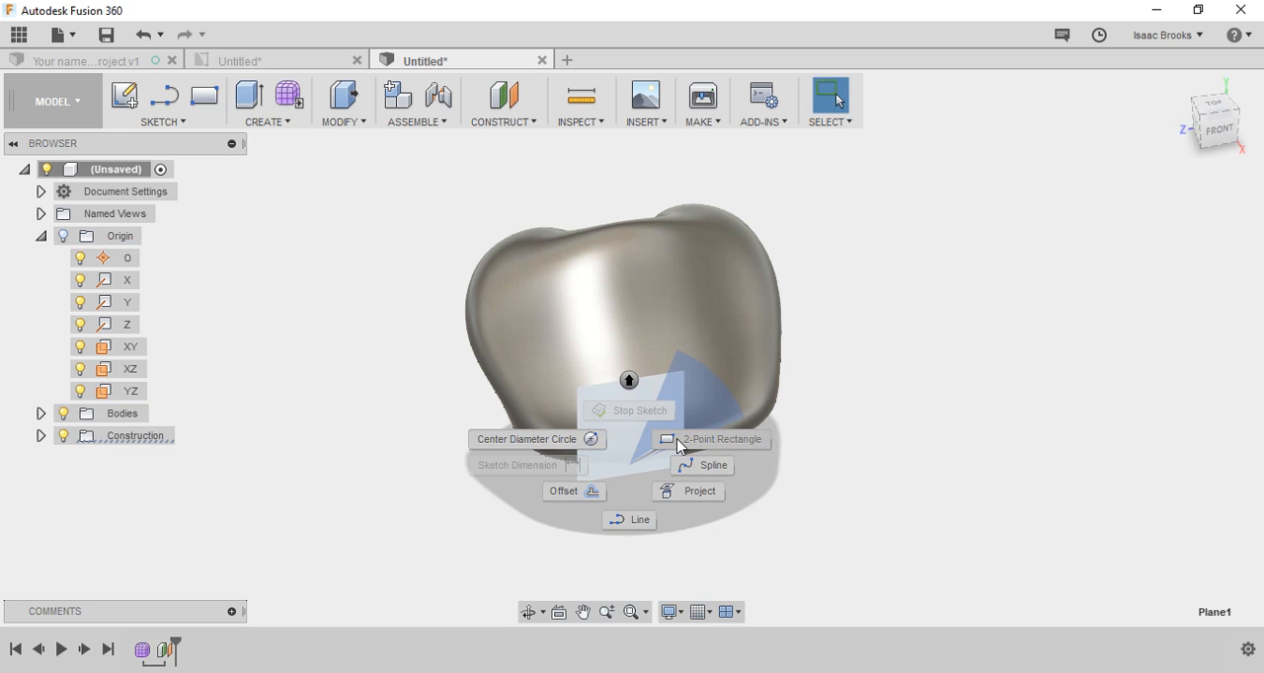
{"action": "left_click", "coordinate": [590, 451]}
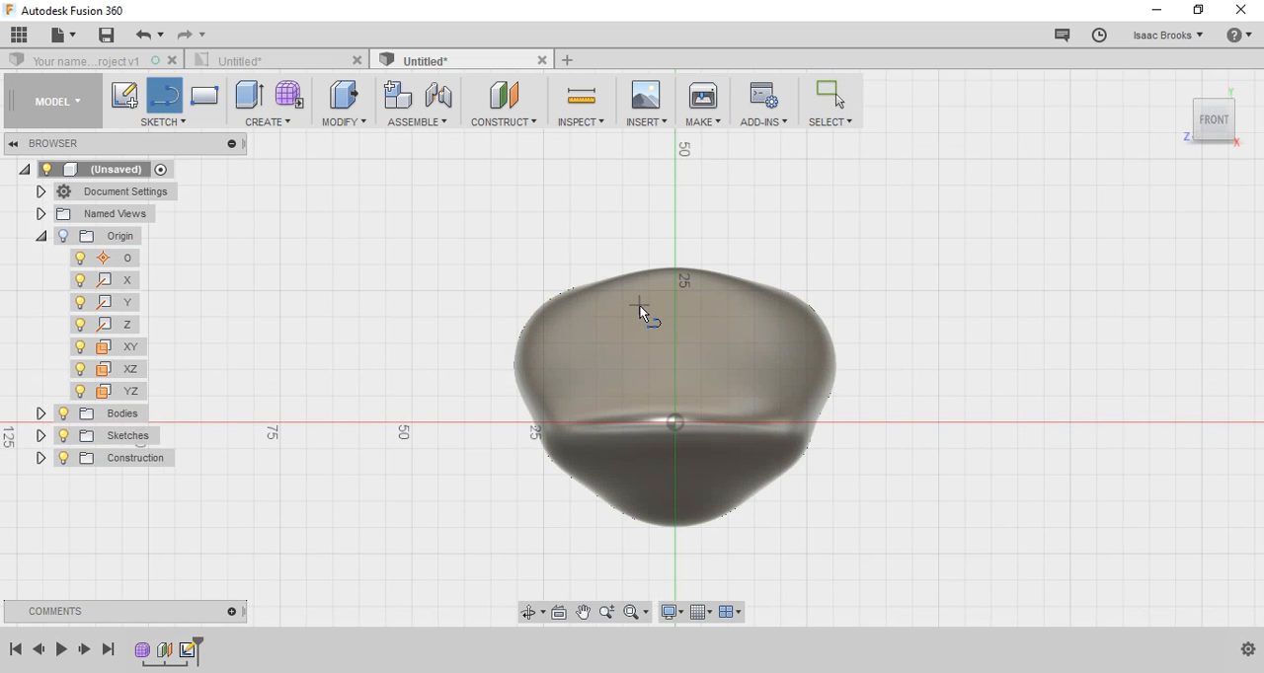
{"action": "left_click", "coordinate": [581, 315]}
{"action": "left_click_drag", "start_coordinate": [581, 315], "coordinate": [571, 353]}
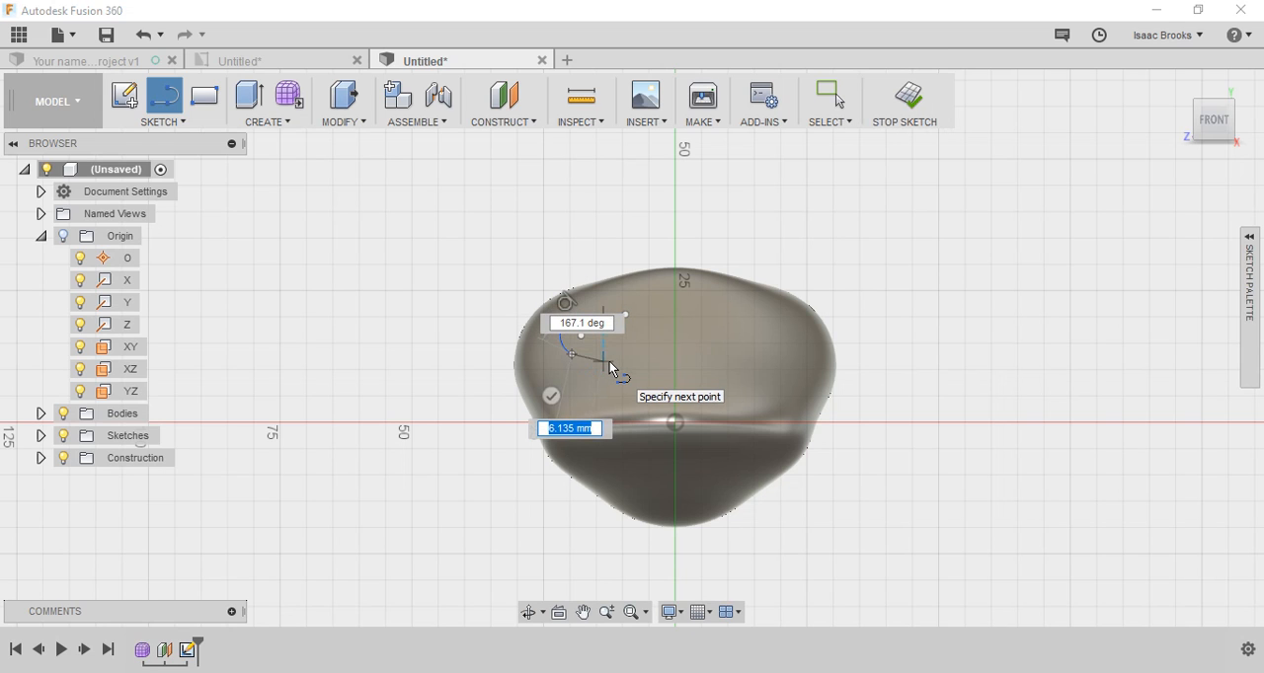
{"action": "left_click", "coordinate": [609, 361]}
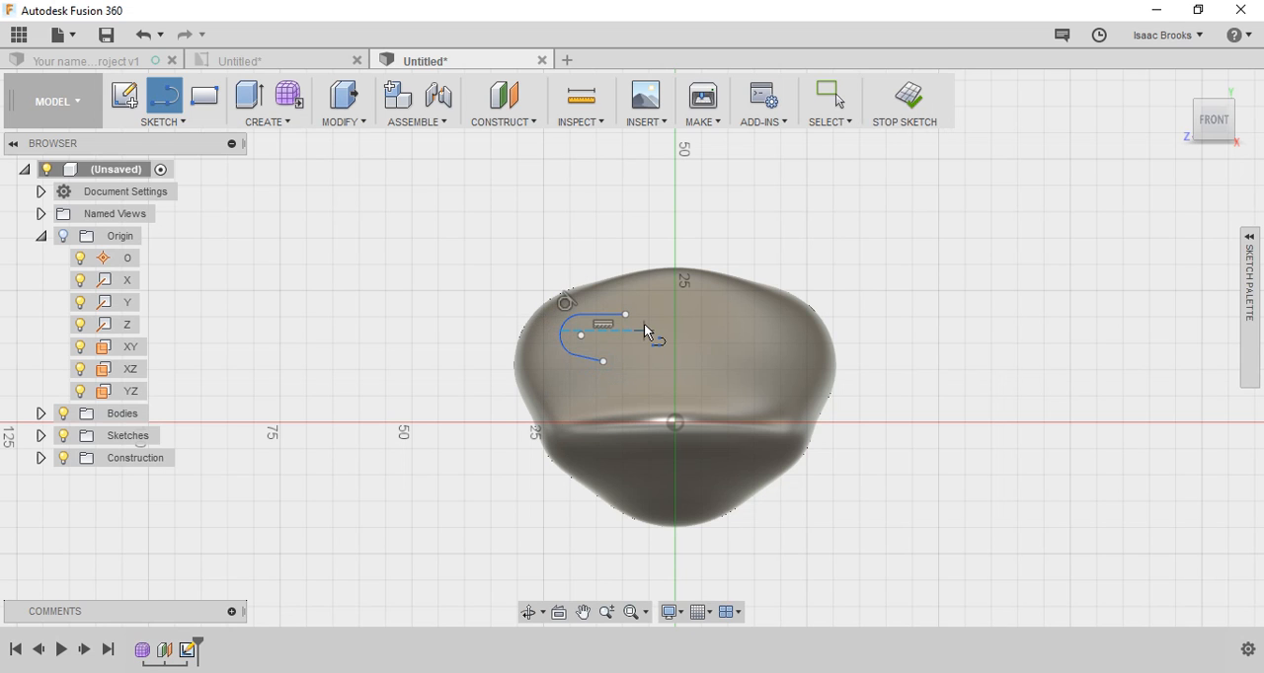
{"action": "left_click", "coordinate": [626, 315]}
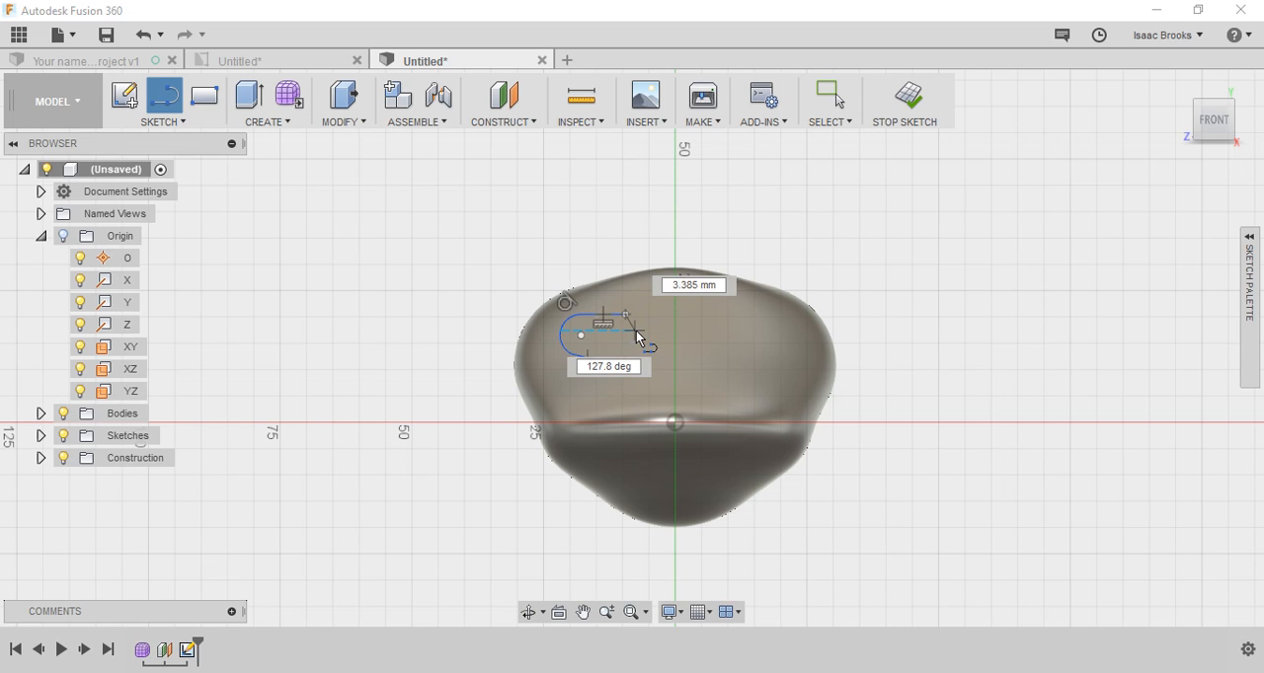
{"action": "left_click", "coordinate": [637, 333]}
{"action": "mouse_move", "coordinate": [637, 334]}
{"action": "left_mouse_down"}
{"action": "mouse_move", "coordinate": [630, 357]}
{"action": "mouse_move", "coordinate": [603, 361]}
{"action": "left_mouse_up"}
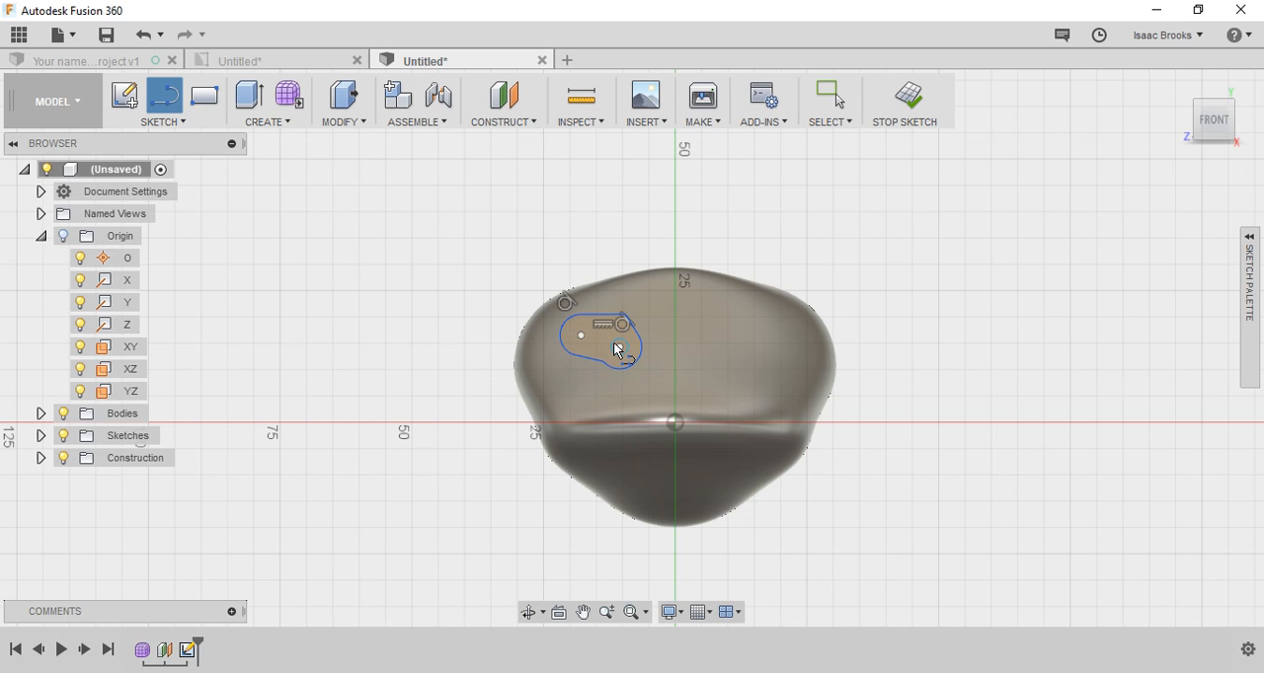
{"action": "left_click", "coordinate": [618, 347]}
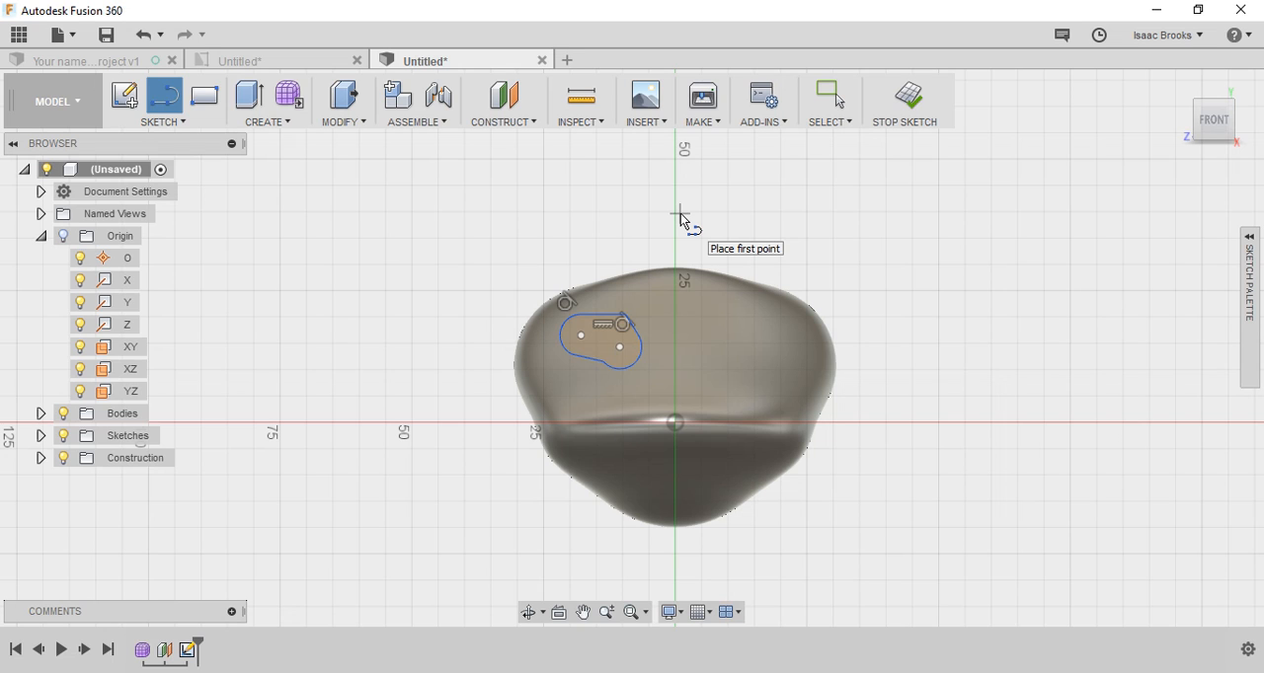
Step: Draw a center diameter circle across the vertical axis from the rounded outline, and finish the sketch
{"action": "key", "text": "Escape"}
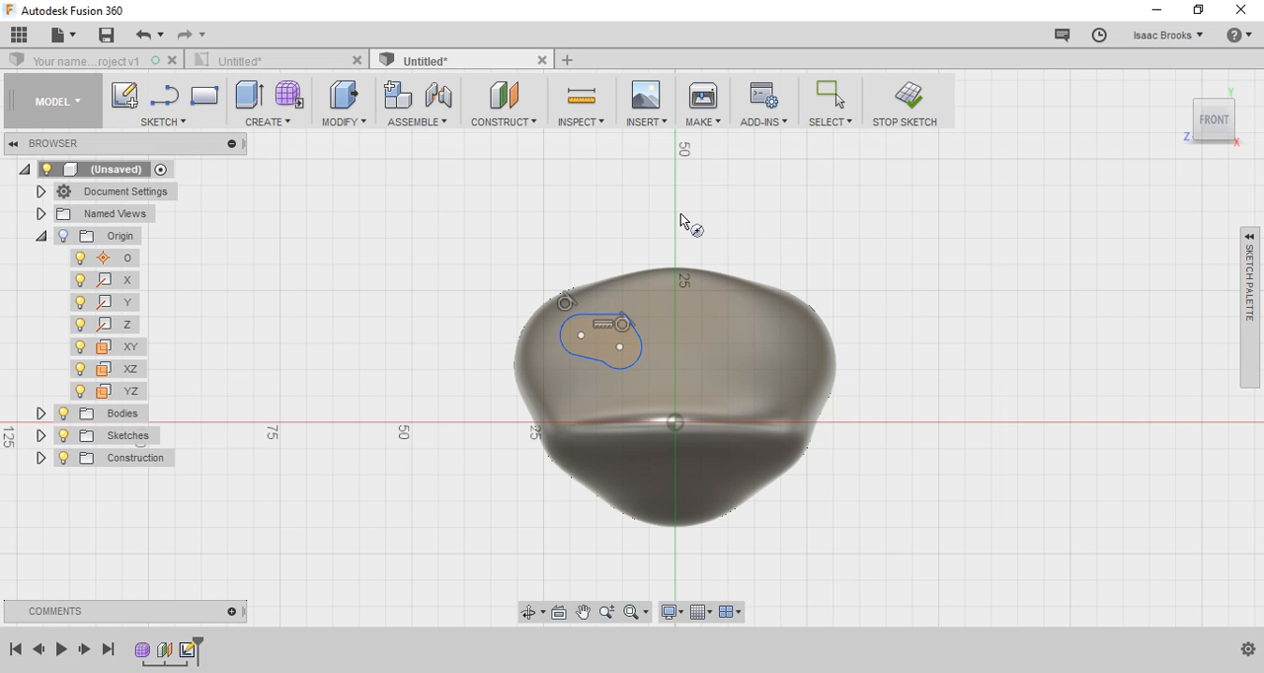
{"action": "left_click", "coordinate": [727, 327]}
{"action": "left_click", "coordinate": [749, 343]}
{"action": "left_click", "coordinate": [908, 97]}
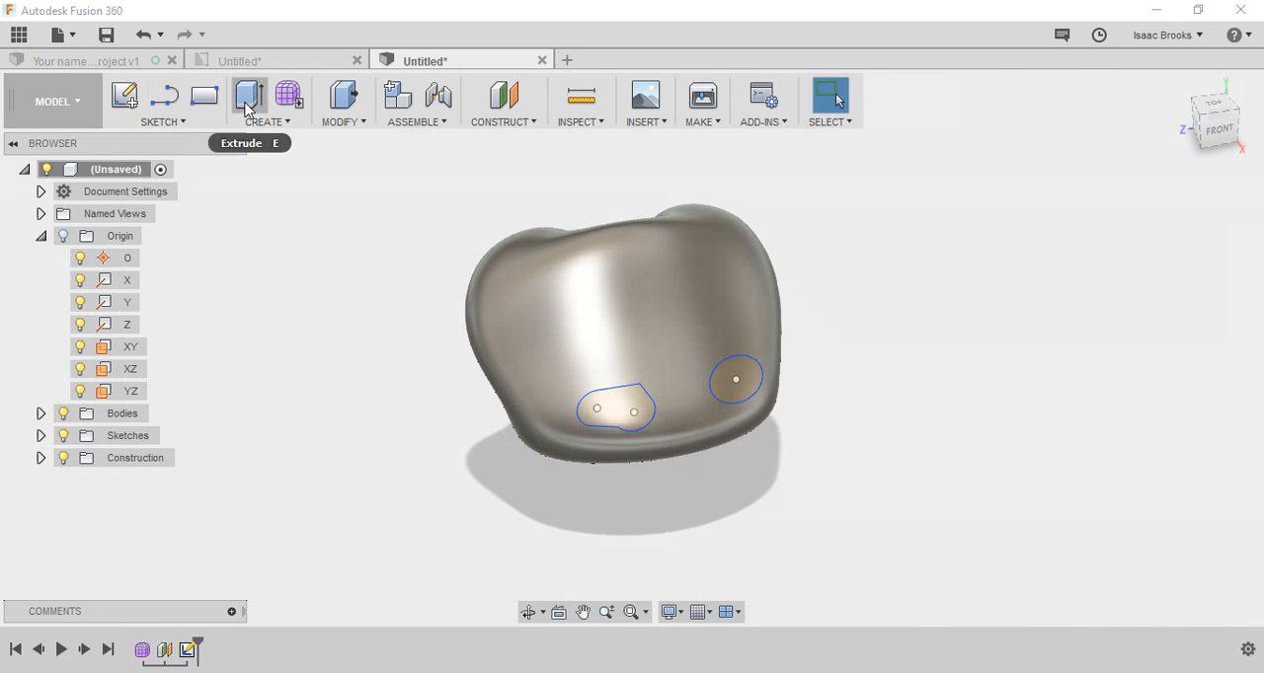
Step: Extrude the rounded outline and the circle together by -40 mm into the body, using the Join operation
{"action": "left_click", "coordinate": [247, 99]}
{"action": "left_click", "coordinate": [627, 412]}
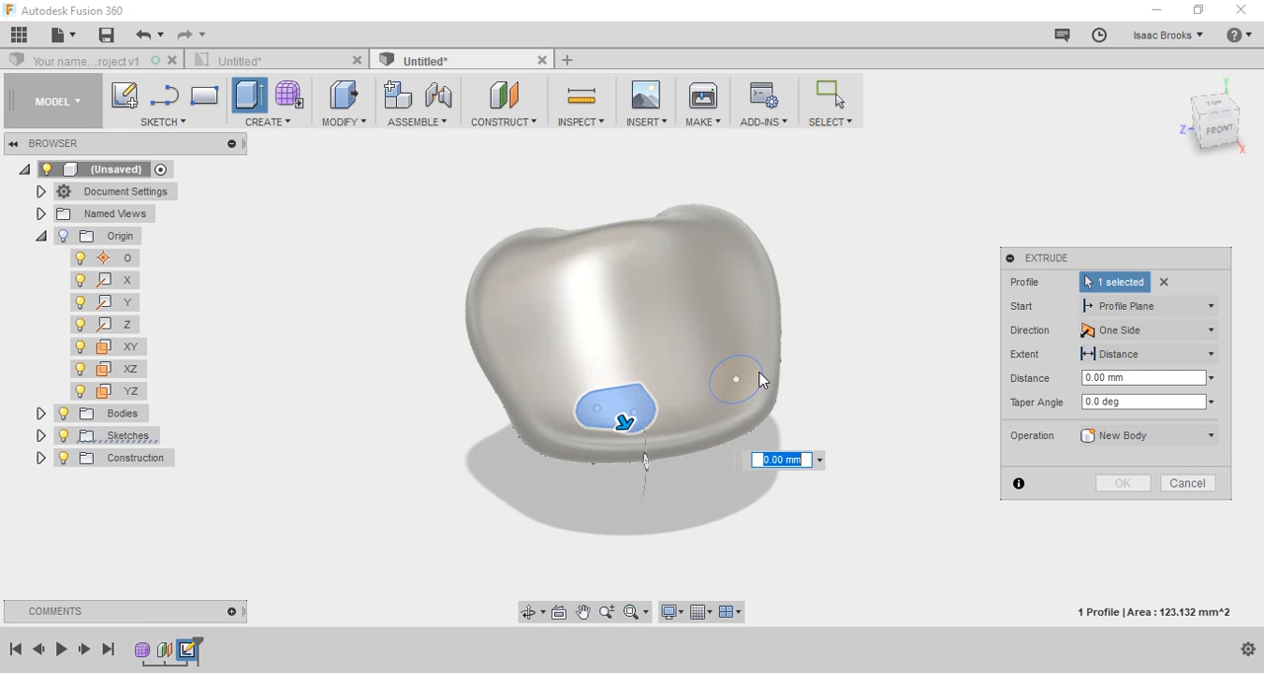
{"action": "left_click", "coordinate": [745, 383]}
{"action": "left_click_drag", "start_coordinate": [745, 383], "coordinate": [650, 244]}
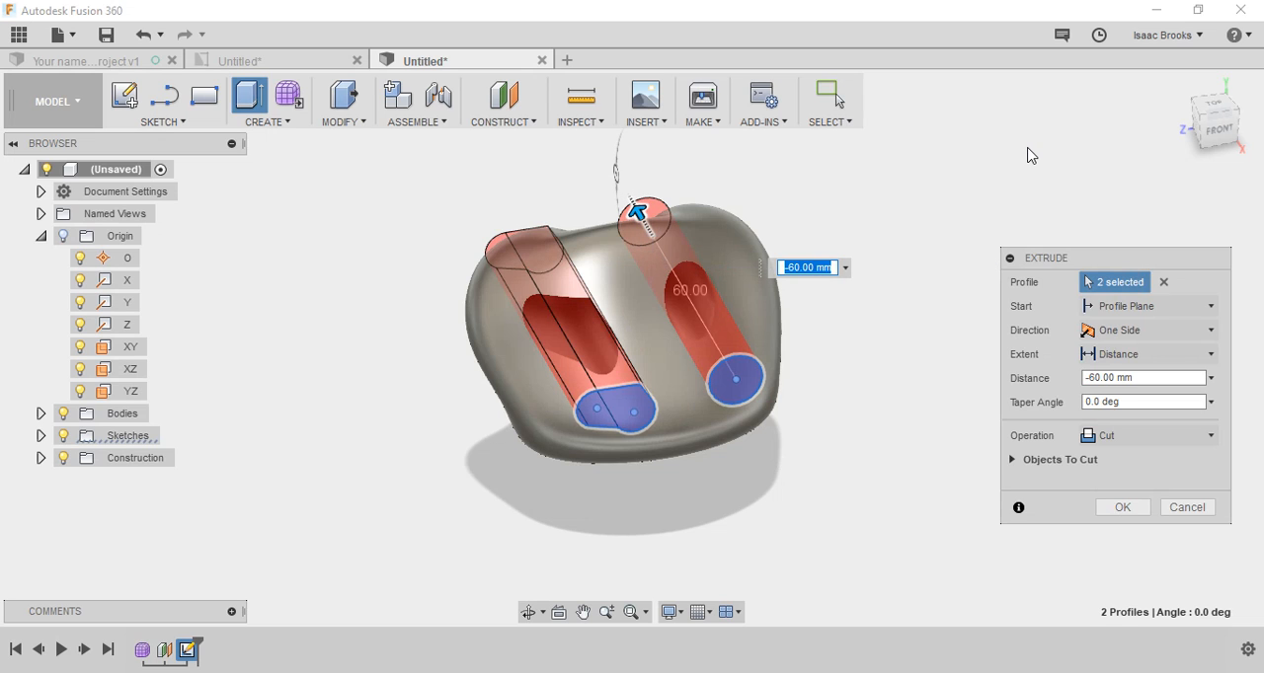
{"action": "left_click", "coordinate": [1211, 128]}
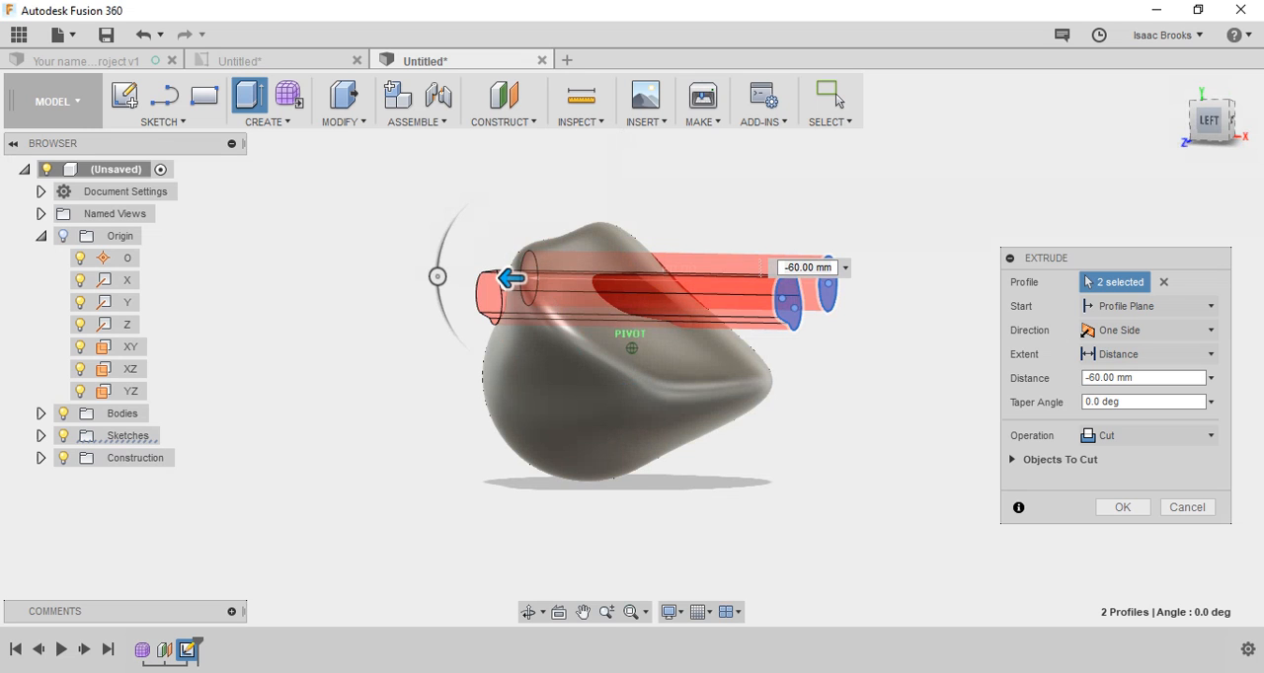
{"action": "mouse_move", "coordinate": [1200, 126]}
{"action": "left_mouse_down"}
{"action": "mouse_move", "coordinate": [1251, 134]}
{"action": "mouse_move", "coordinate": [1199, 163]}
{"action": "left_mouse_up"}
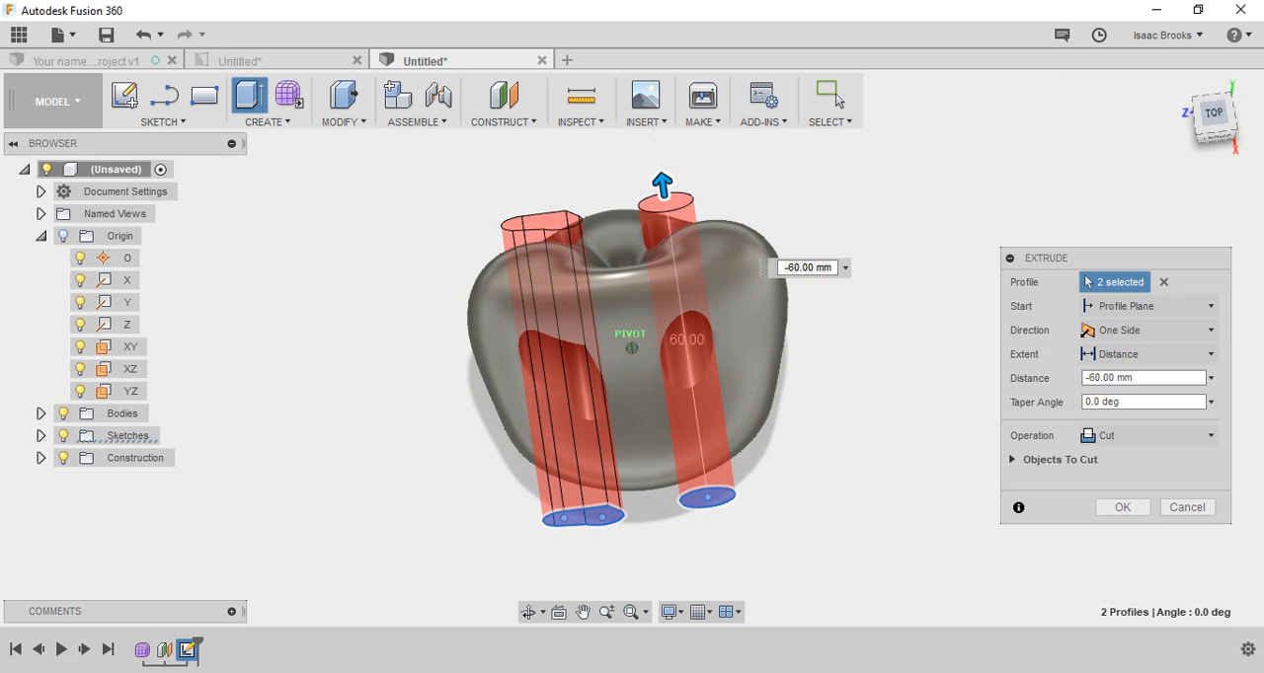
{"action": "left_click_drag", "start_coordinate": [664, 183], "coordinate": [693, 284]}
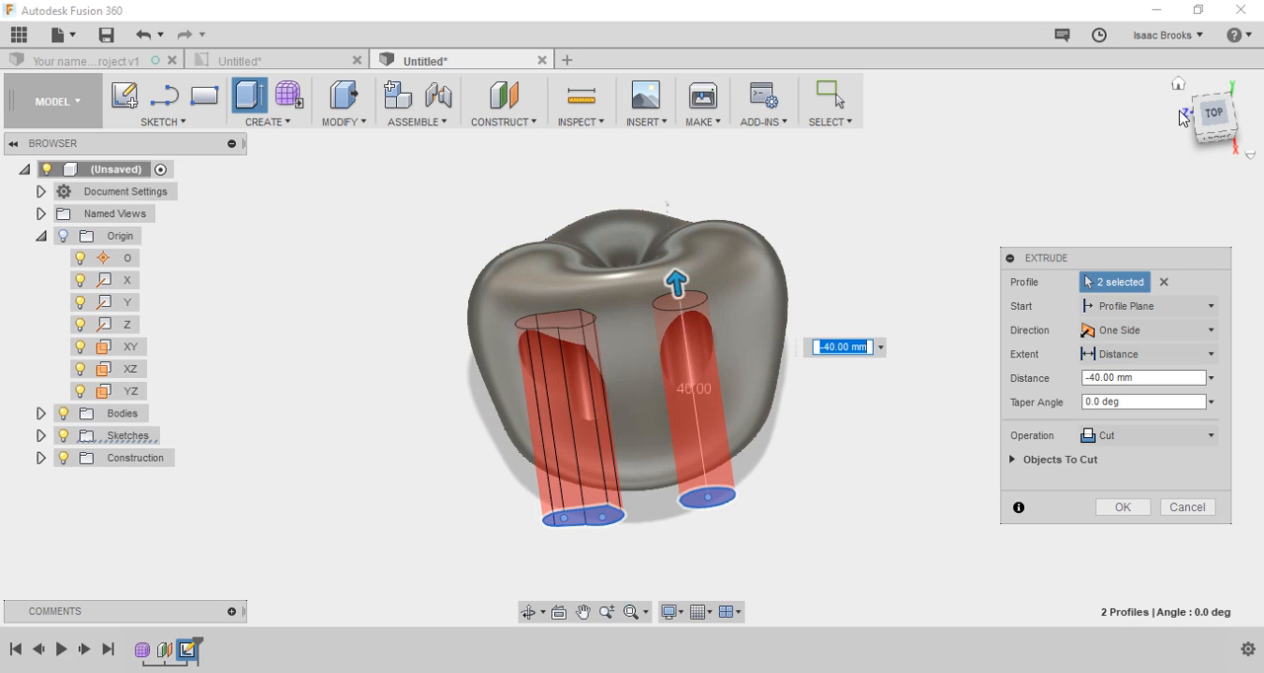
{"action": "mouse_move", "coordinate": [1206, 121]}
{"action": "left_mouse_down"}
{"action": "mouse_move", "coordinate": [1209, 88]}
{"action": "mouse_move", "coordinate": [1242, 95]}
{"action": "left_mouse_up"}
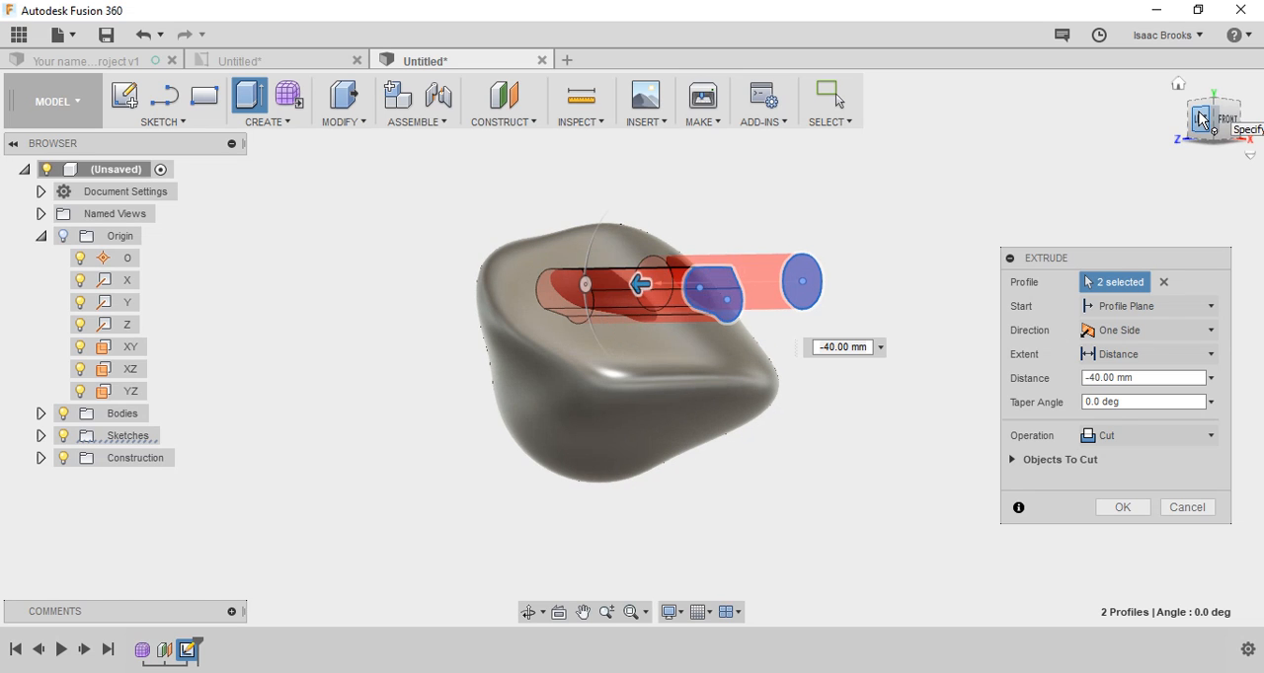
{"action": "left_click", "coordinate": [1107, 437]}
{"action": "left_click", "coordinate": [1110, 460]}
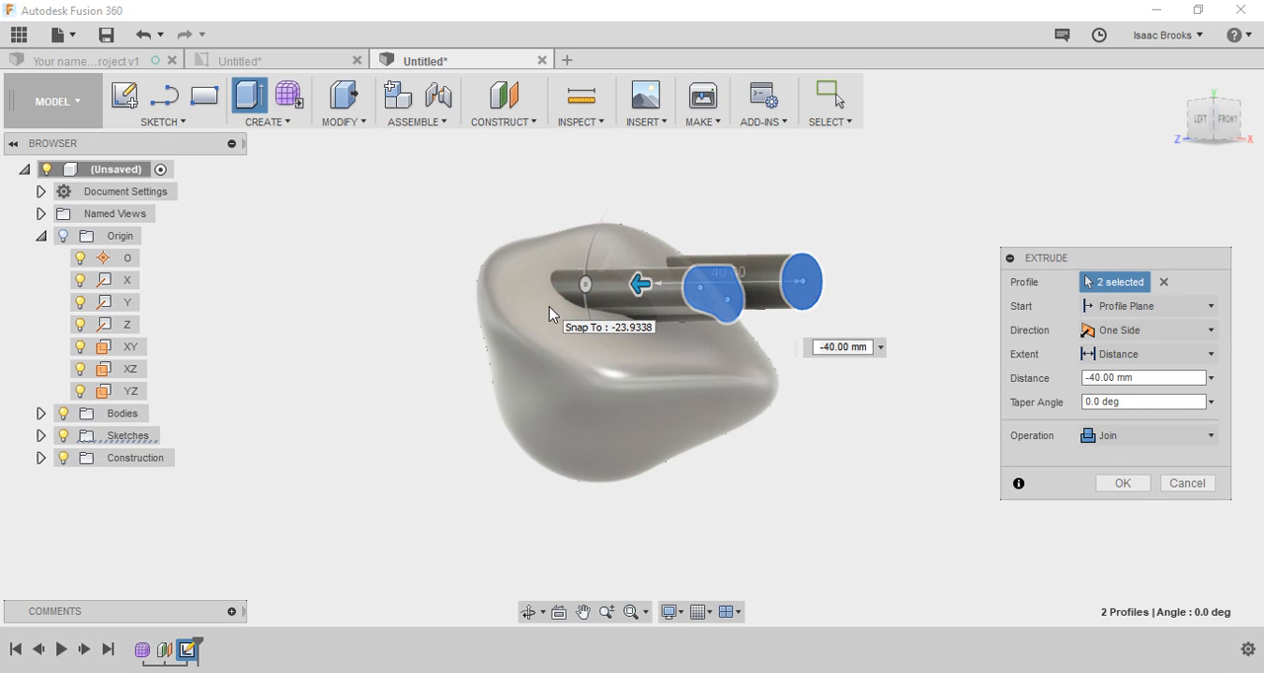
Step: Try extruding the two profiles in two directions, with -10 mm on the second side and the Cut operation
{"action": "left_click", "coordinate": [1109, 330]}
{"action": "left_click", "coordinate": [1128, 379]}
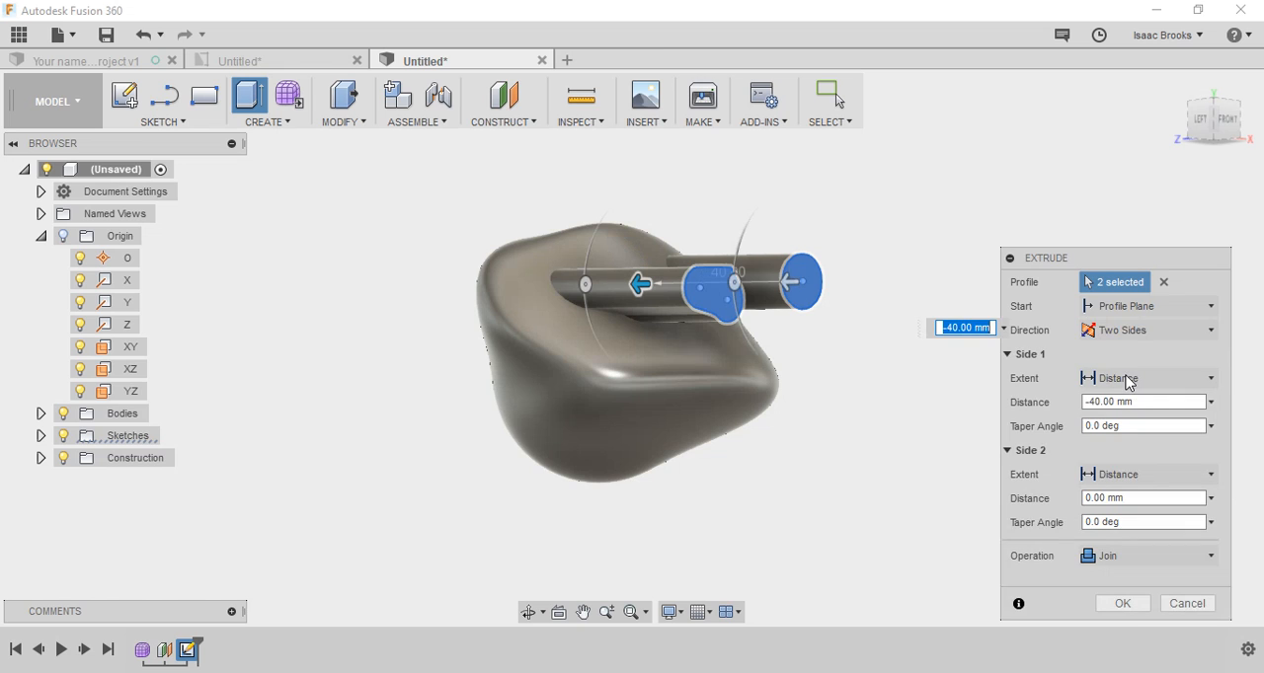
{"action": "left_click_drag", "start_coordinate": [780, 284], "coordinate": [821, 288]}
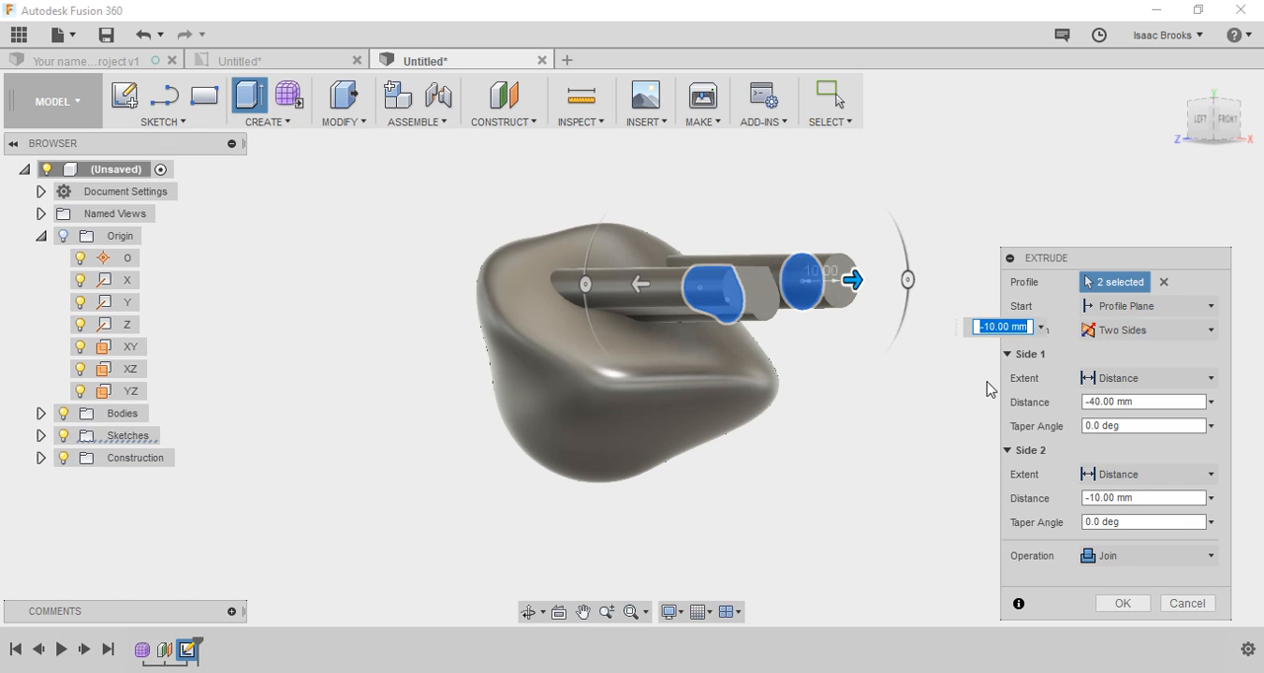
{"action": "left_click", "coordinate": [1158, 563]}
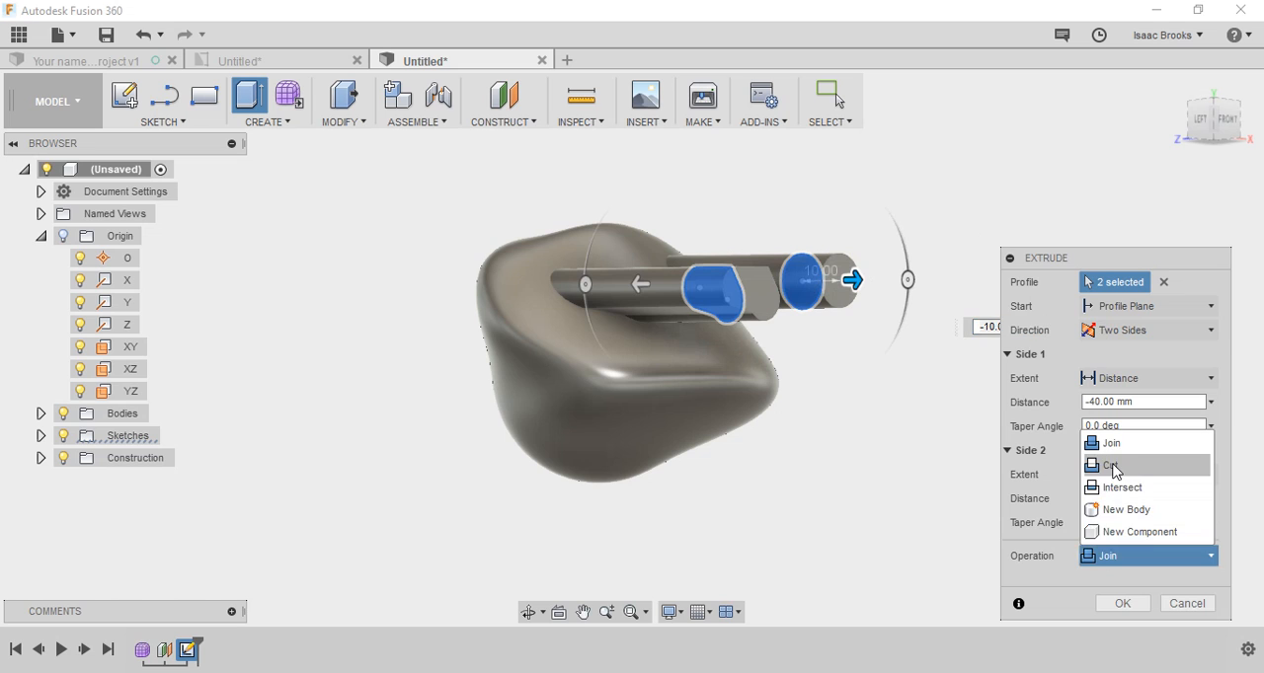
{"action": "left_click", "coordinate": [1113, 466]}
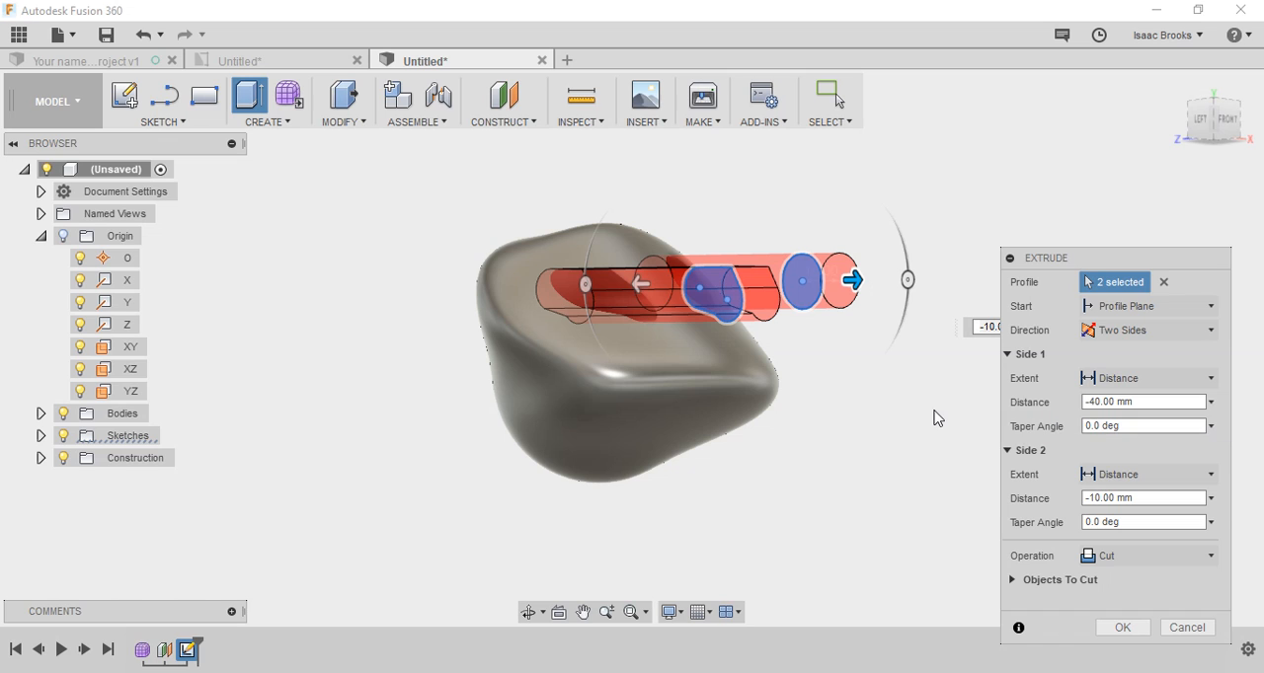
Step: Return the extrusion to Join and One Side, and complete it
{"action": "left_click", "coordinate": [1140, 558]}
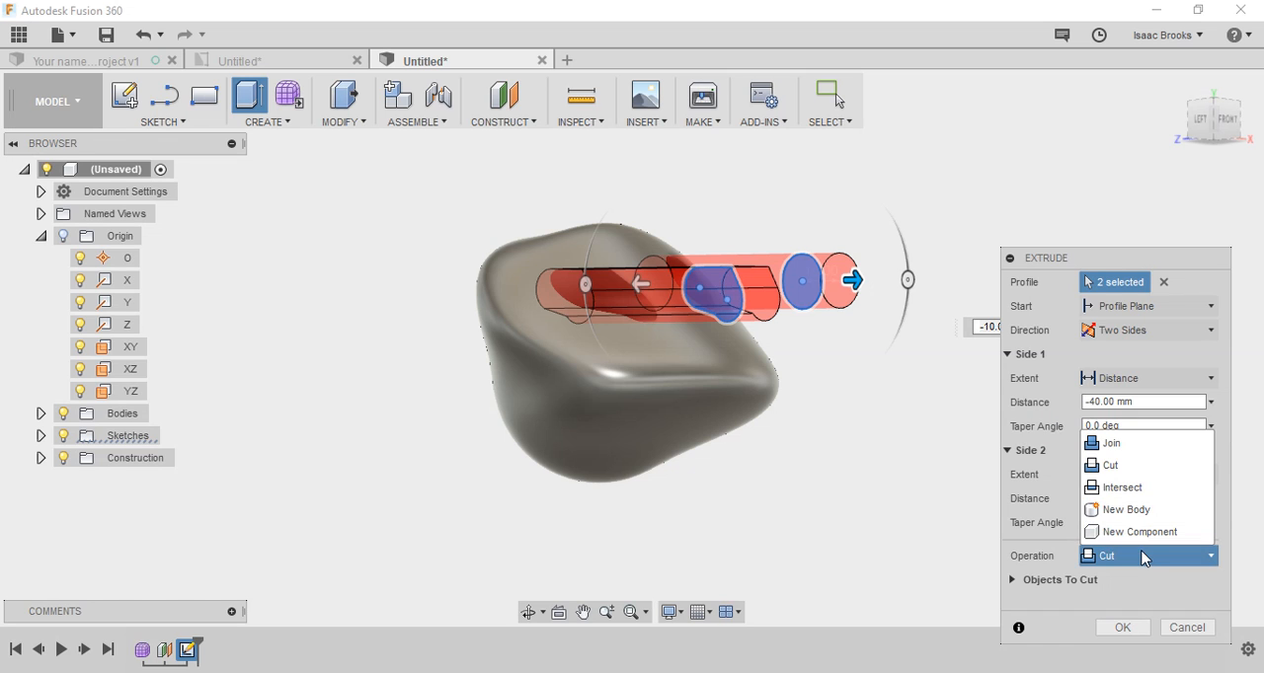
{"action": "left_click", "coordinate": [1094, 446]}
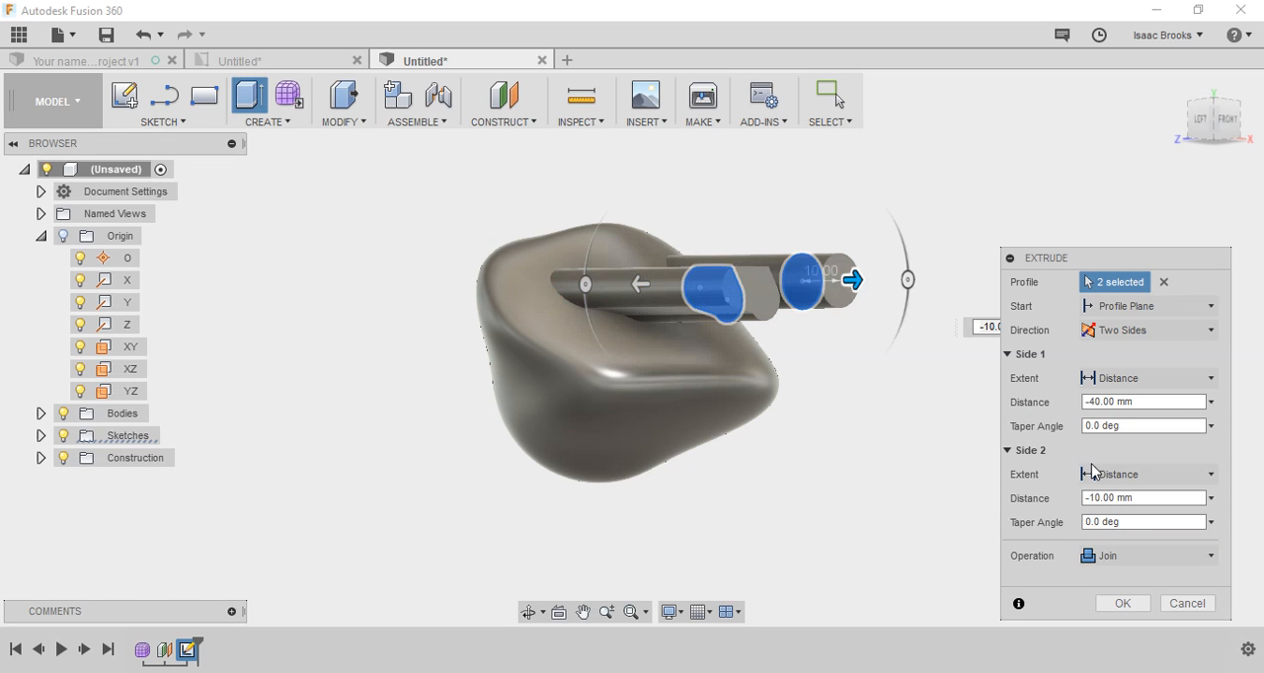
{"action": "left_click", "coordinate": [1107, 331]}
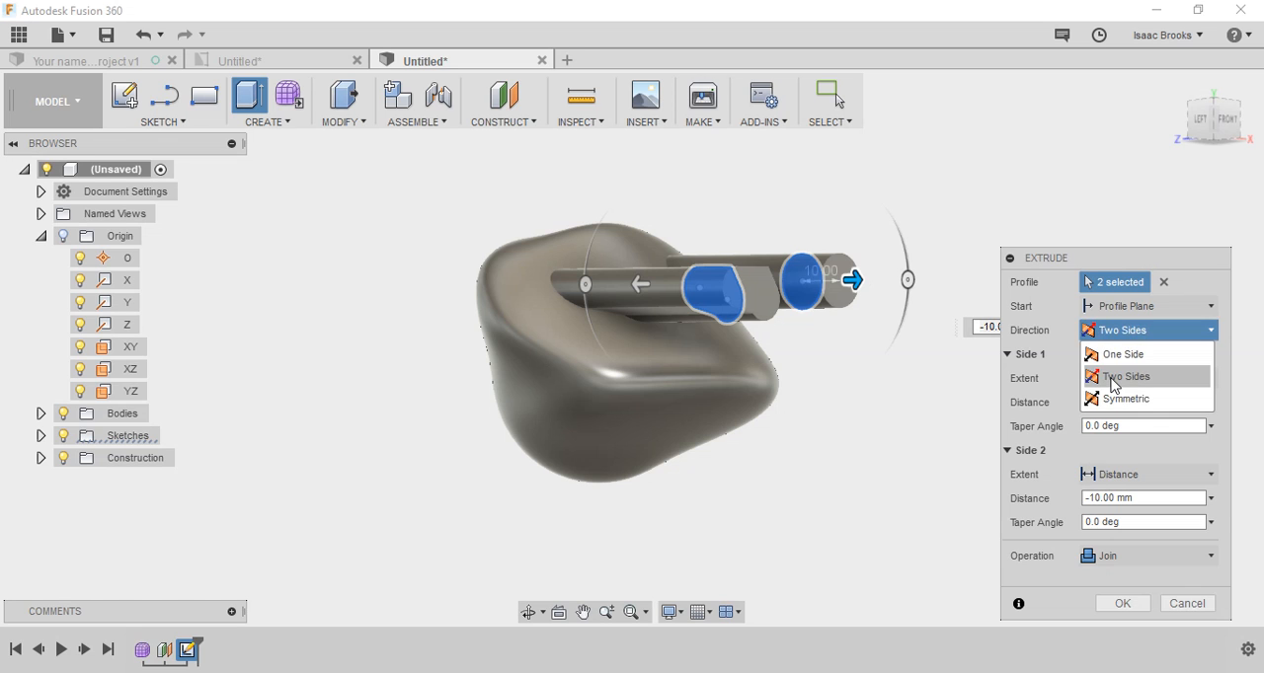
{"action": "left_click", "coordinate": [1098, 355]}
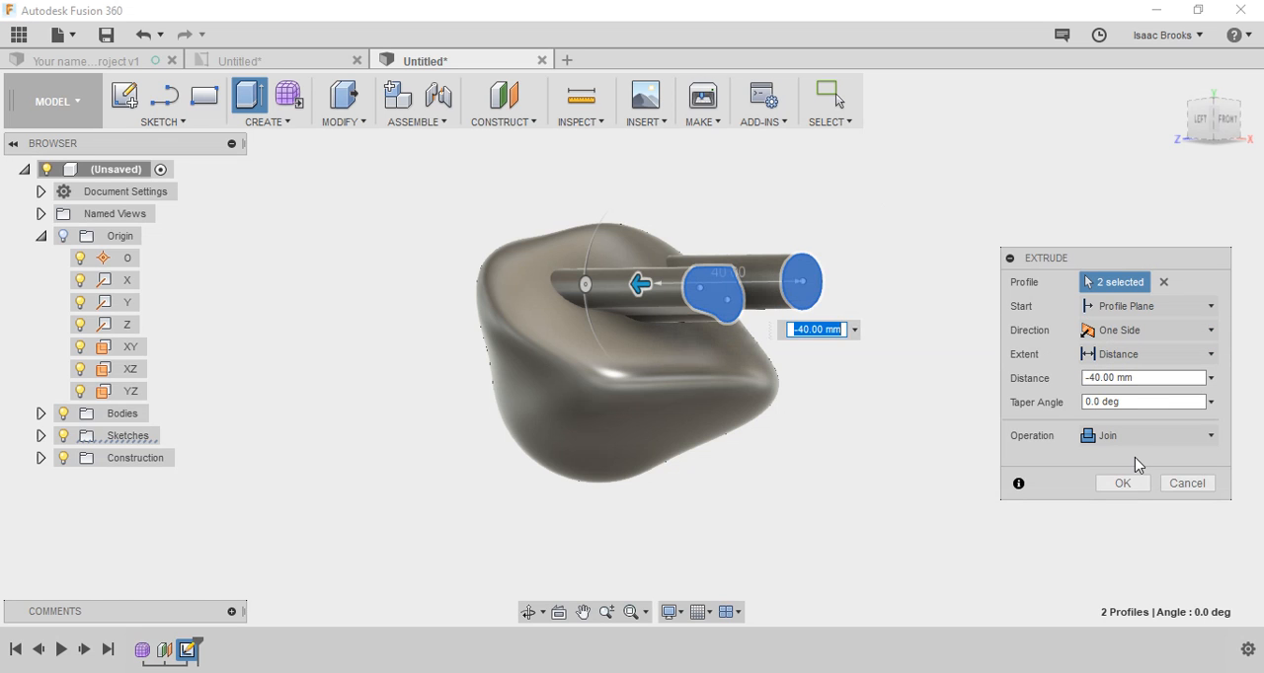
{"action": "left_click", "coordinate": [1121, 484]}
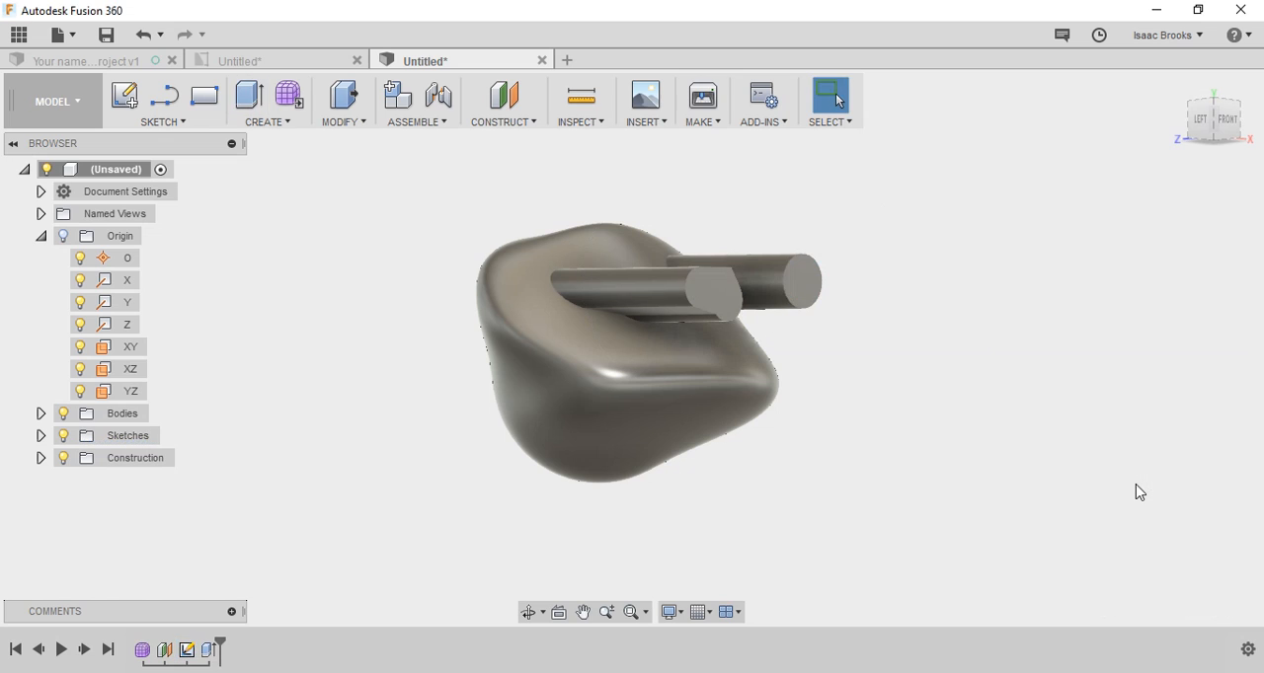
Step: Fillet the end-face edge of the rounded-outline extrusion with a 2.5 mm constant radius
{"action": "left_click", "coordinate": [343, 99]}
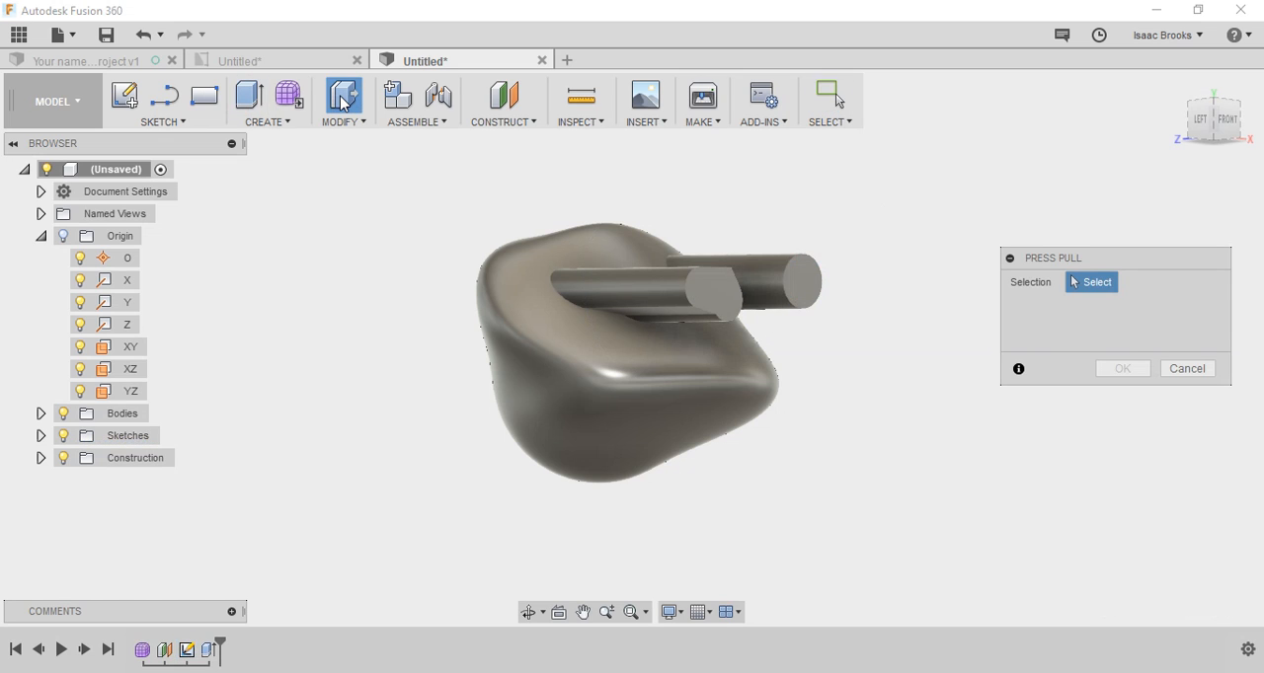
{"action": "left_click", "coordinate": [696, 276]}
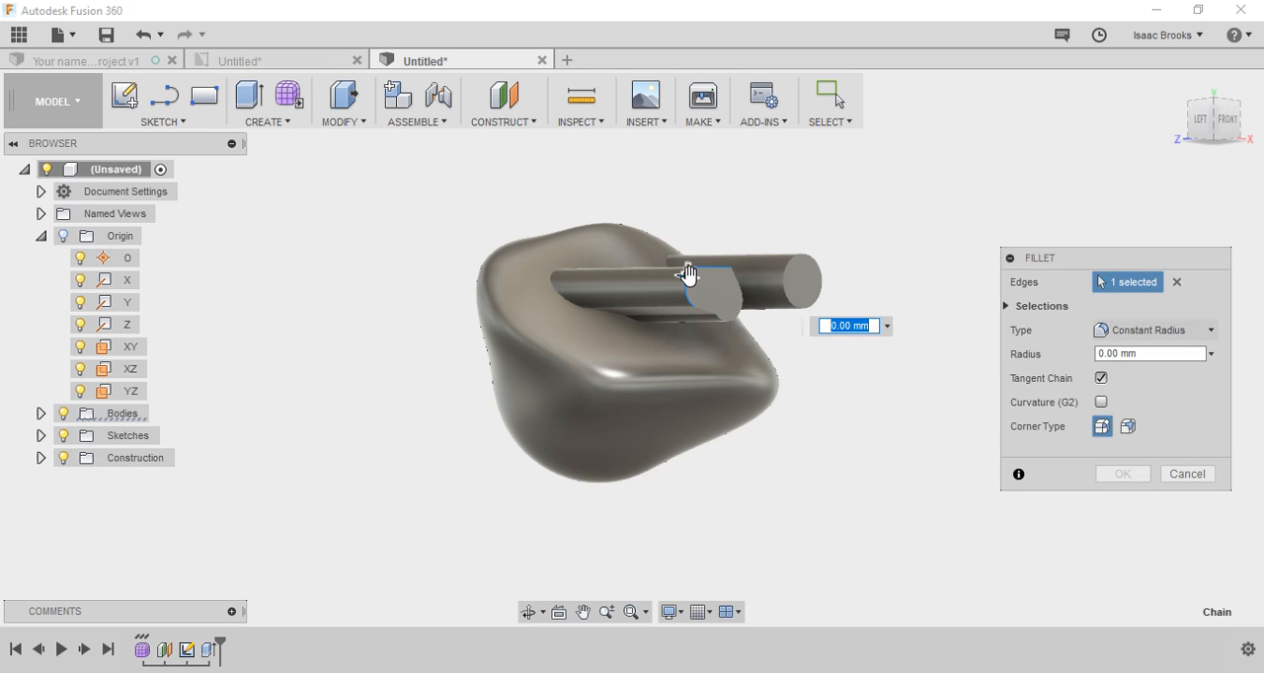
{"action": "mouse_move", "coordinate": [688, 276]}
{"action": "left_mouse_down"}
{"action": "mouse_move", "coordinate": [692, 293]}
{"action": "mouse_move", "coordinate": [690, 280]}
{"action": "left_mouse_up"}
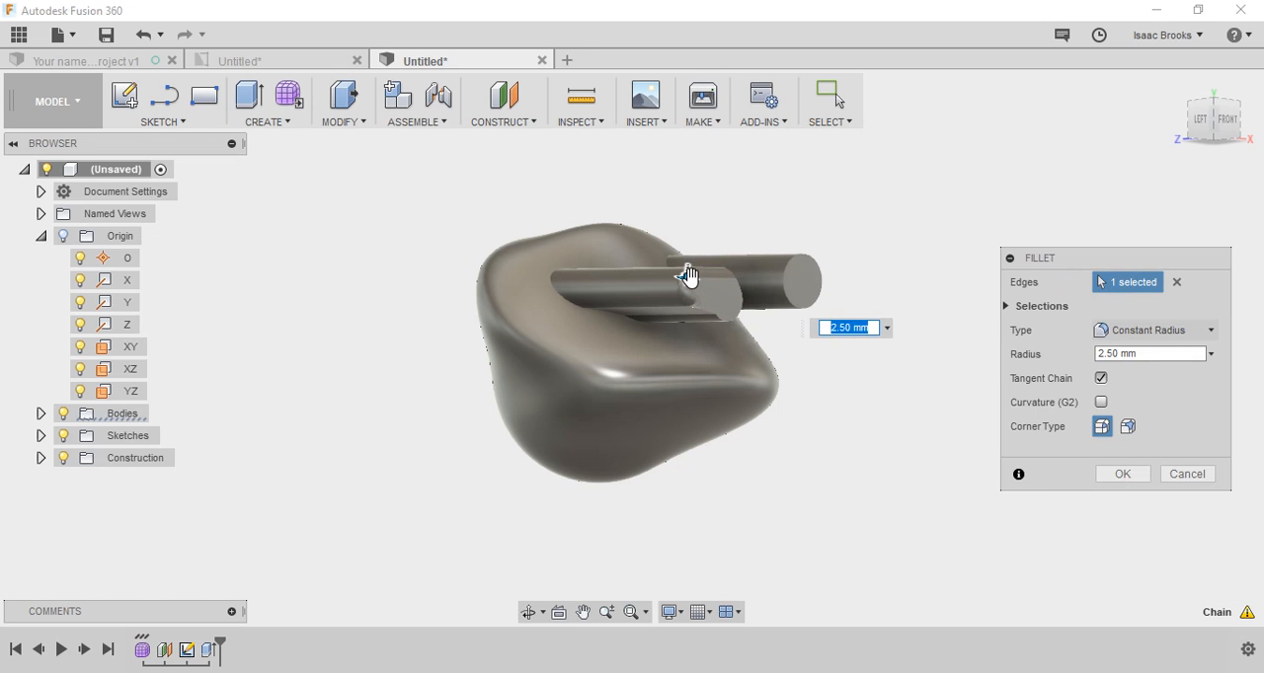
{"action": "key", "text": "Return"}
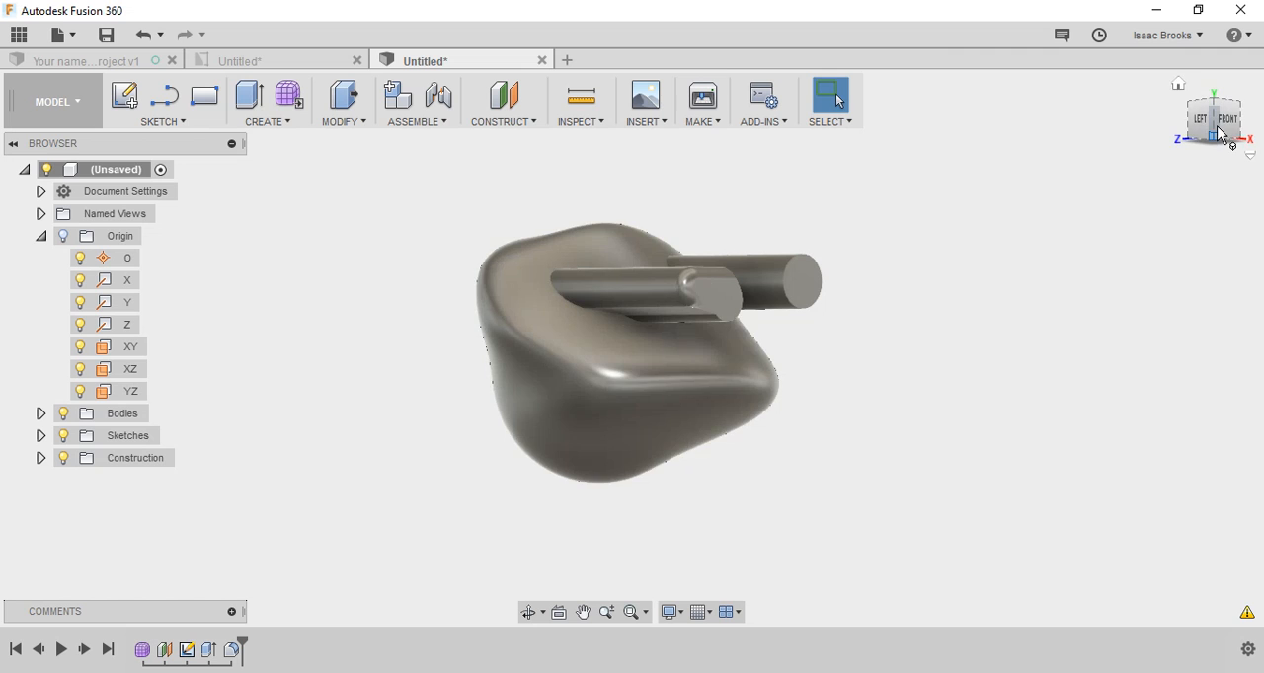
Step: Create a construction plane offset -20 mm from the XZ origin plane, at the underside of the body
{"action": "left_click_drag", "start_coordinate": [1218, 133], "coordinate": [1220, 94]}
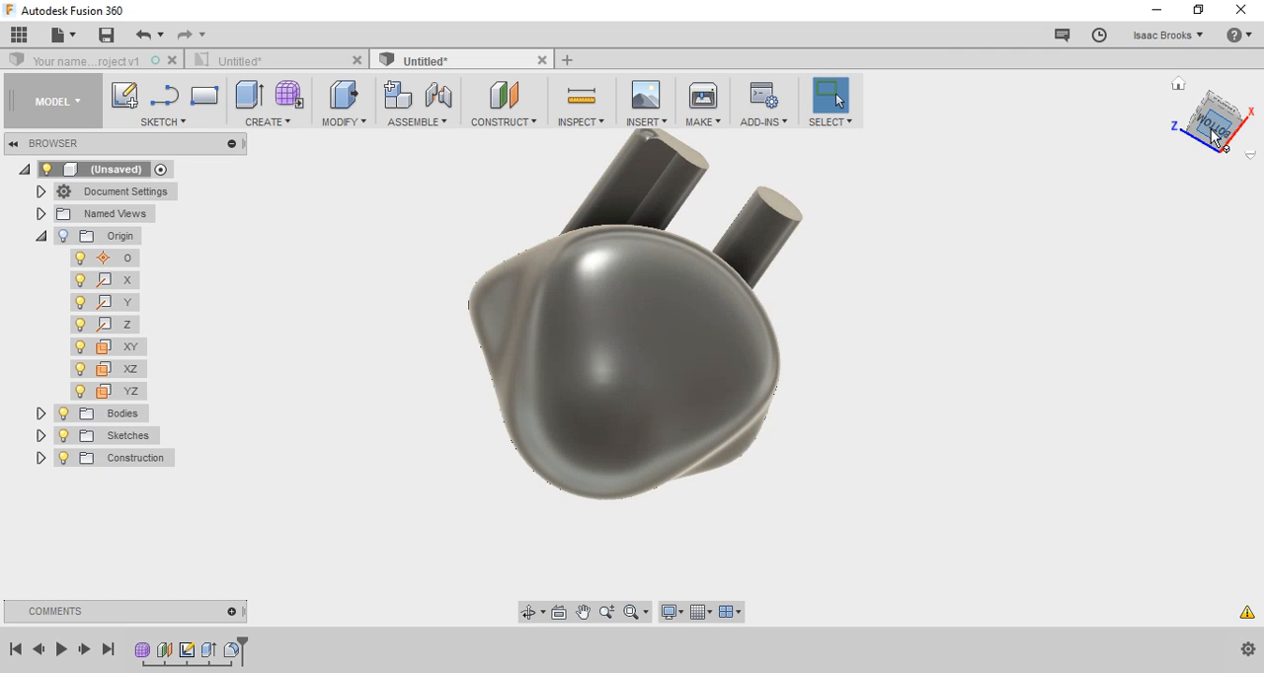
{"action": "left_click", "coordinate": [1214, 136]}
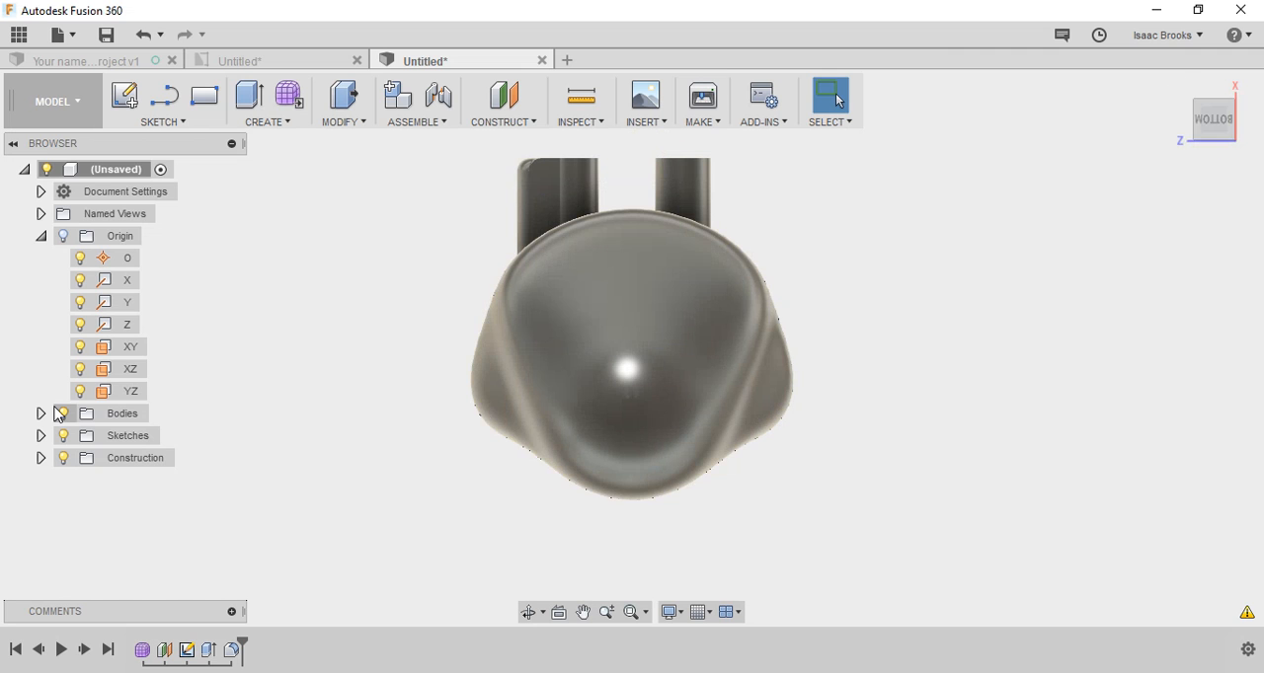
{"action": "right_click", "coordinate": [136, 374]}
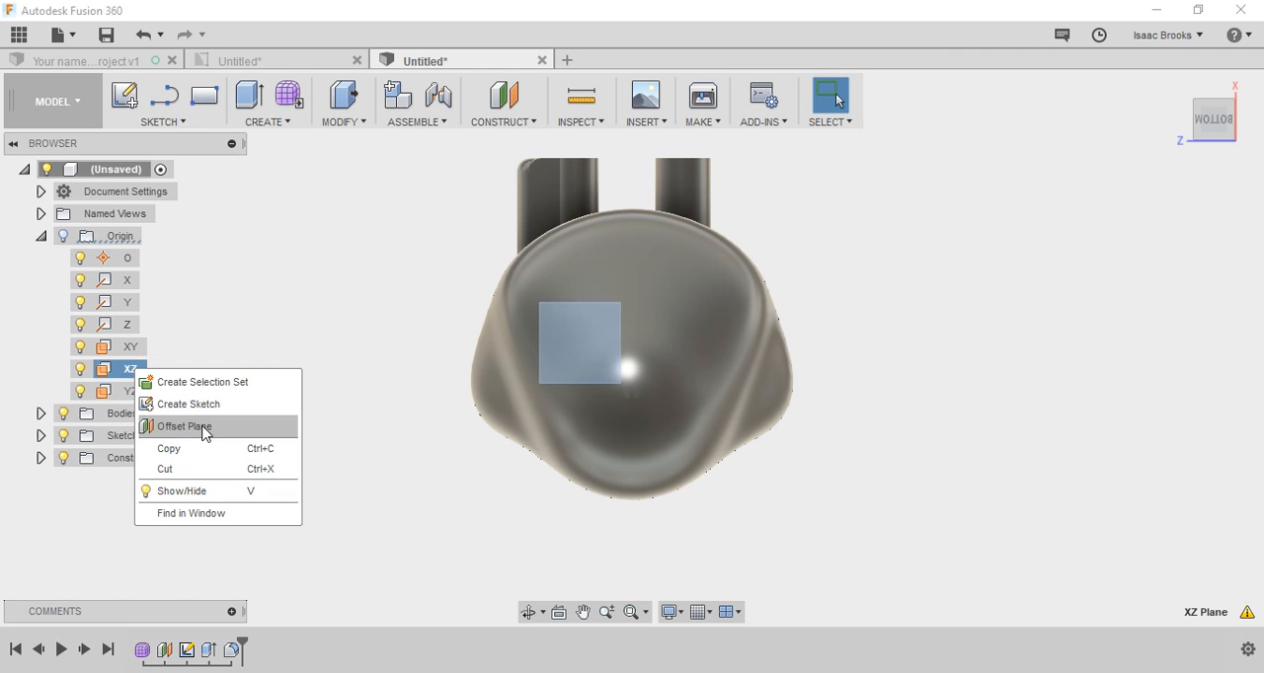
{"action": "left_click", "coordinate": [205, 428]}
{"action": "middle_click_drag", "start_coordinate": [604, 316], "coordinate": [637, 350], "text": "shift"}
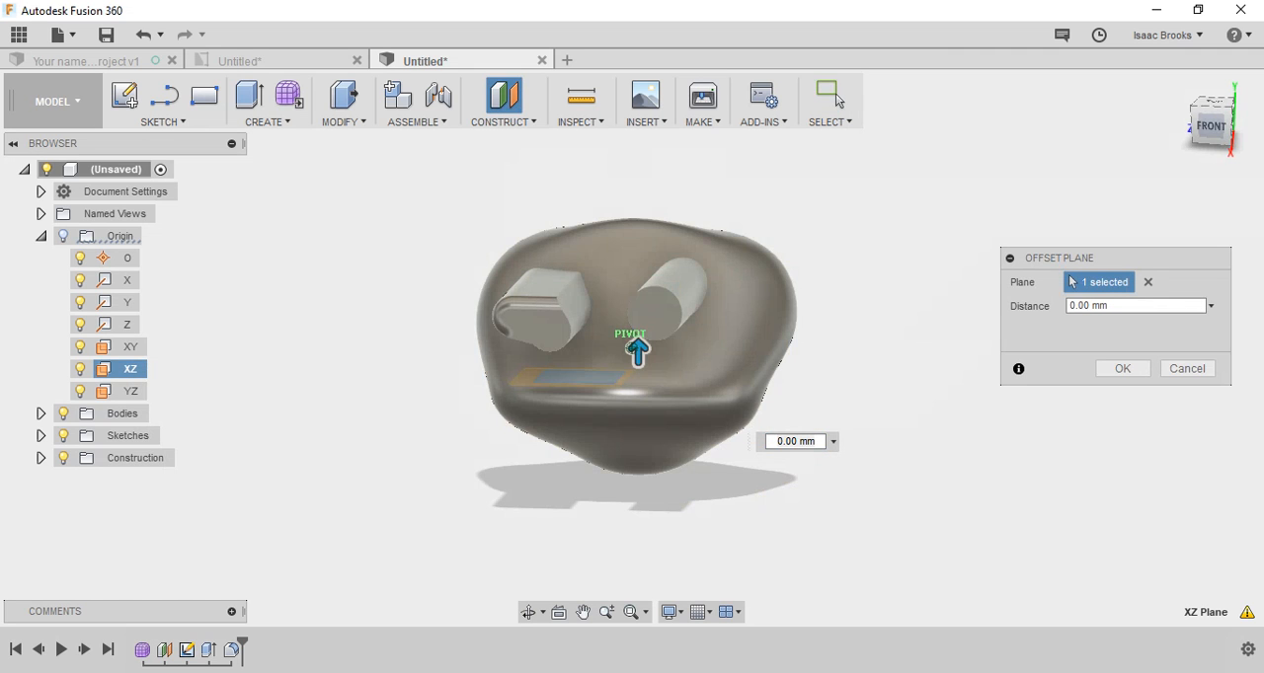
{"action": "left_click_drag", "start_coordinate": [1211, 125], "coordinate": [1210, 89]}
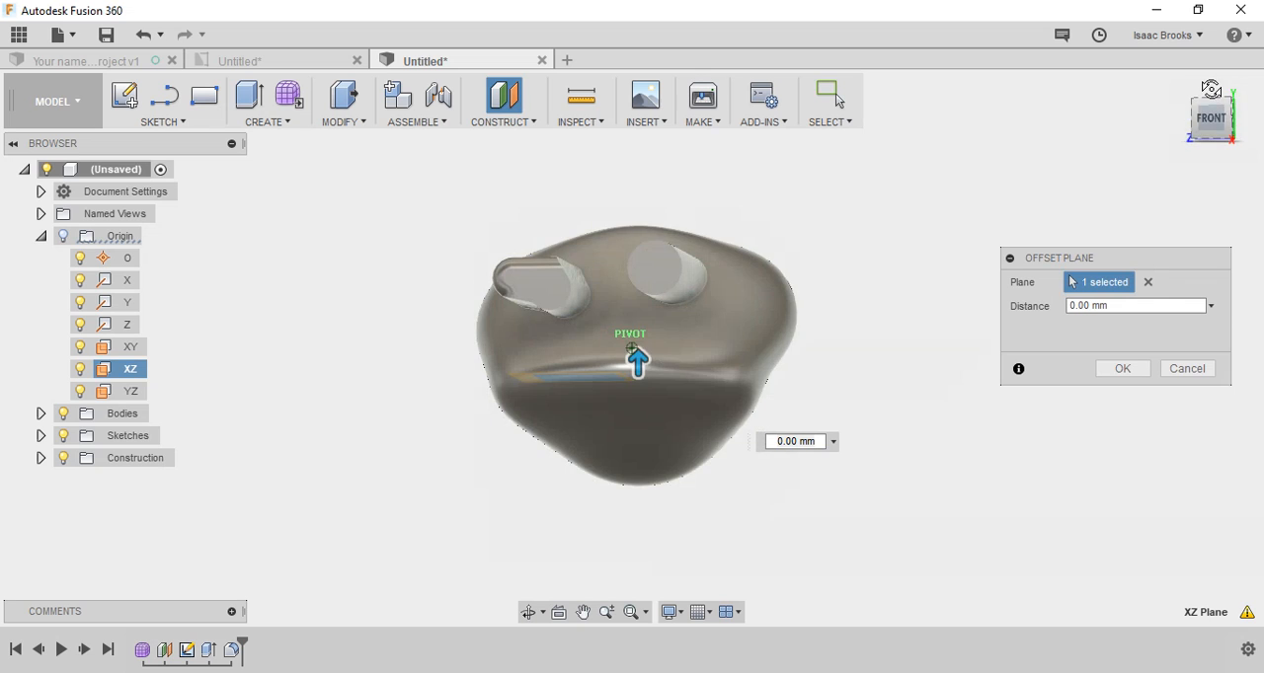
{"action": "left_click_drag", "start_coordinate": [625, 381], "coordinate": [656, 481]}
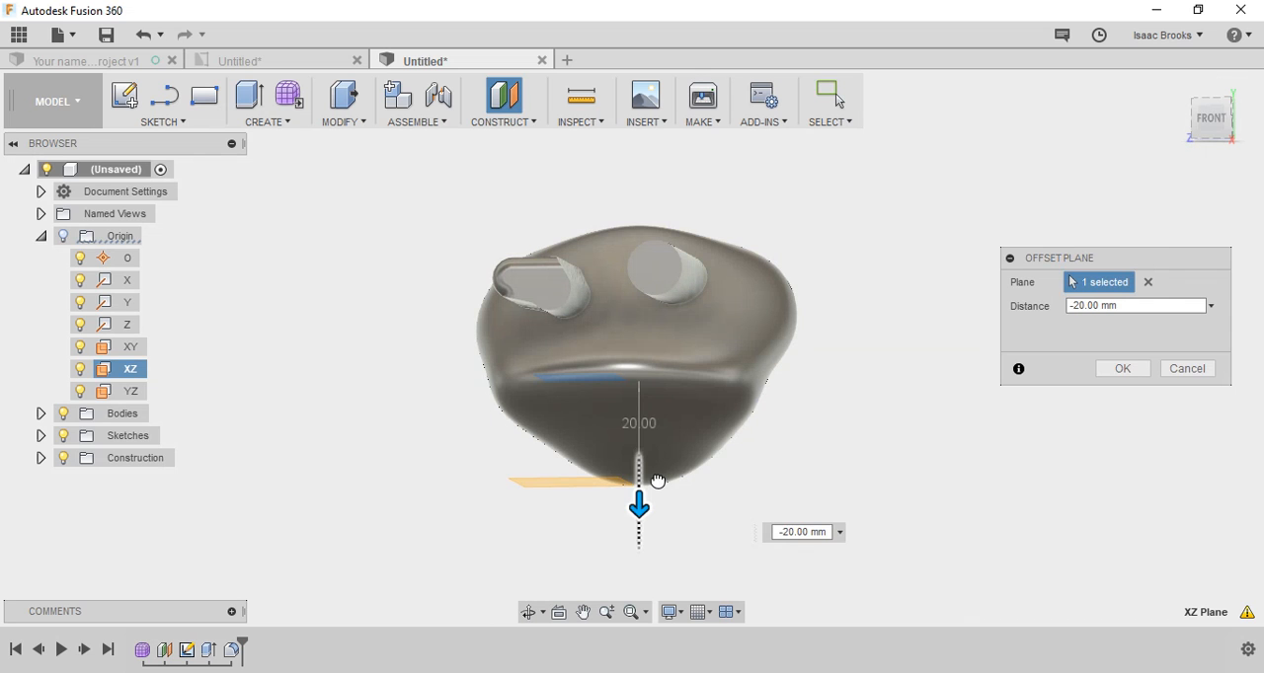
{"action": "key", "text": "Return"}
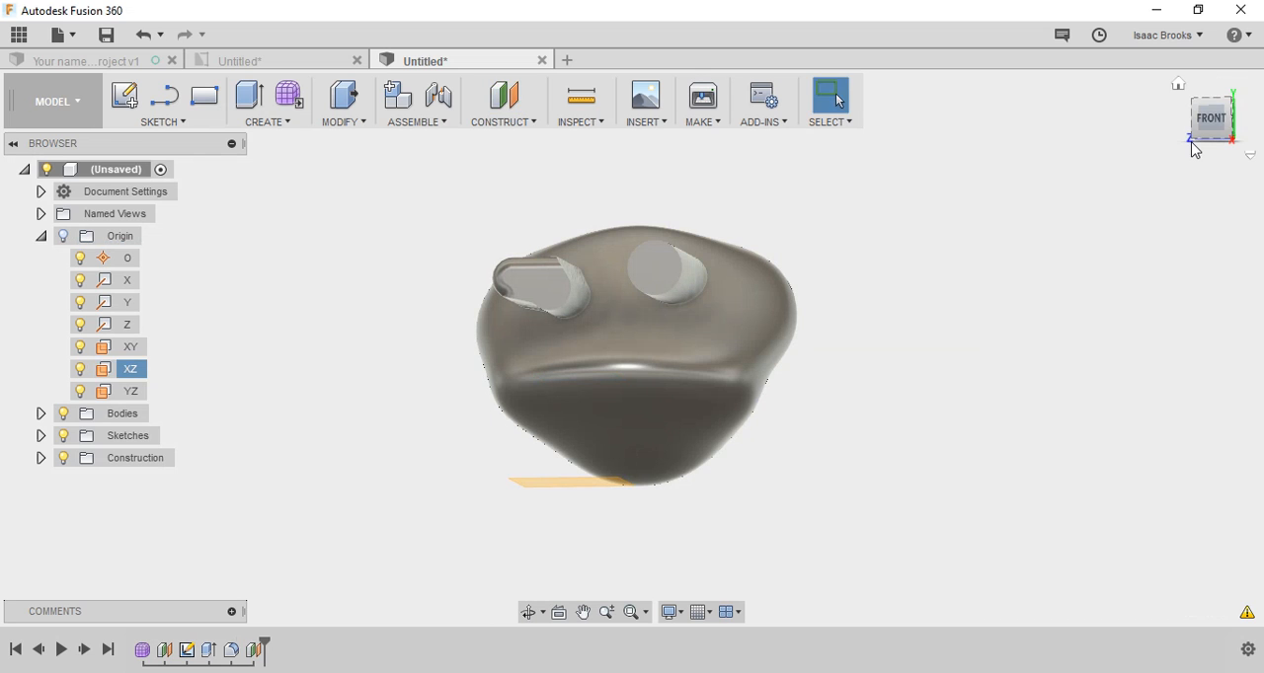
Step: Sketch a 10.5 mm diameter circle centered on the origin on the new offset plane, and finish the sketch
{"action": "left_click_drag", "start_coordinate": [1192, 149], "coordinate": [1175, 109]}
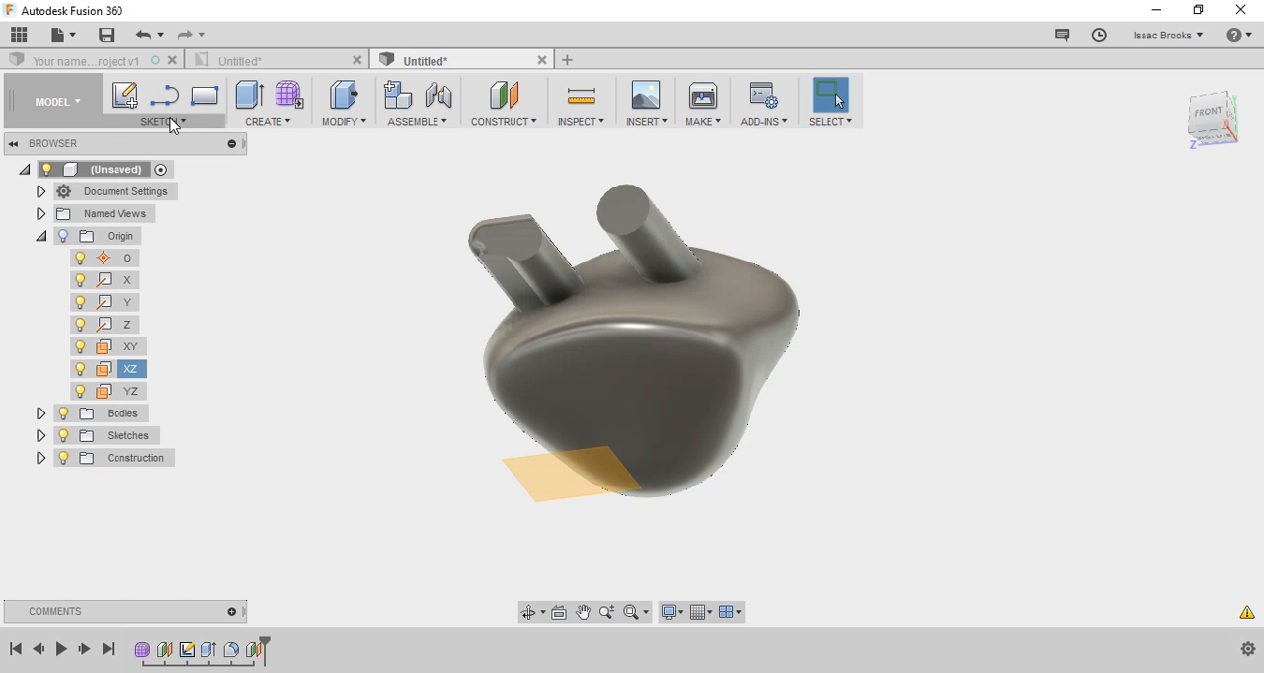
{"action": "left_click", "coordinate": [124, 96]}
{"action": "left_click", "coordinate": [579, 484]}
{"action": "left_click", "coordinate": [578, 490]}
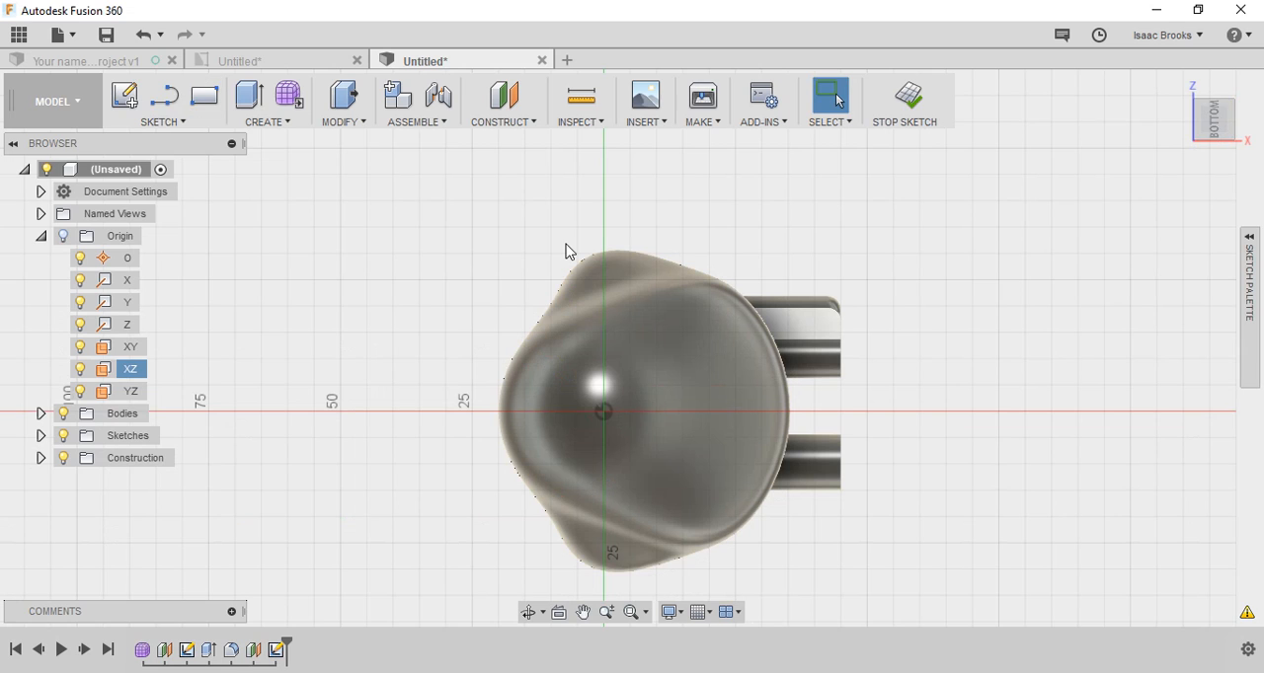
{"action": "key", "text": "c"}
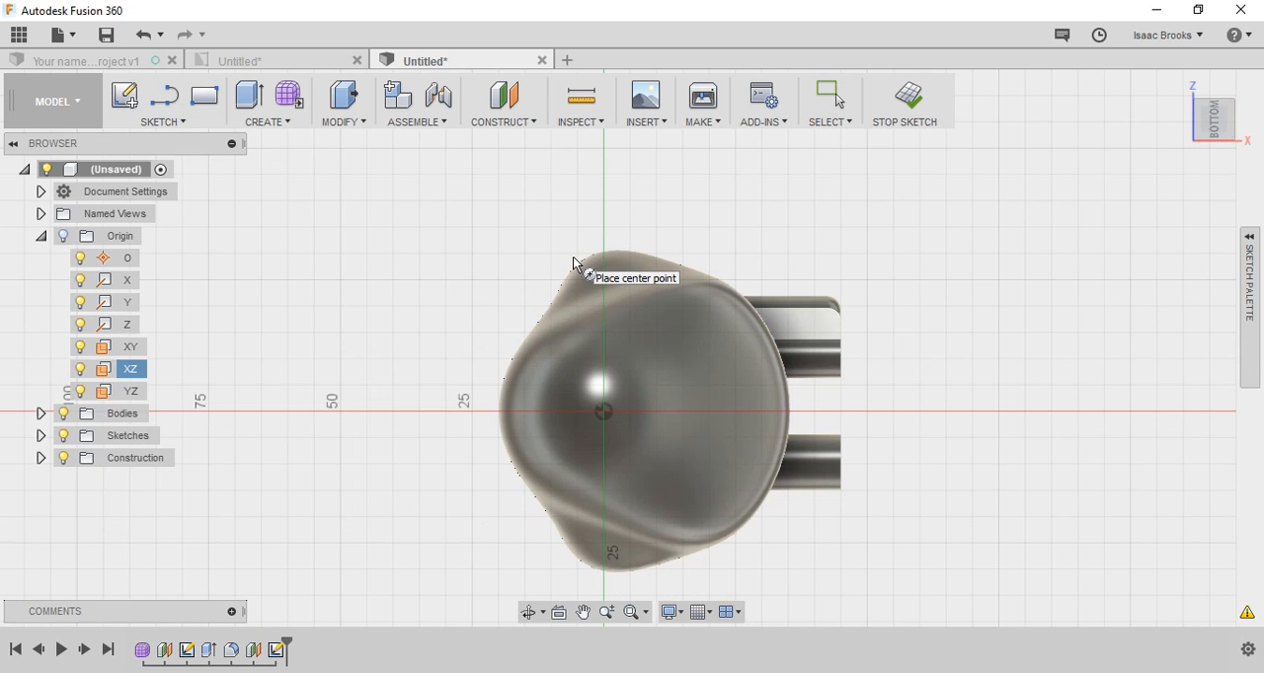
{"action": "left_click", "coordinate": [603, 412]}
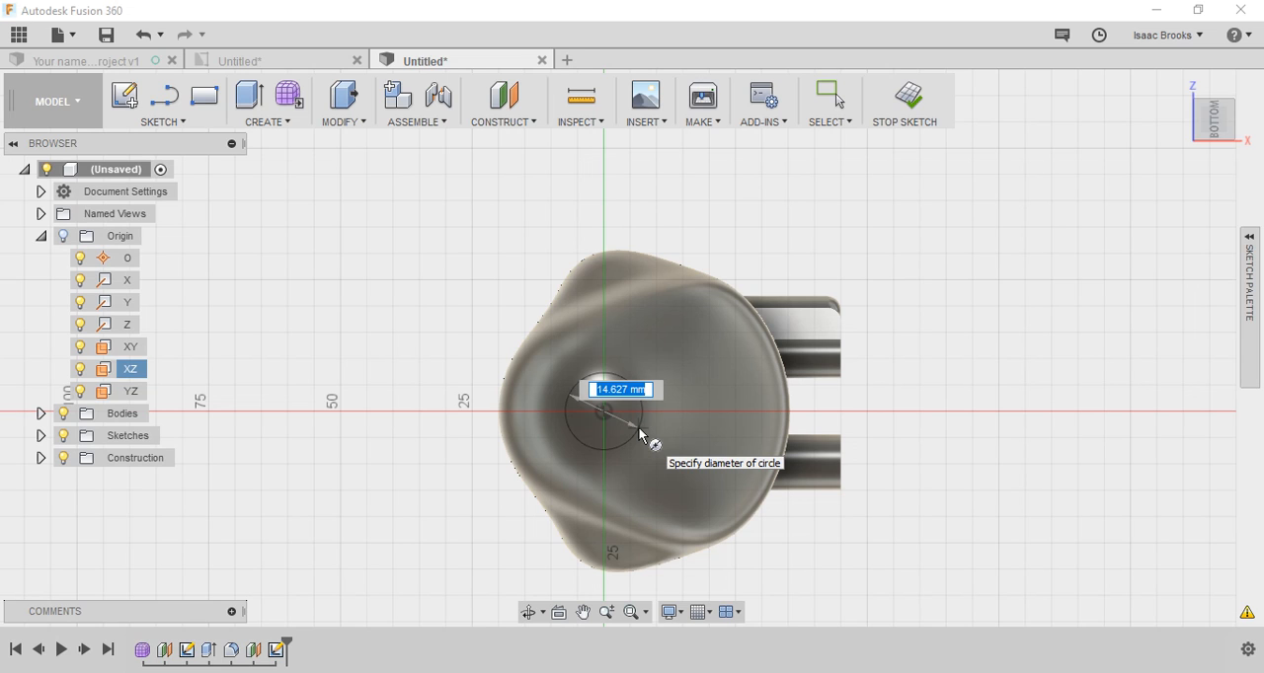
{"action": "type", "text": "10.5"}
{"action": "key", "text": "Tab"}
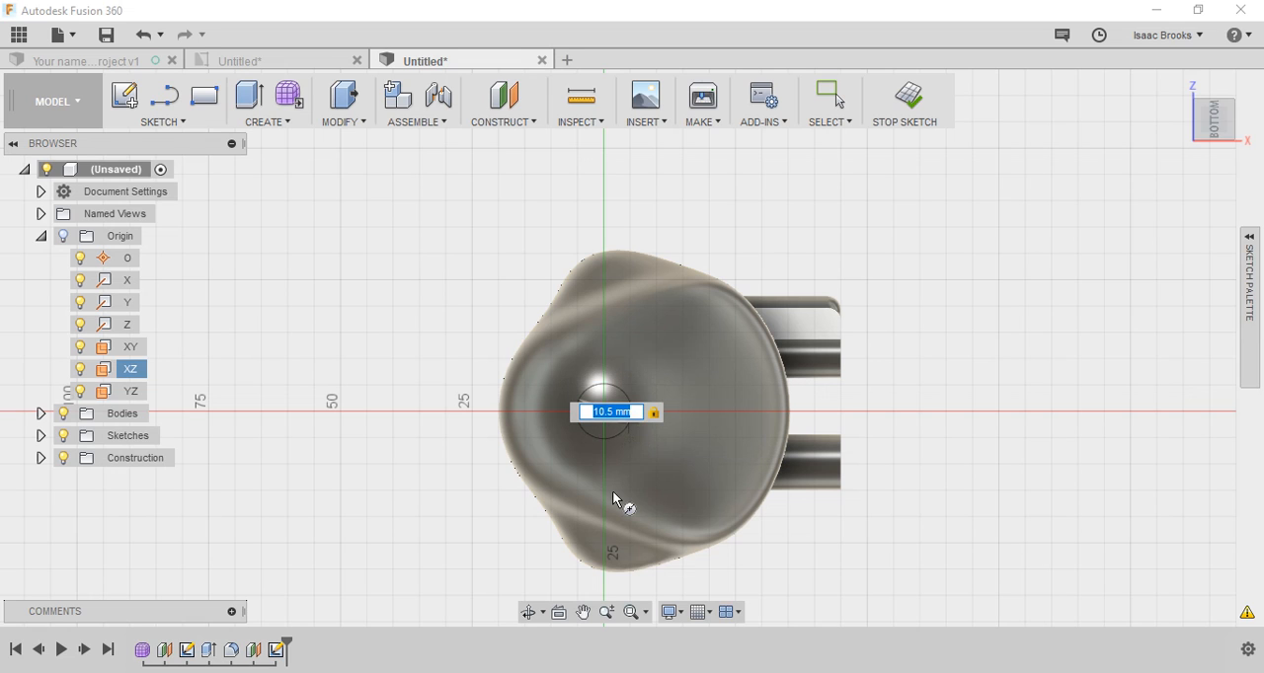
{"action": "key", "text": "Return"}
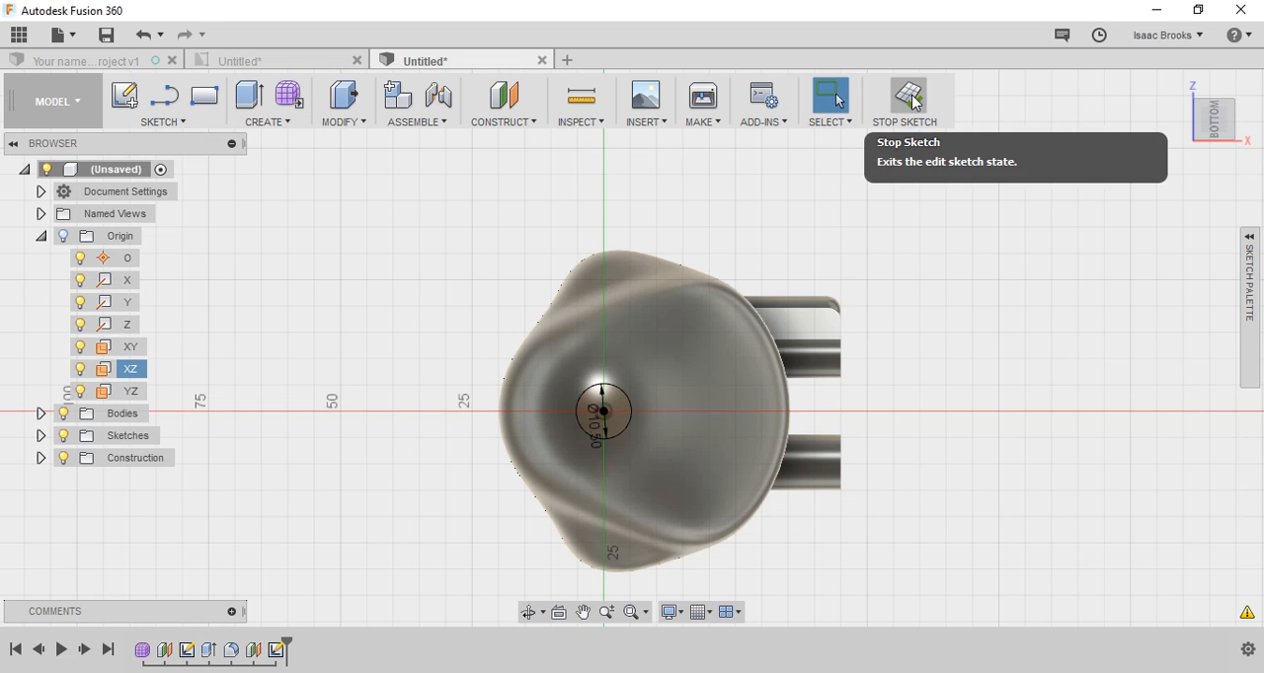
{"action": "left_click", "coordinate": [914, 102]}
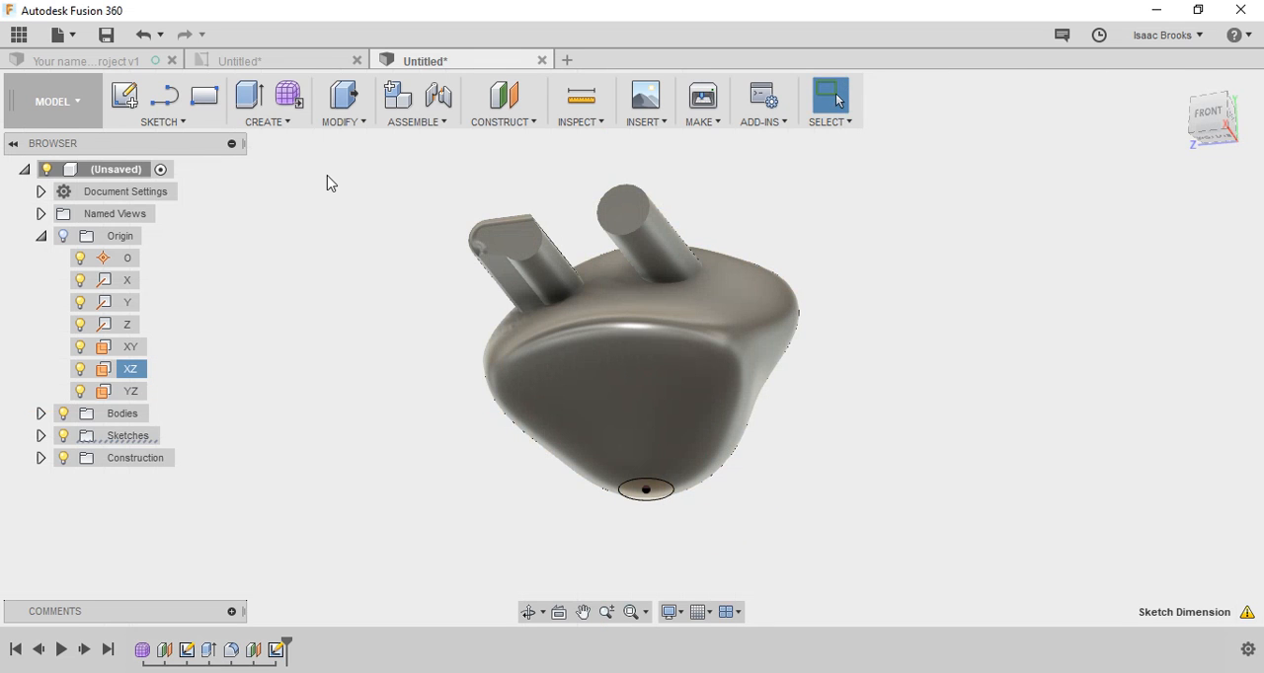
Step: Extrude the underside circle 10 mm up into the body as a cut
{"action": "key", "text": "e"}
{"action": "left_click", "coordinate": [659, 493]}
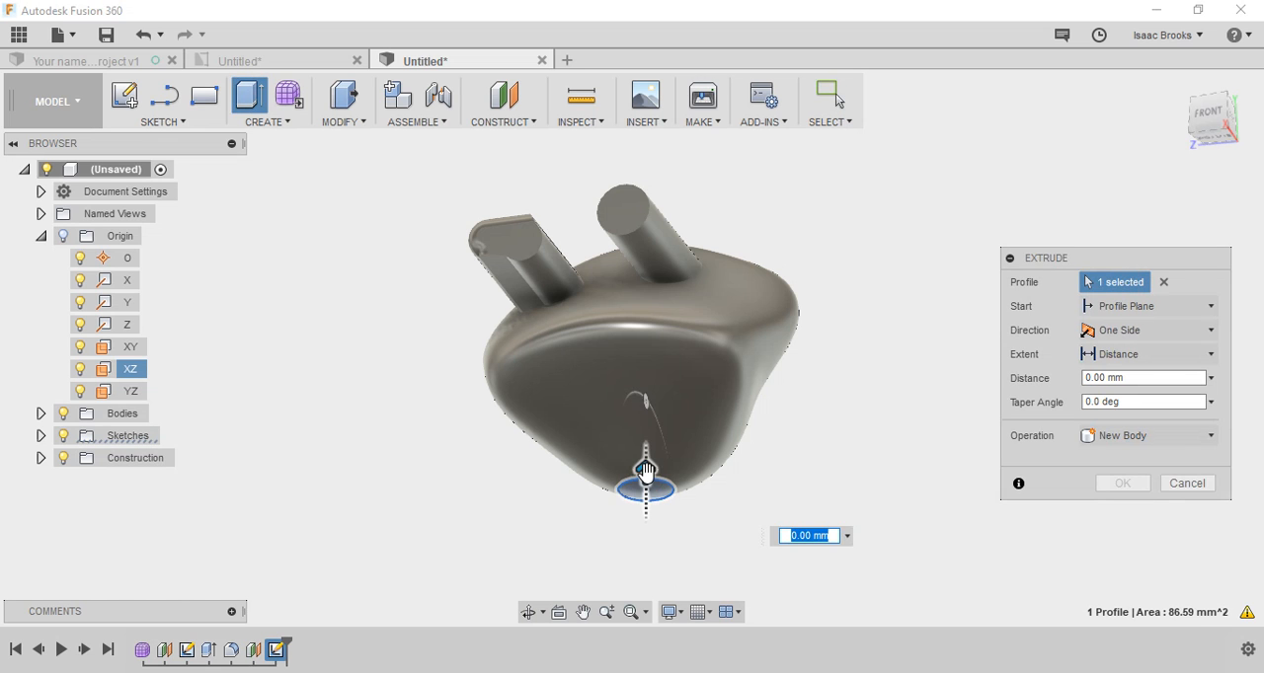
{"action": "left_click_drag", "start_coordinate": [646, 472], "coordinate": [649, 420]}
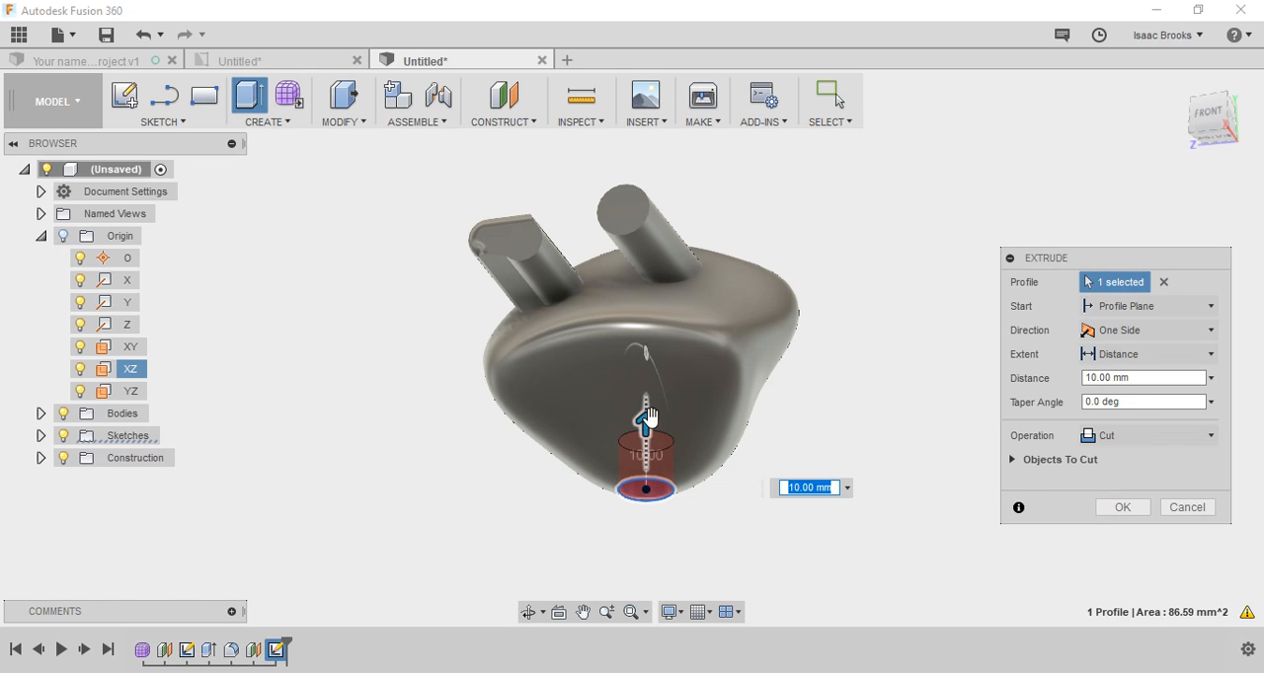
{"action": "key", "text": "Return"}
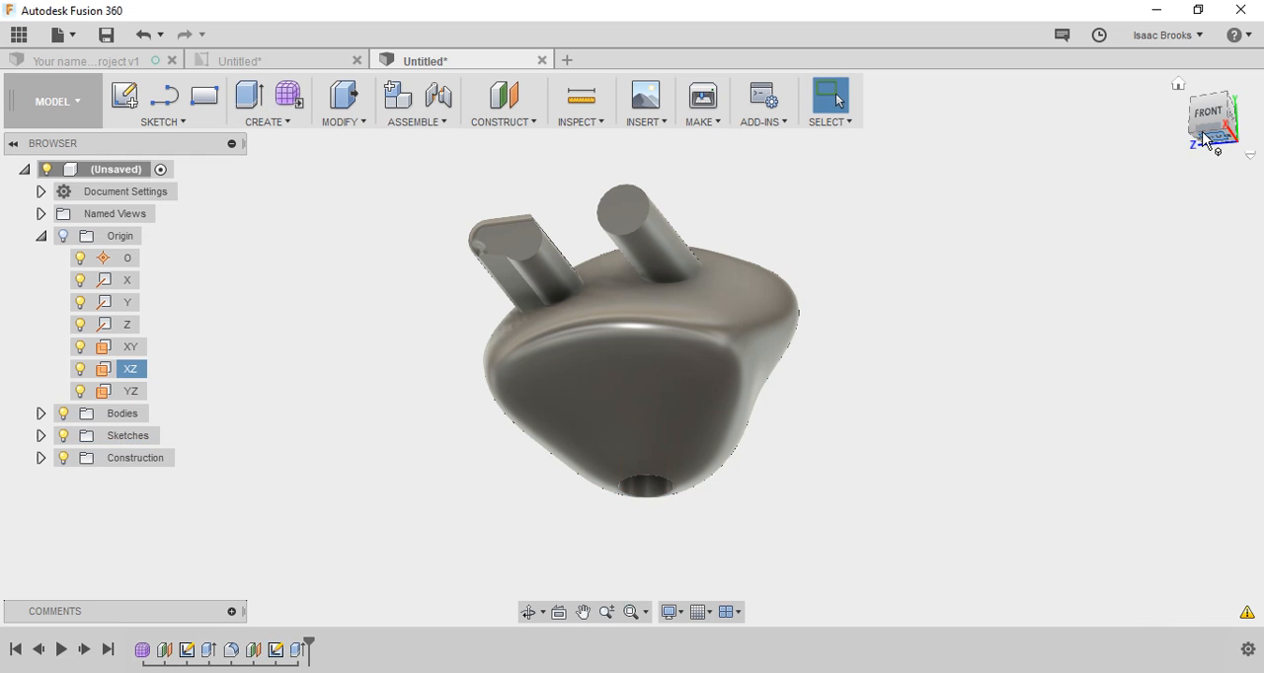
Step: Convert the sculpted body into a component using Create Components from Bodies
{"action": "mouse_move", "coordinate": [1205, 140]}
{"action": "left_mouse_down"}
{"action": "mouse_move", "coordinate": [1209, 117]}
{"action": "mouse_move", "coordinate": [1213, 132]}
{"action": "left_mouse_up"}
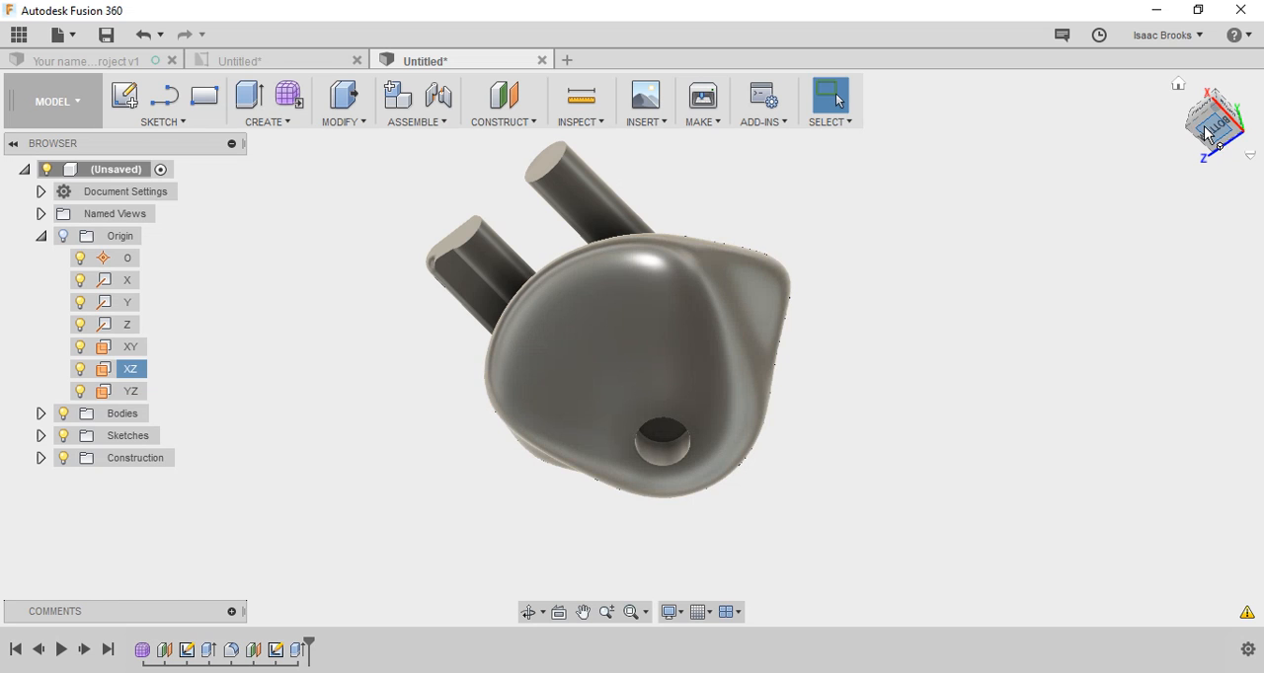
{"action": "left_click", "coordinate": [1205, 133]}
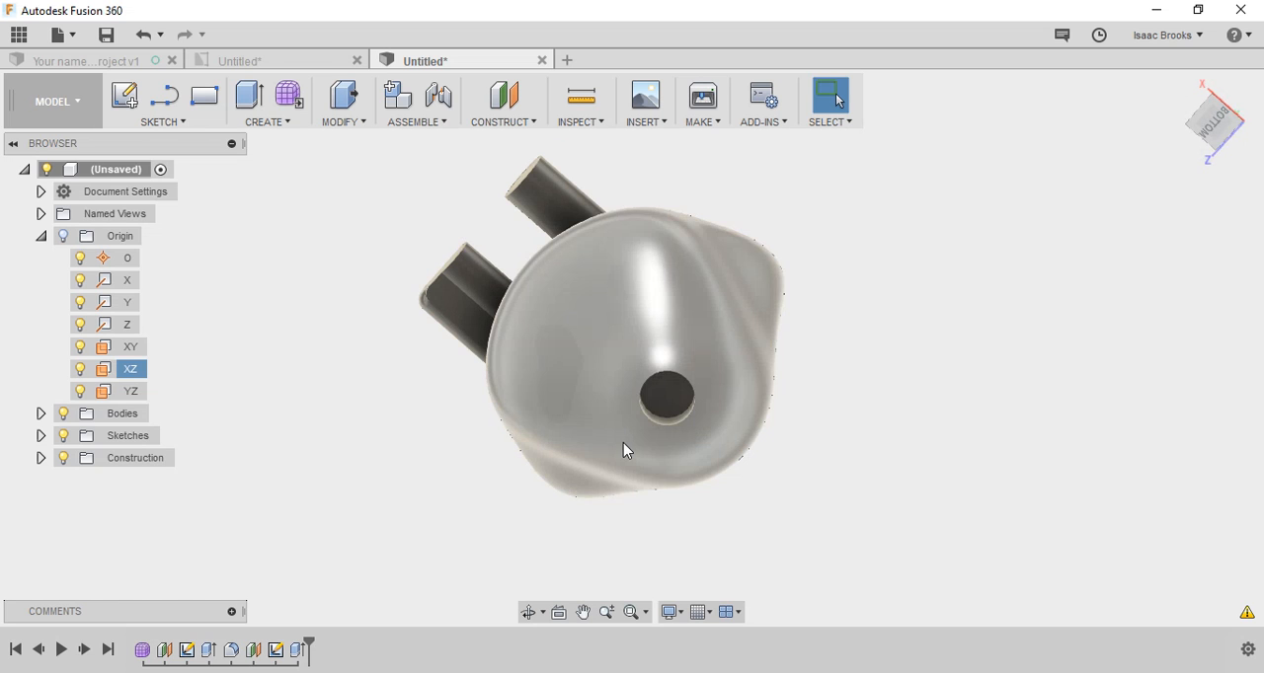
{"action": "left_click", "coordinate": [669, 401]}
{"action": "right_click", "coordinate": [668, 400]}
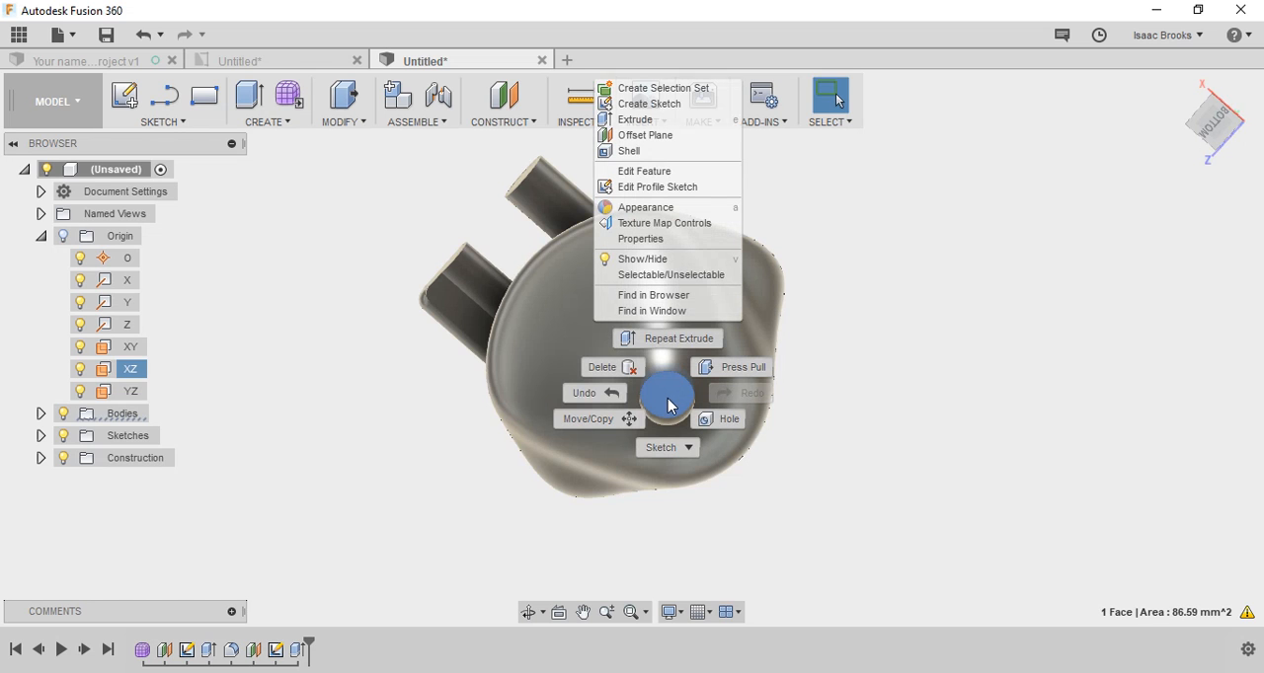
{"action": "left_click", "coordinate": [41, 416]}
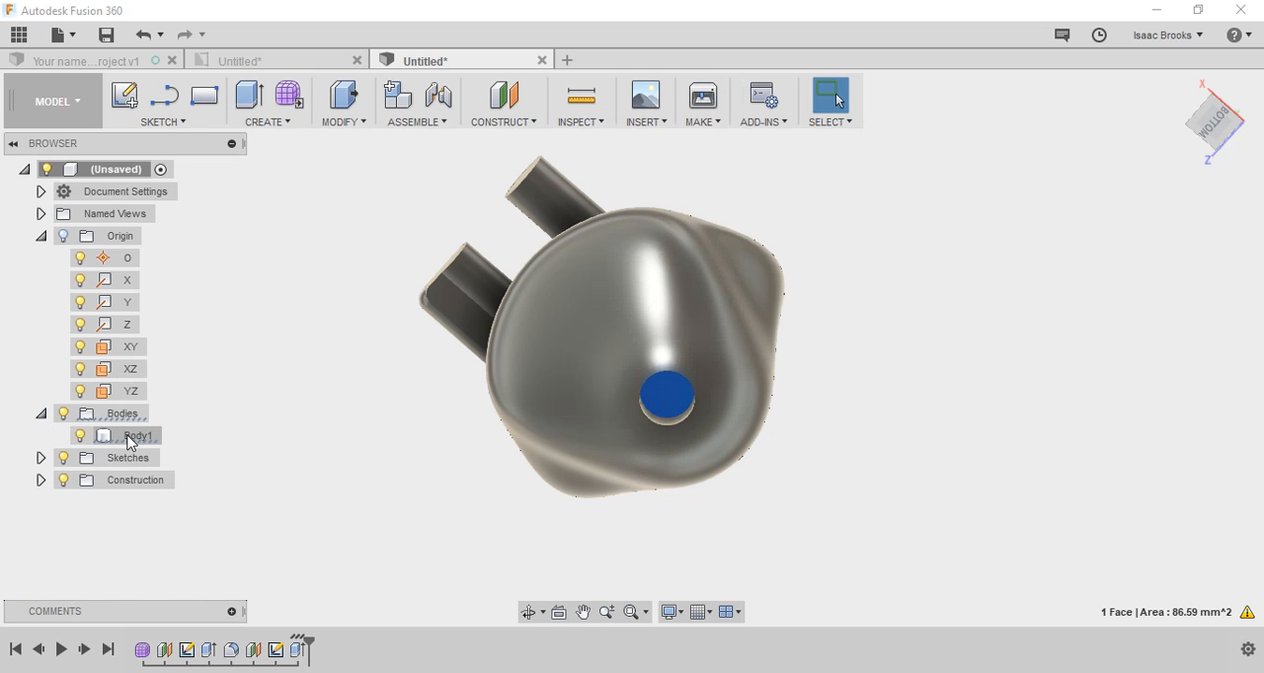
{"action": "left_click", "coordinate": [41, 480]}
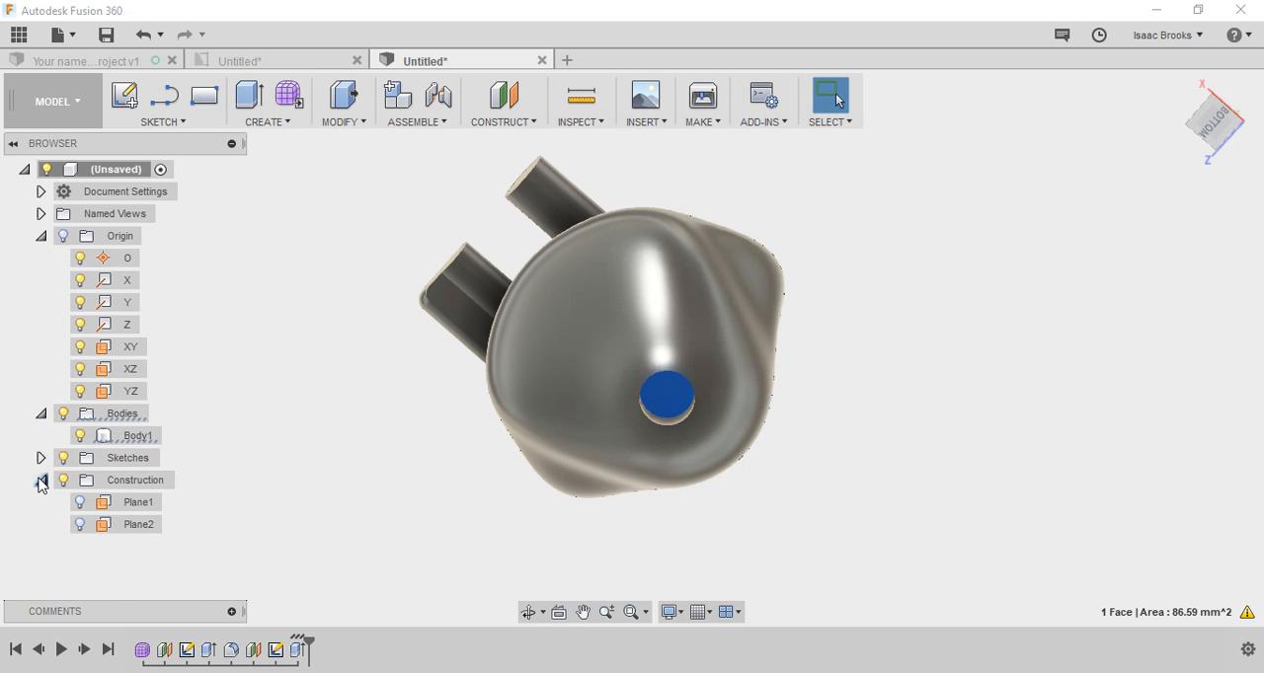
{"action": "right_click", "coordinate": [124, 415]}
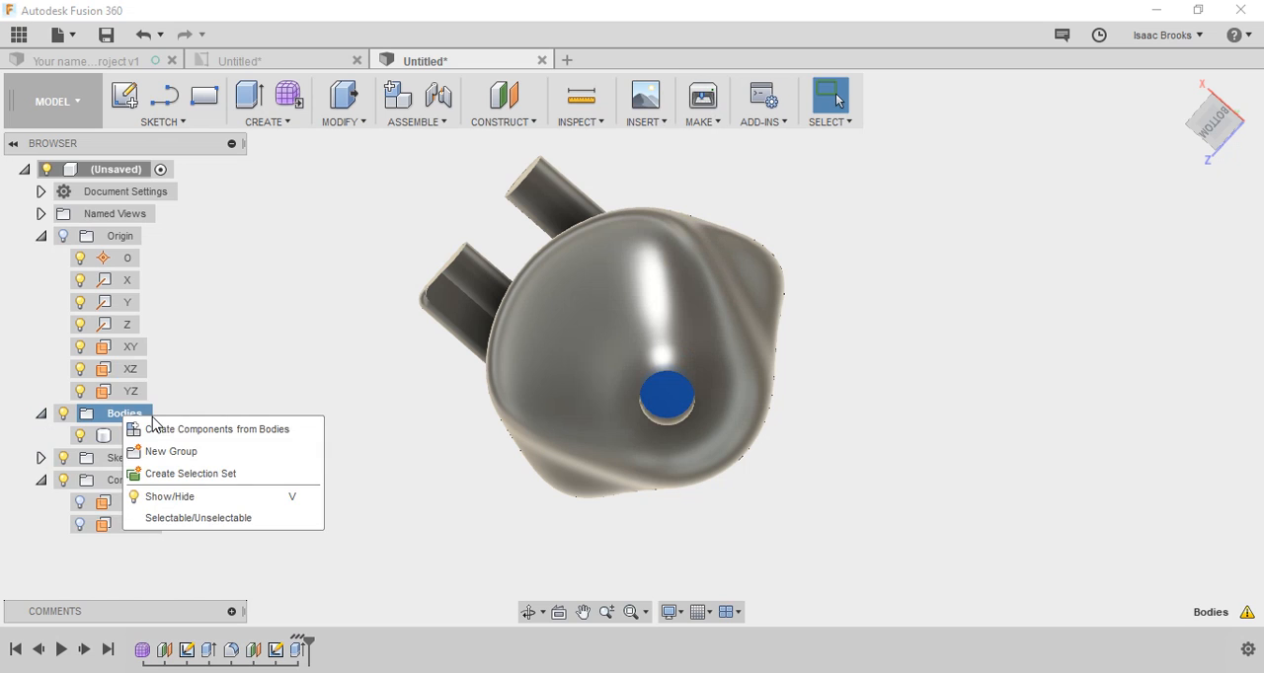
{"action": "left_click", "coordinate": [191, 430]}
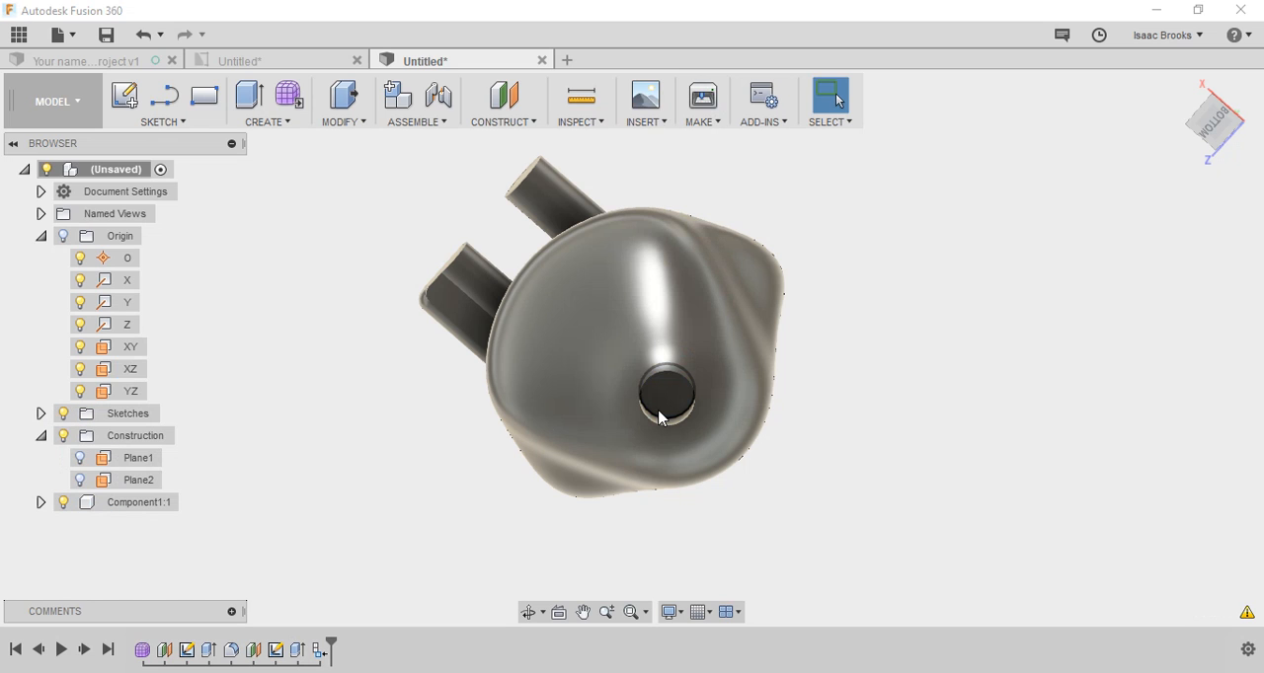
Step: Sketch a 10 mm diameter circle on the inner end face of the underside hole, concentric with the hole
{"action": "left_click", "coordinate": [669, 406]}
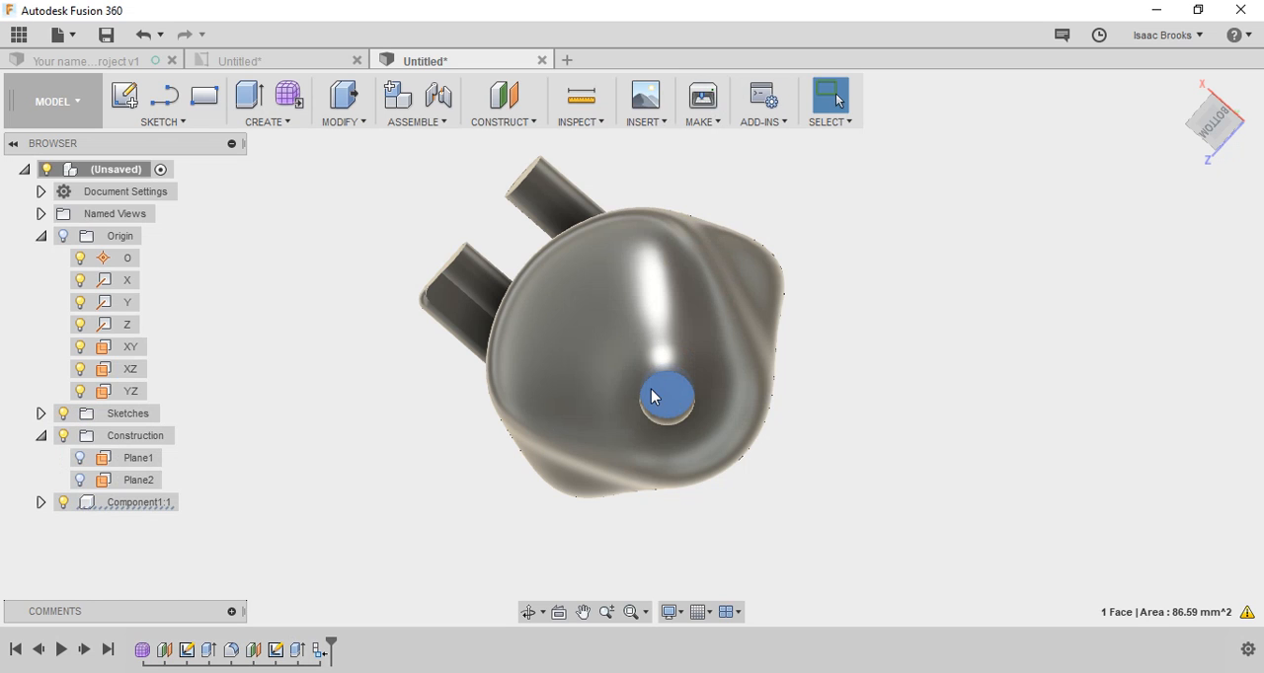
{"action": "left_click", "coordinate": [126, 100]}
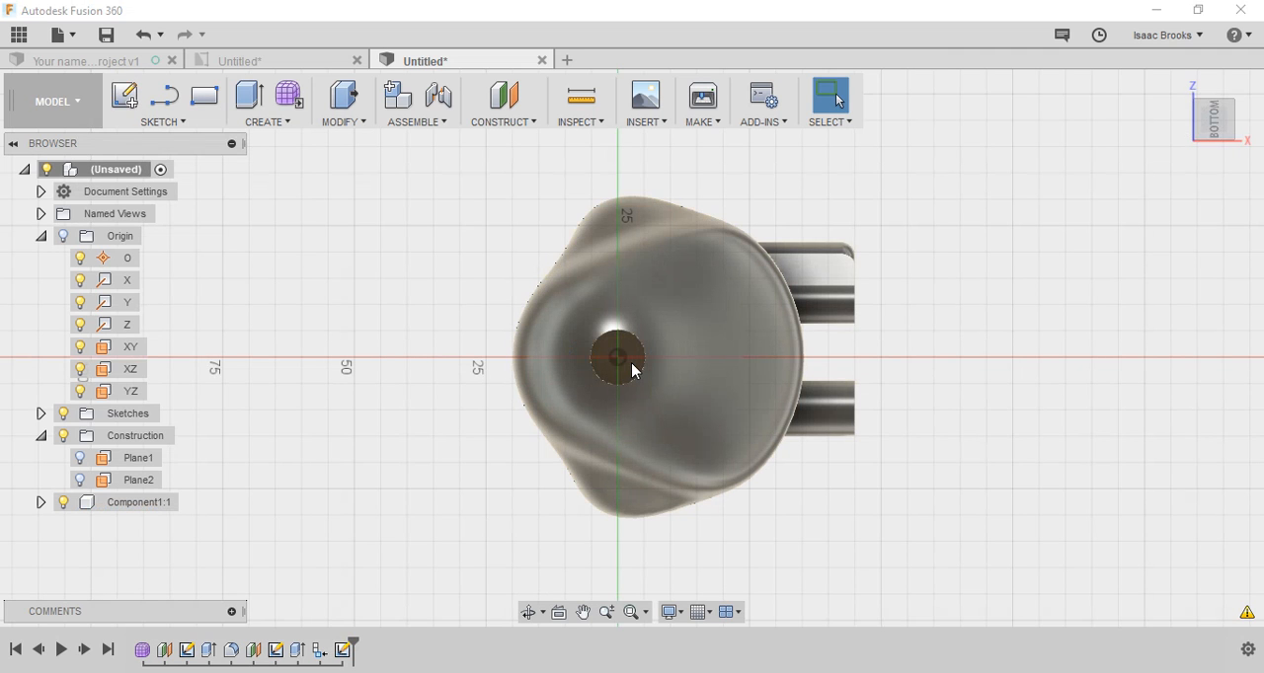
{"action": "left_click", "coordinate": [632, 363]}
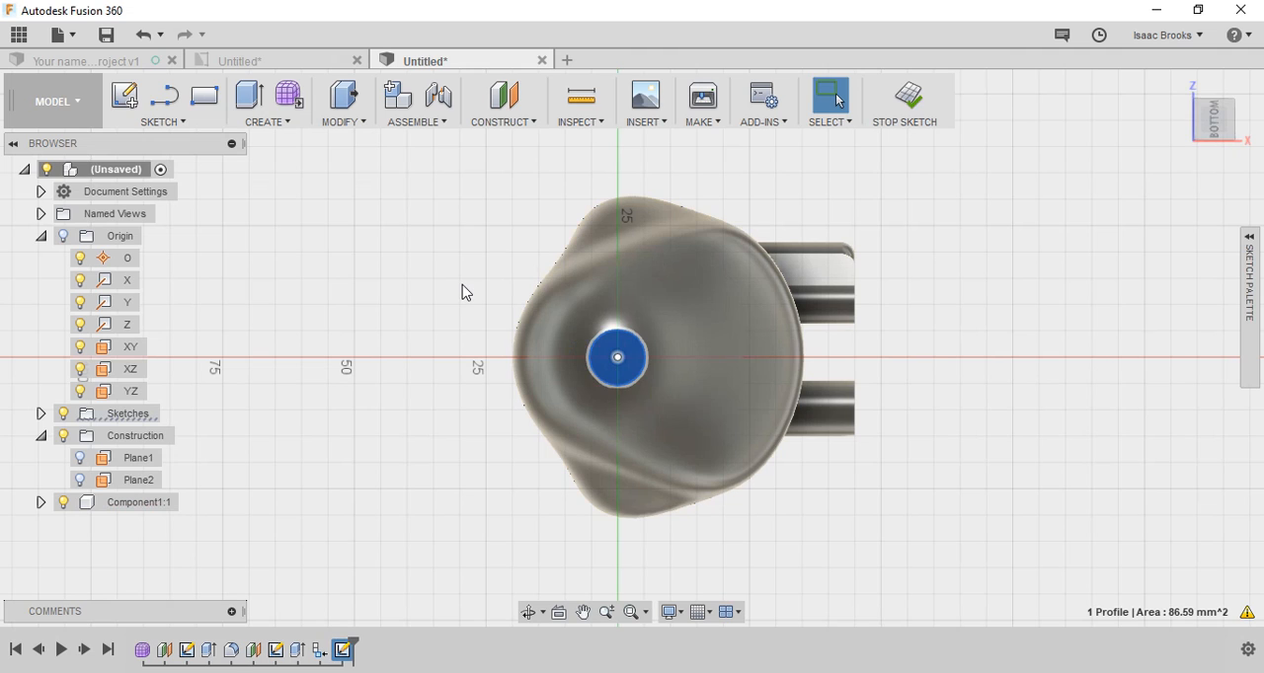
{"action": "key", "text": "c"}
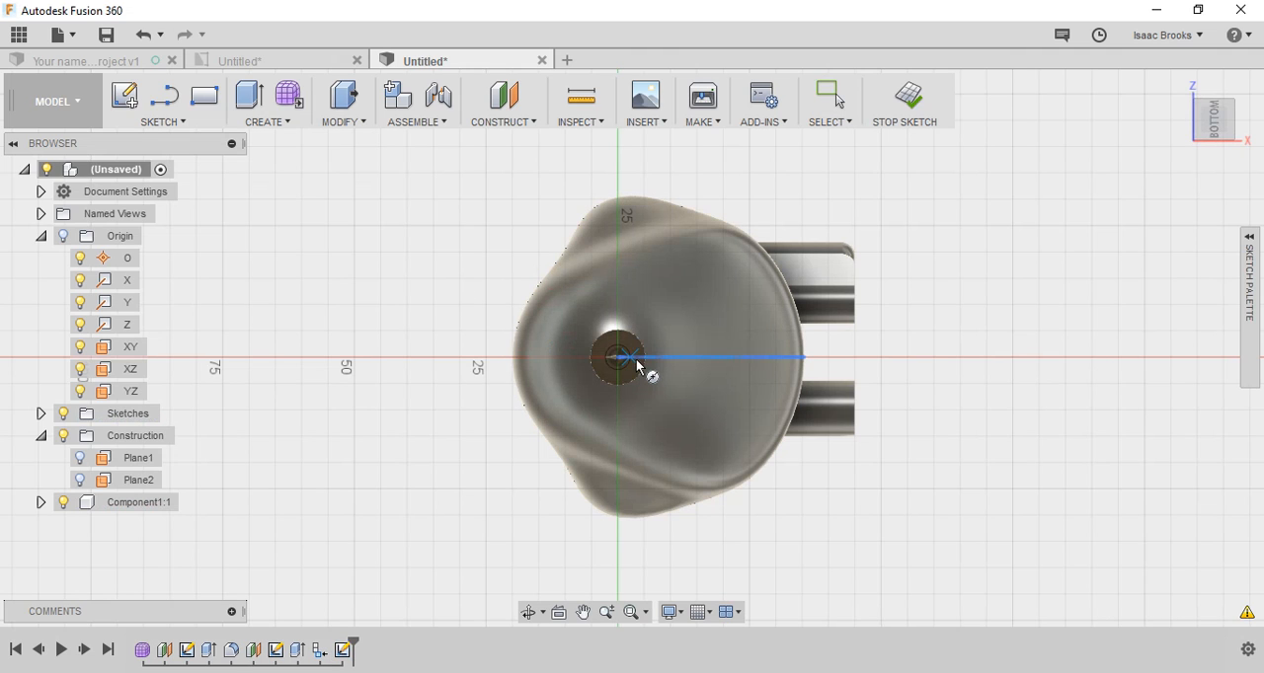
{"action": "left_click", "coordinate": [637, 366]}
{"action": "type", "text": "10"}
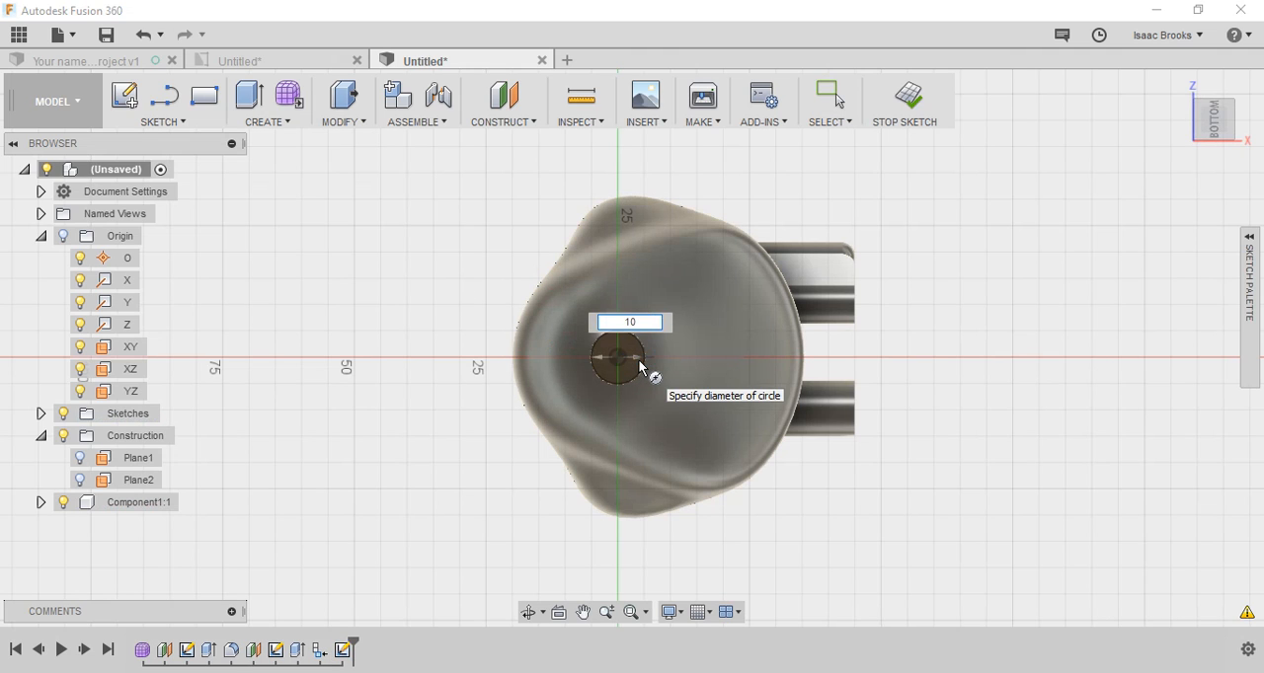
{"action": "key", "text": "Tab"}
{"action": "key", "text": "Return"}
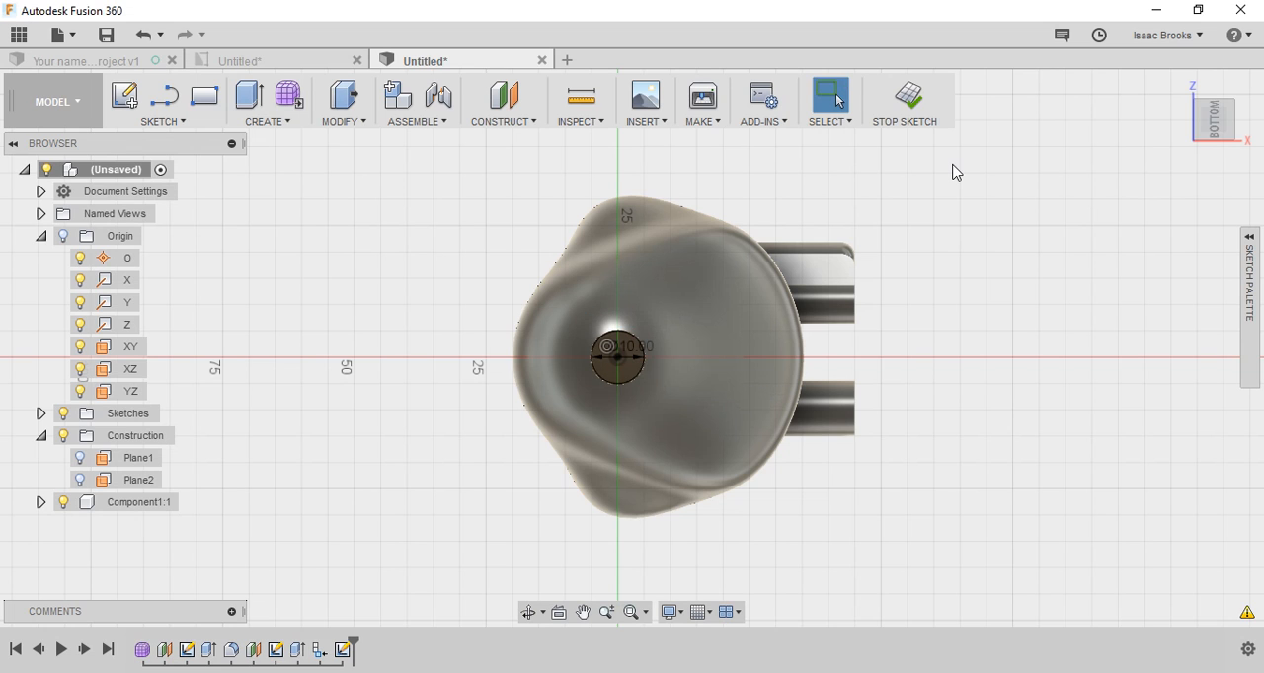
Step: Extrude the 10 mm circle 20 mm down out of the hole as a new component
{"action": "left_click", "coordinate": [248, 95]}
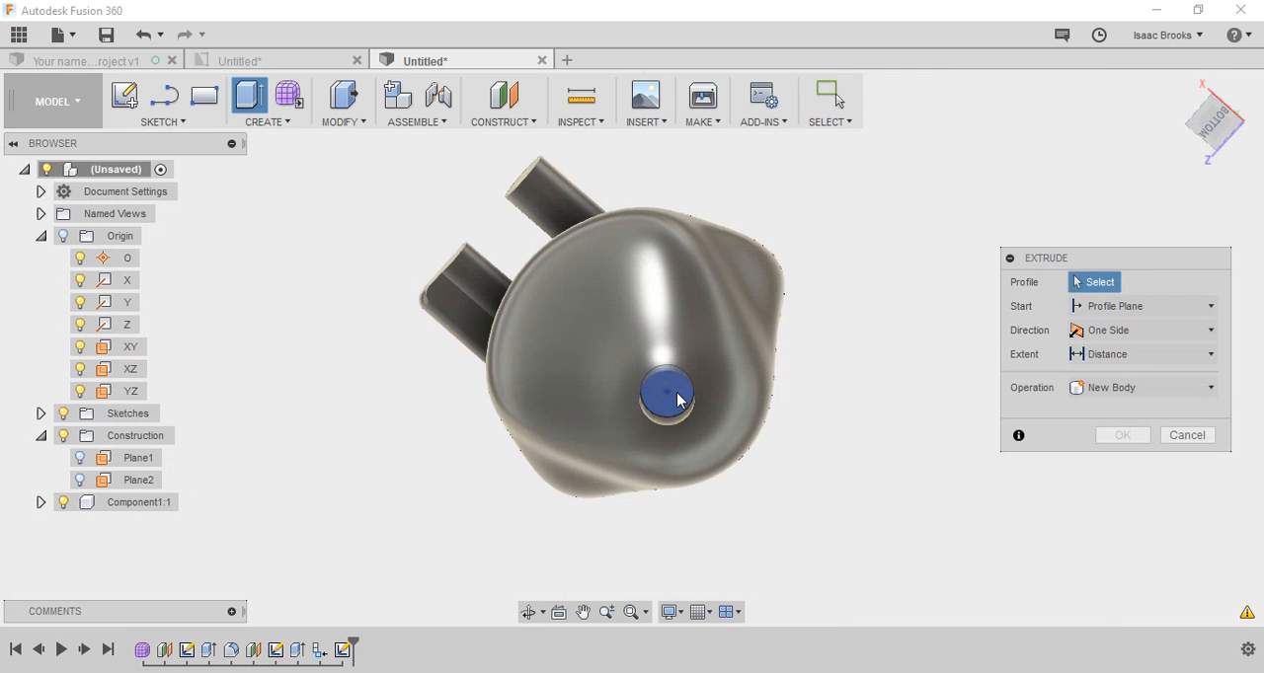
{"action": "left_click", "coordinate": [678, 399]}
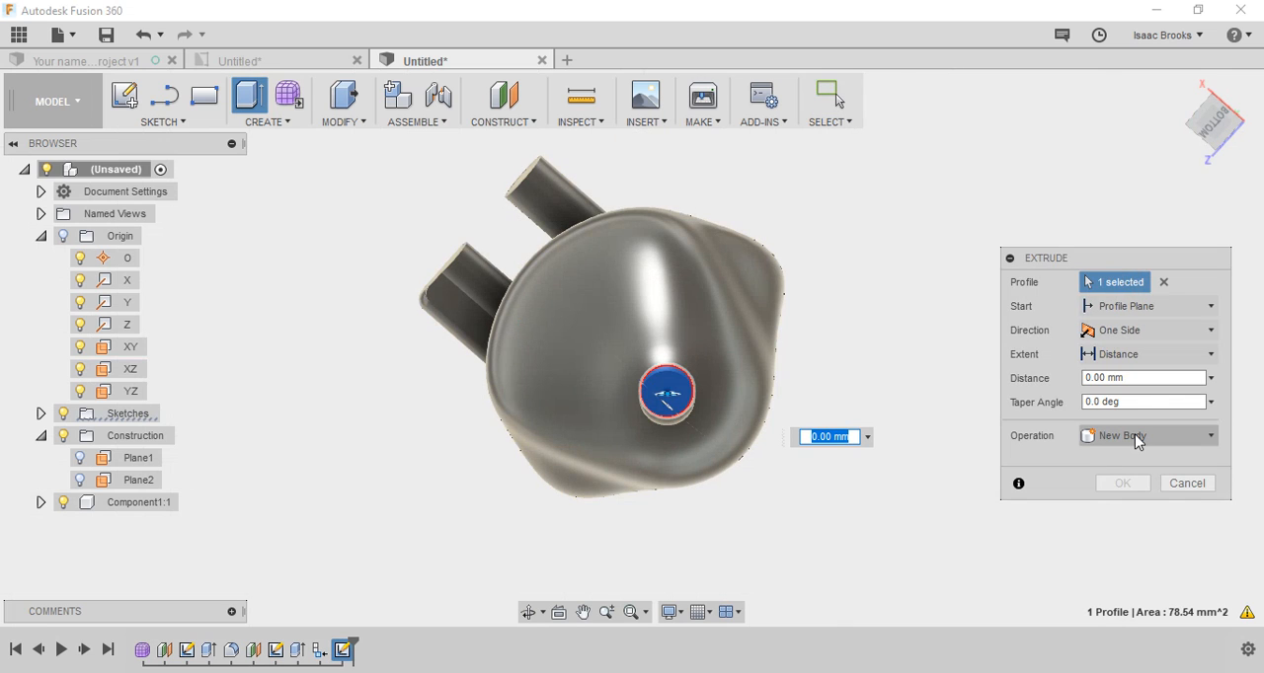
{"action": "left_click", "coordinate": [1122, 441]}
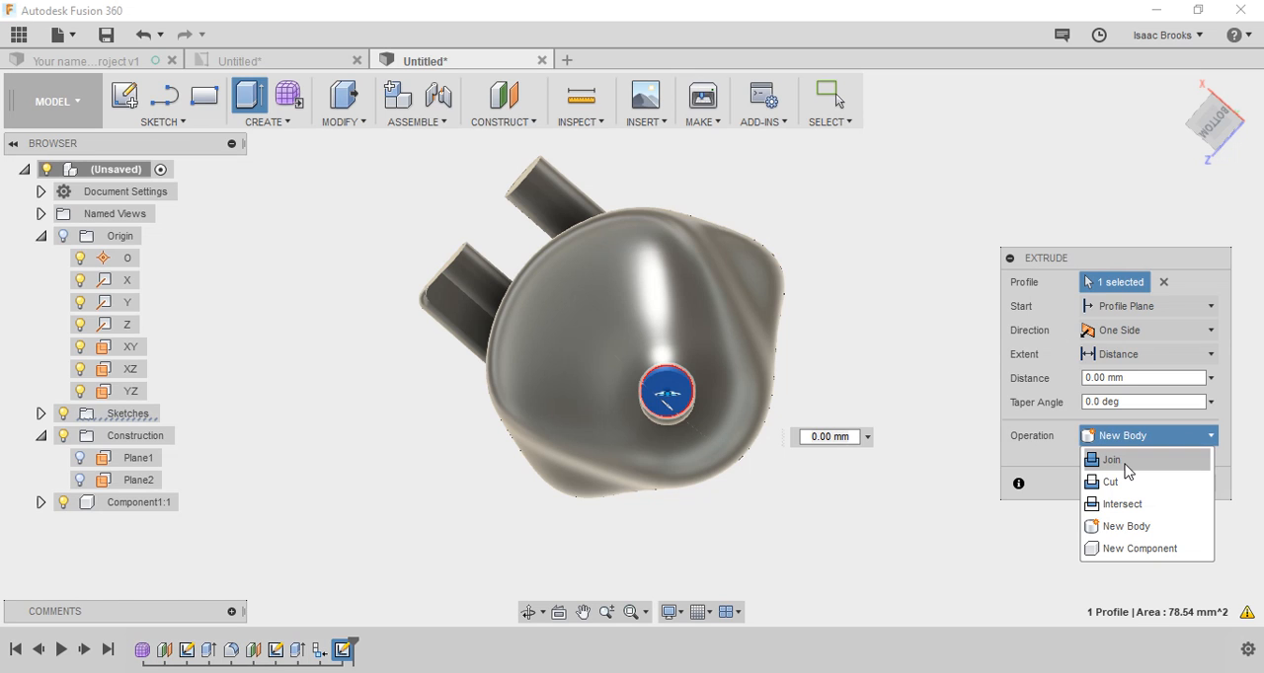
{"action": "left_click", "coordinate": [1118, 548]}
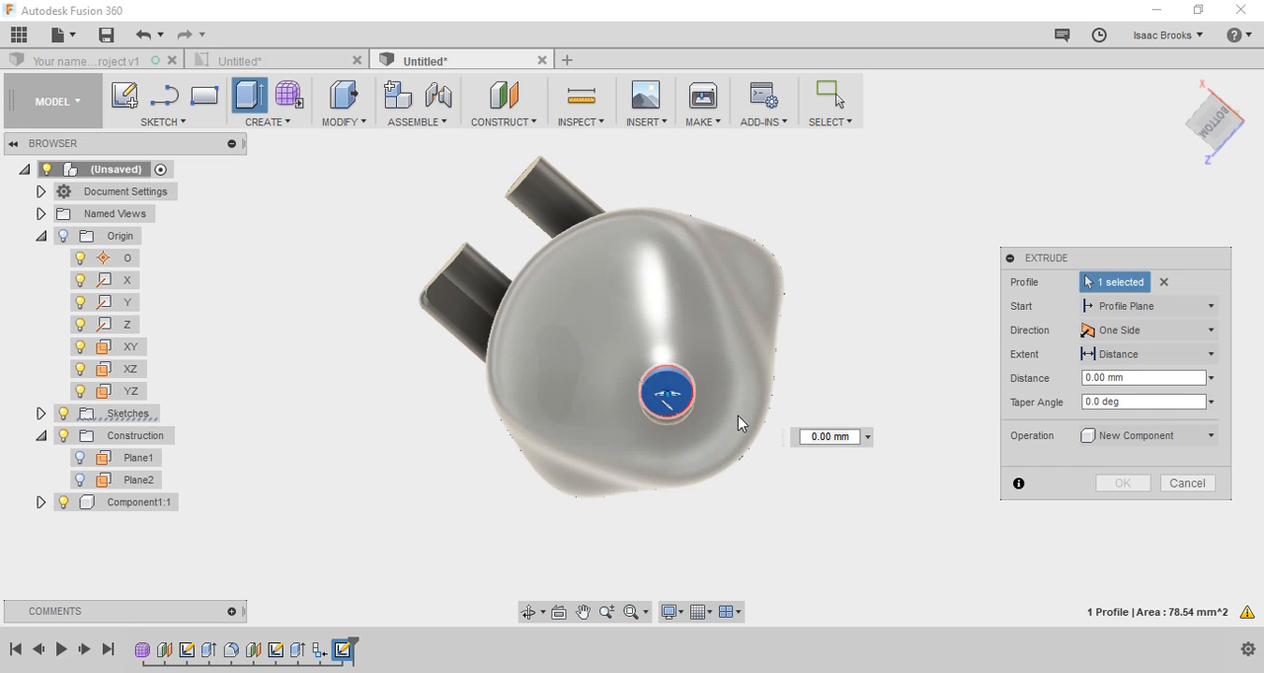
{"action": "left_click_drag", "start_coordinate": [1218, 123], "coordinate": [1221, 148]}
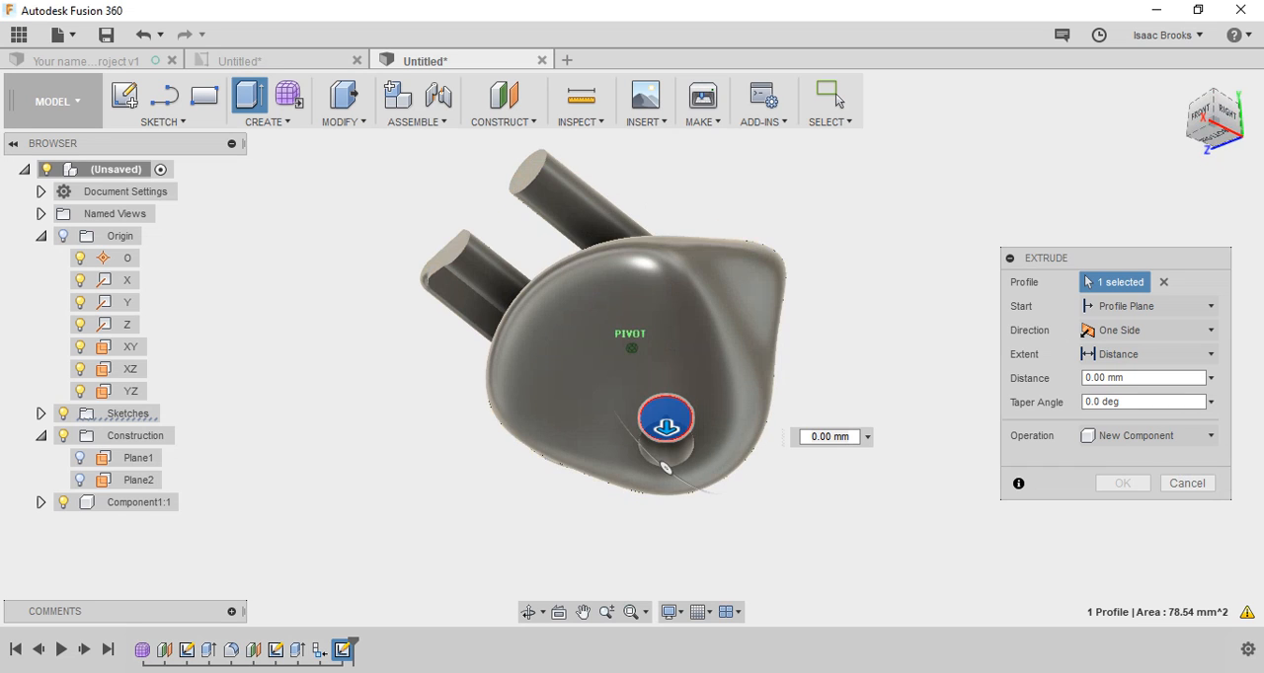
{"action": "left_click_drag", "start_coordinate": [690, 477], "coordinate": [668, 562]}
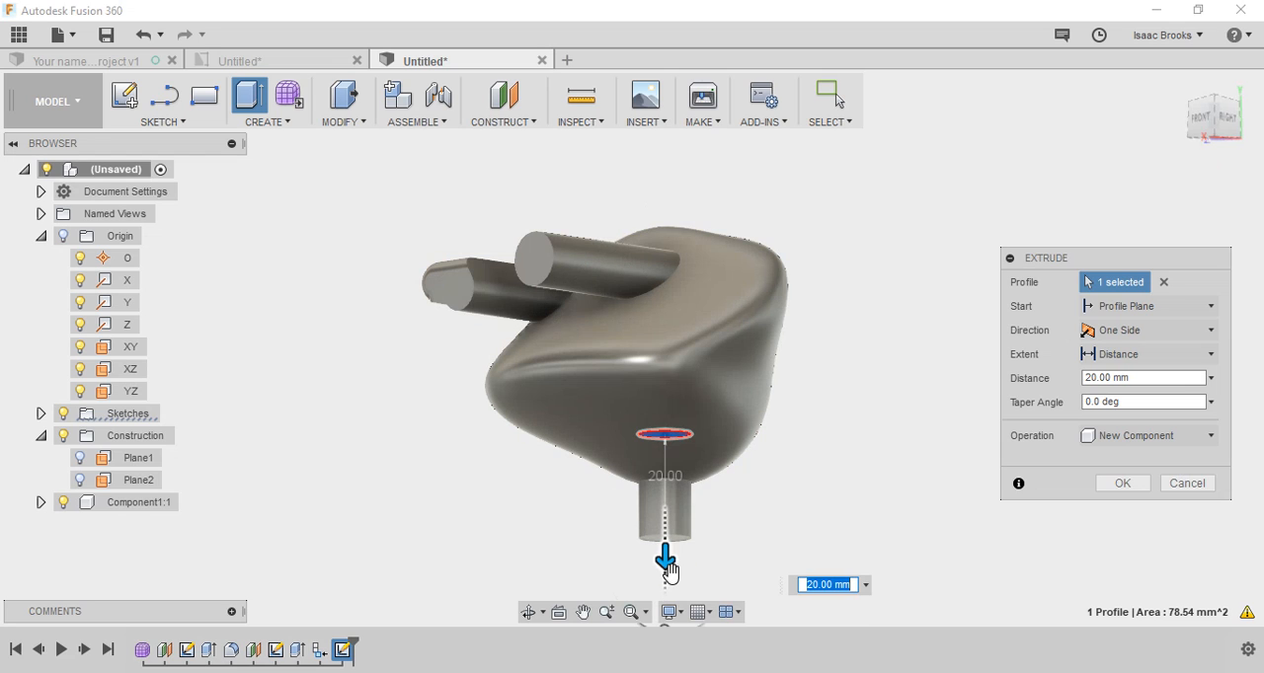
{"action": "key", "text": "Return"}
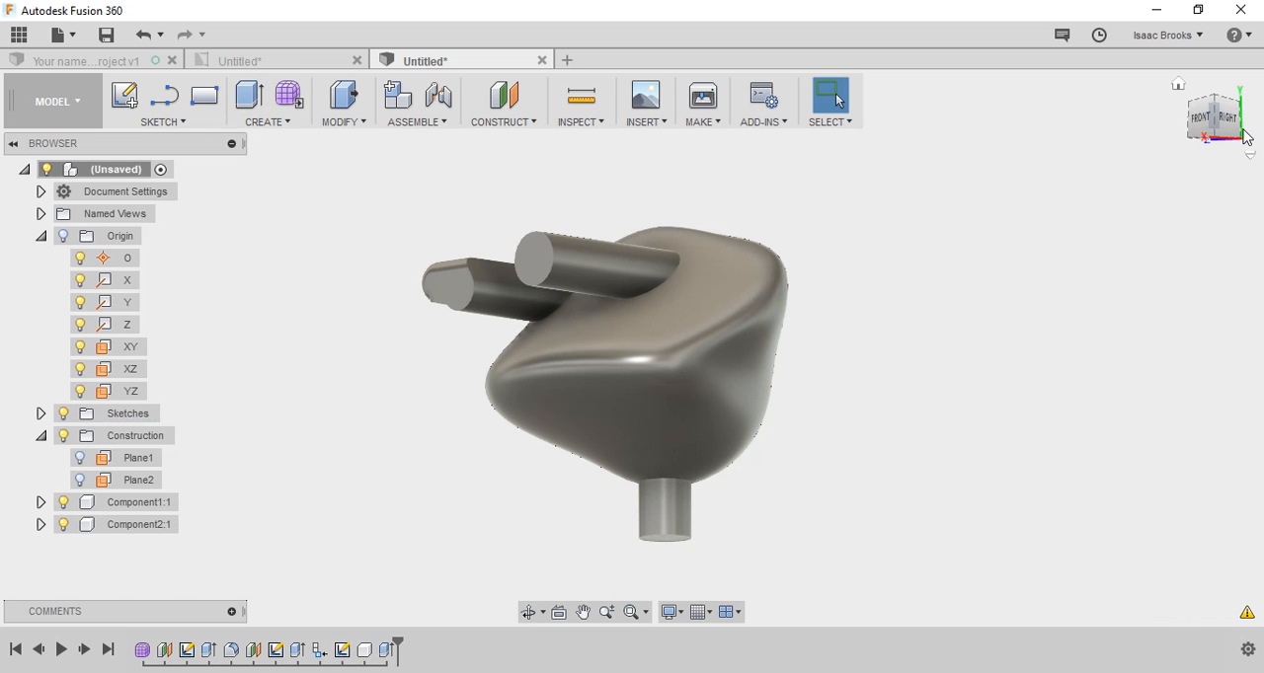
Step: Sketch a two-corner rectangle around the peg on the peg's lower end face, and finish the sketch
{"action": "left_click_drag", "start_coordinate": [1246, 136], "coordinate": [1231, 61]}
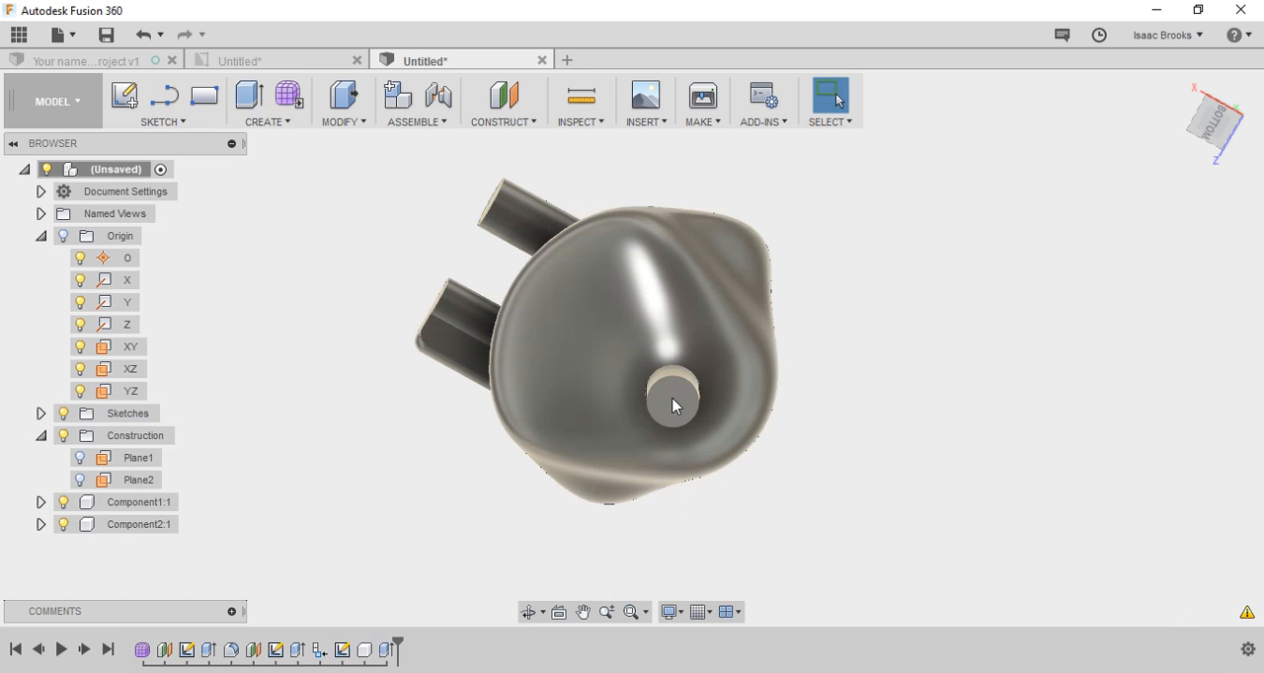
{"action": "right_click", "coordinate": [675, 403]}
{"action": "left_click", "coordinate": [674, 399]}
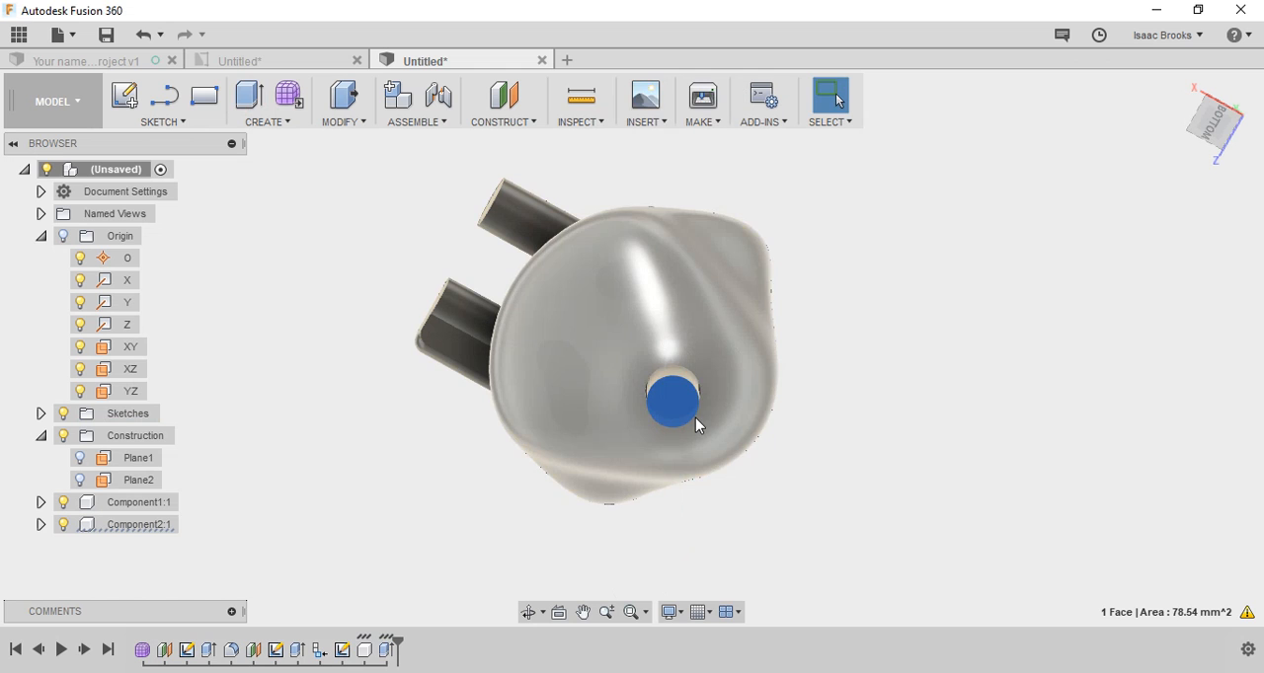
{"action": "key", "text": "r"}
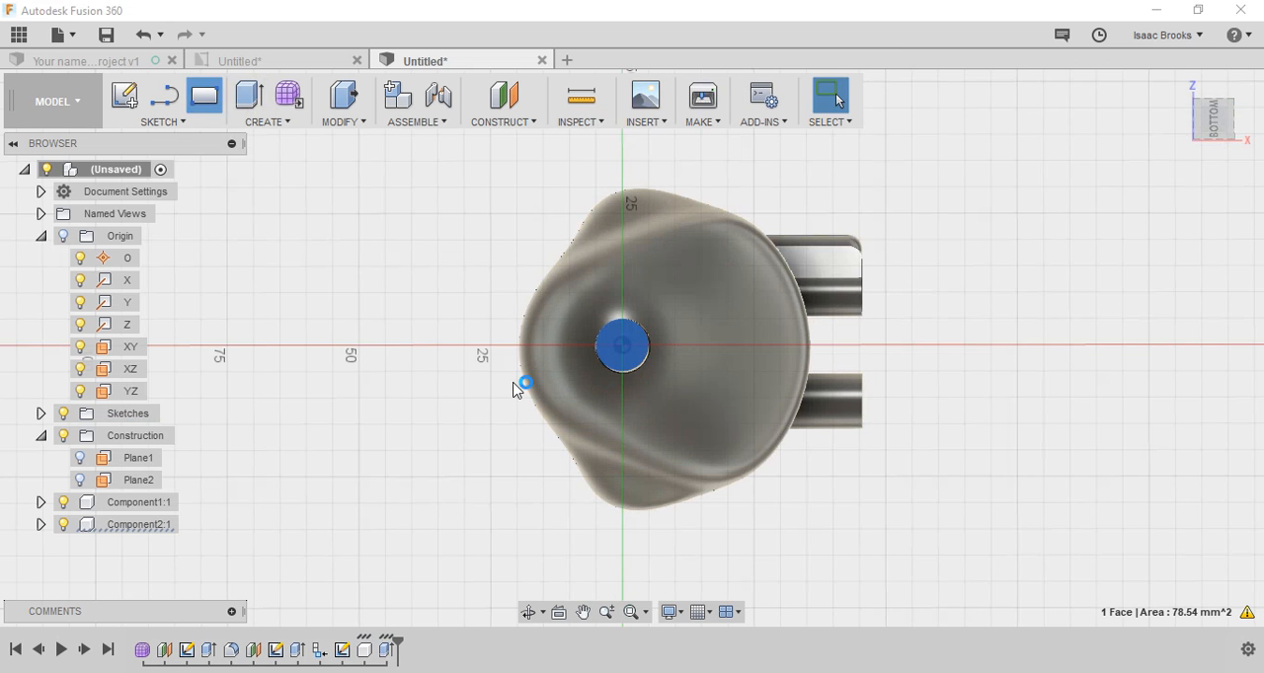
{"action": "left_click", "coordinate": [450, 242]}
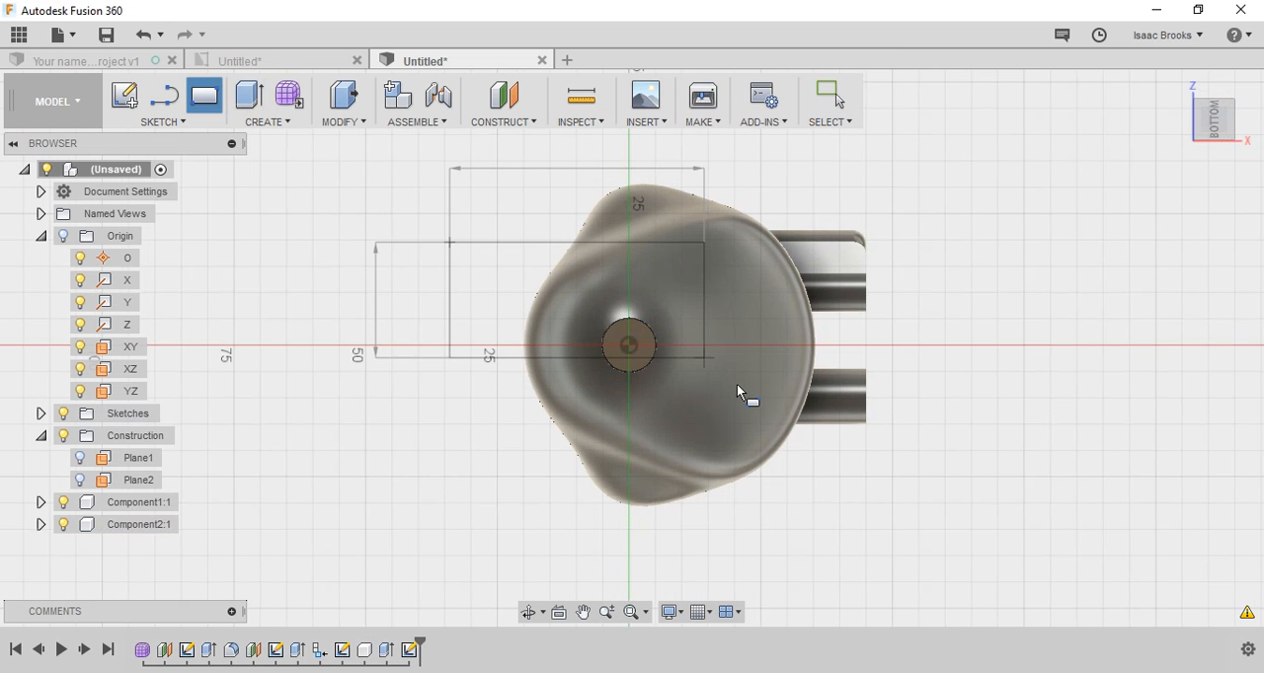
{"action": "left_click", "coordinate": [776, 500]}
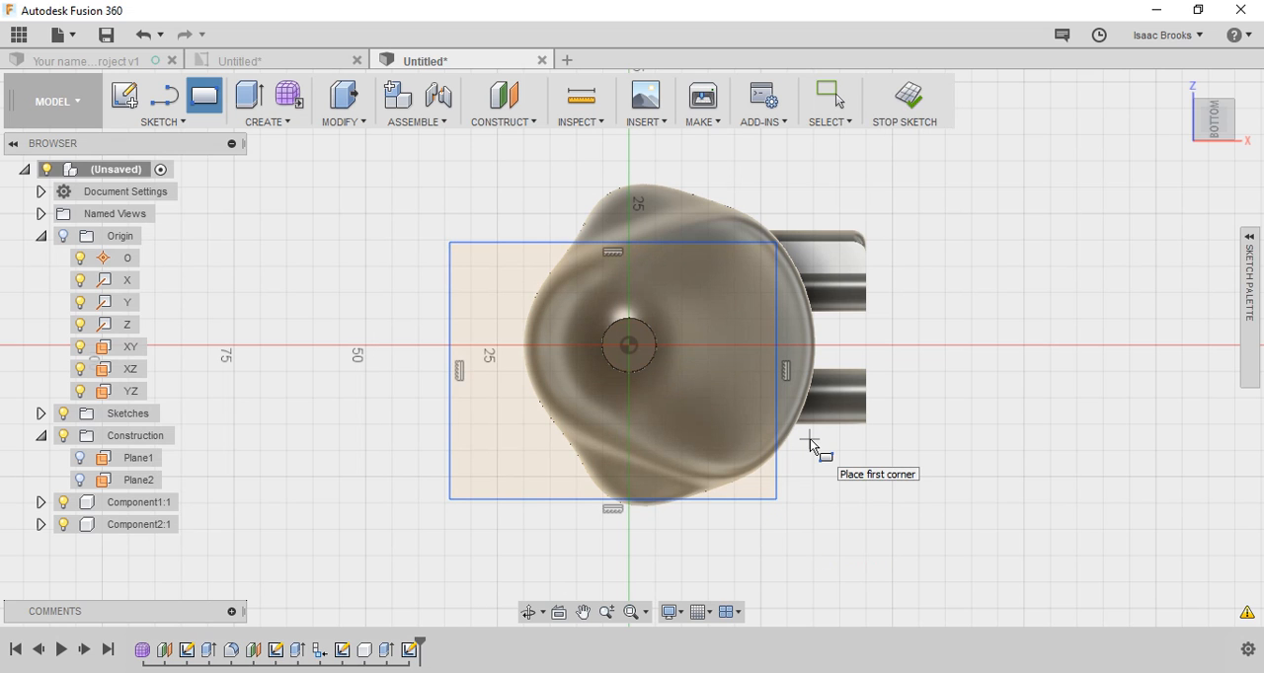
{"action": "left_click", "coordinate": [921, 98]}
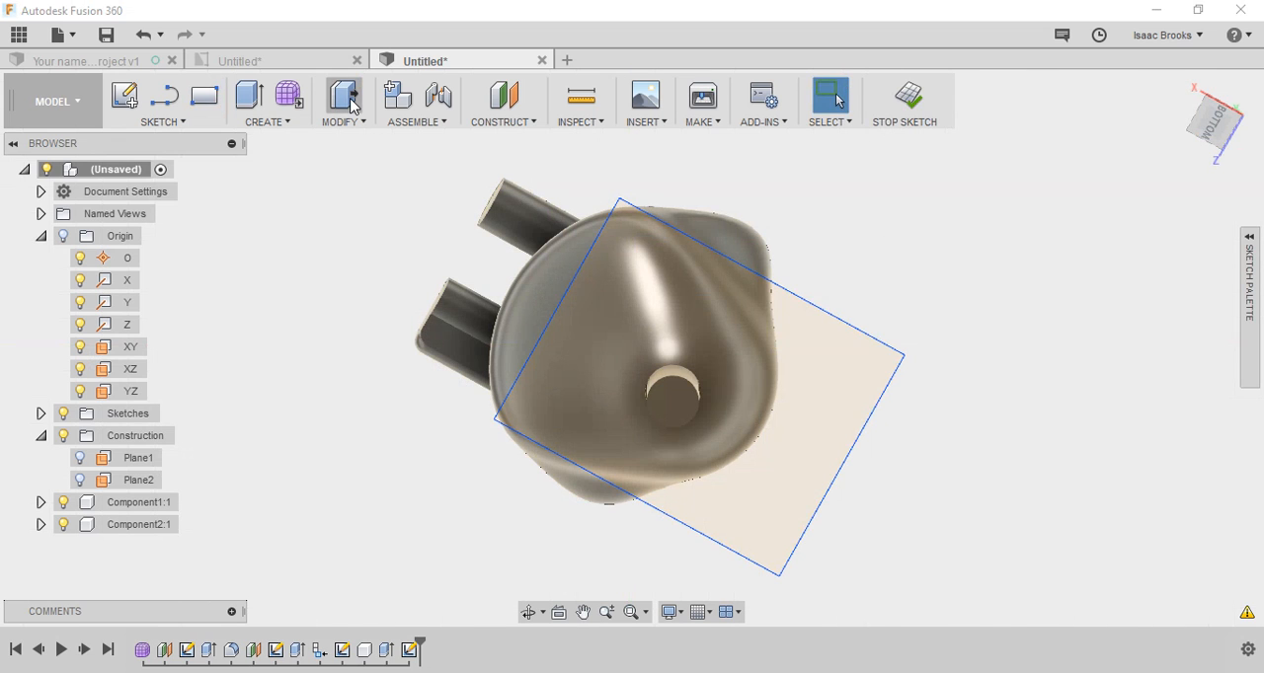
Step: Extrude the rectangle area surrounding the peg's circle 15 mm downward as a new body for the base
{"action": "key", "text": "e"}
{"action": "left_click", "coordinate": [682, 399]}
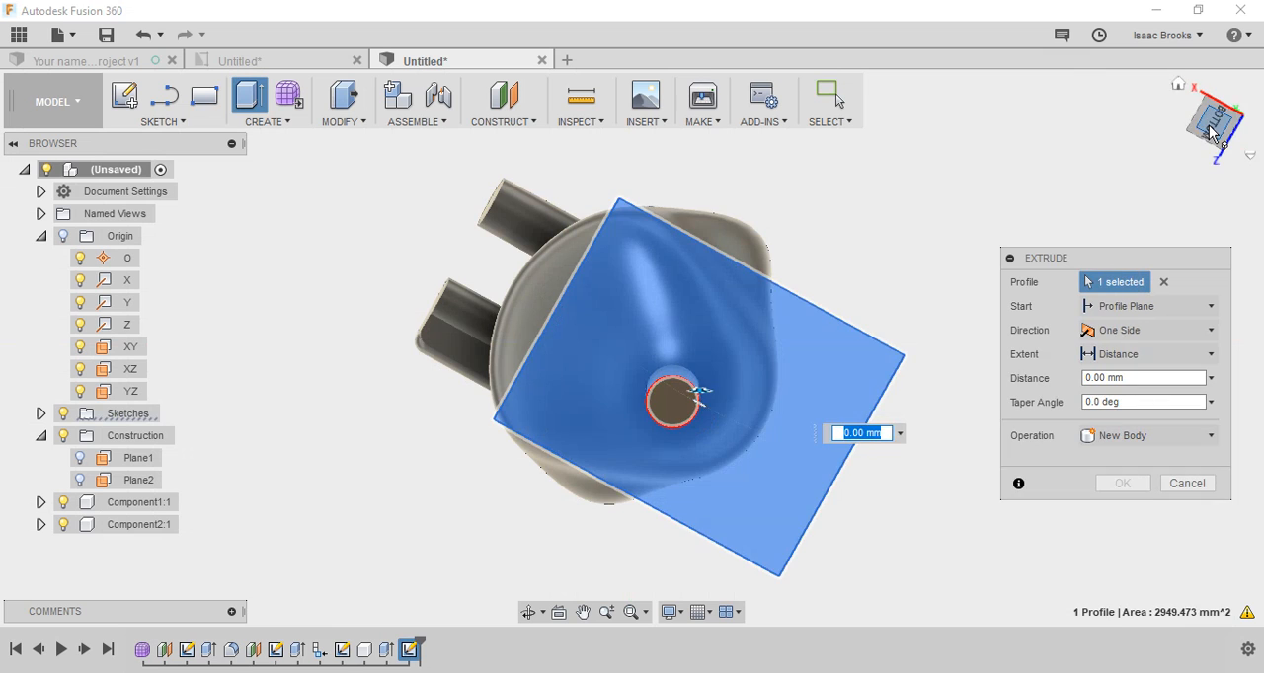
{"action": "left_click_drag", "start_coordinate": [1212, 134], "coordinate": [1002, 237]}
{"action": "left_click_drag", "start_coordinate": [1212, 120], "coordinate": [1201, 74]}
{"action": "left_click_drag", "start_coordinate": [699, 551], "coordinate": [712, 643]}
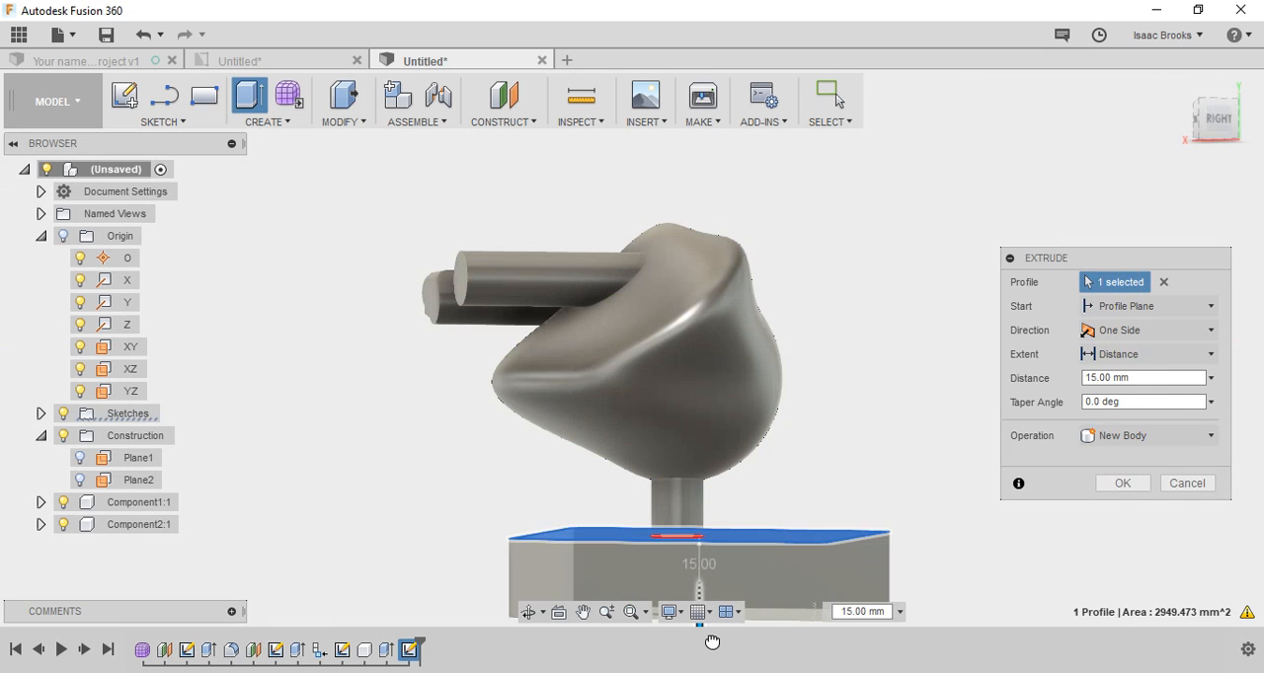
{"action": "key", "text": "Return"}
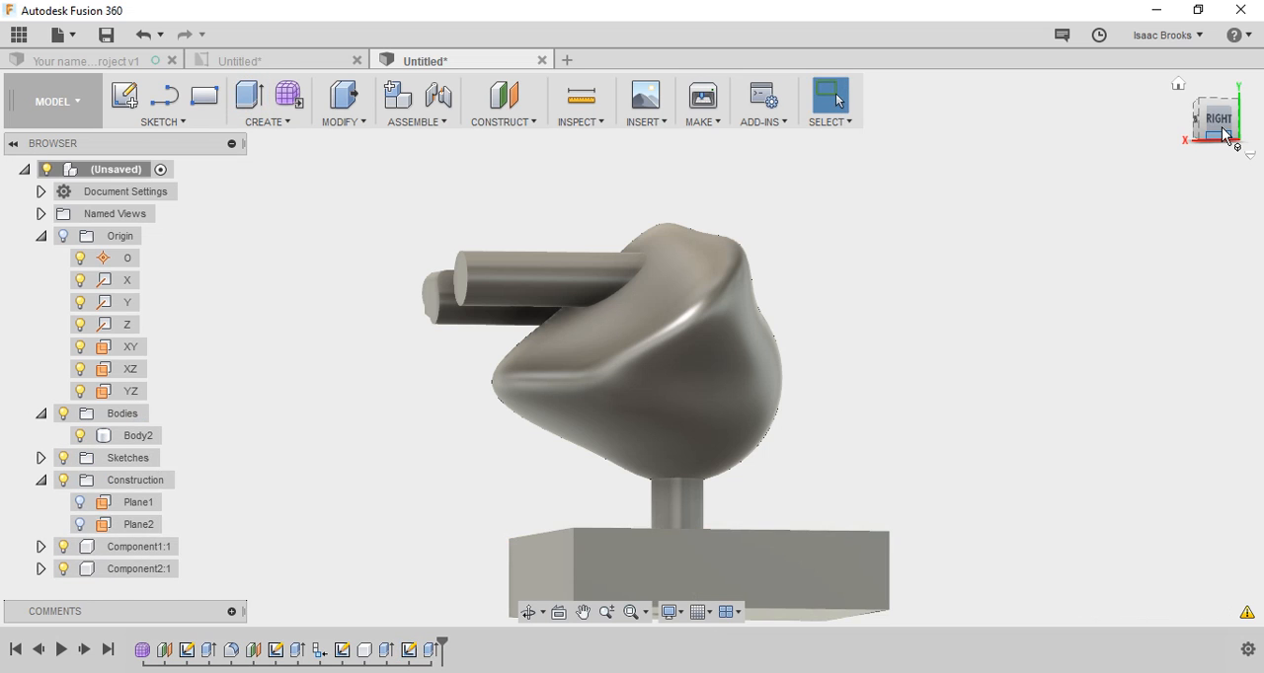
Step: Hide the sculpted component and the peg component in turn to examine the peg and base, and show both again
{"action": "left_click", "coordinate": [1191, 98]}
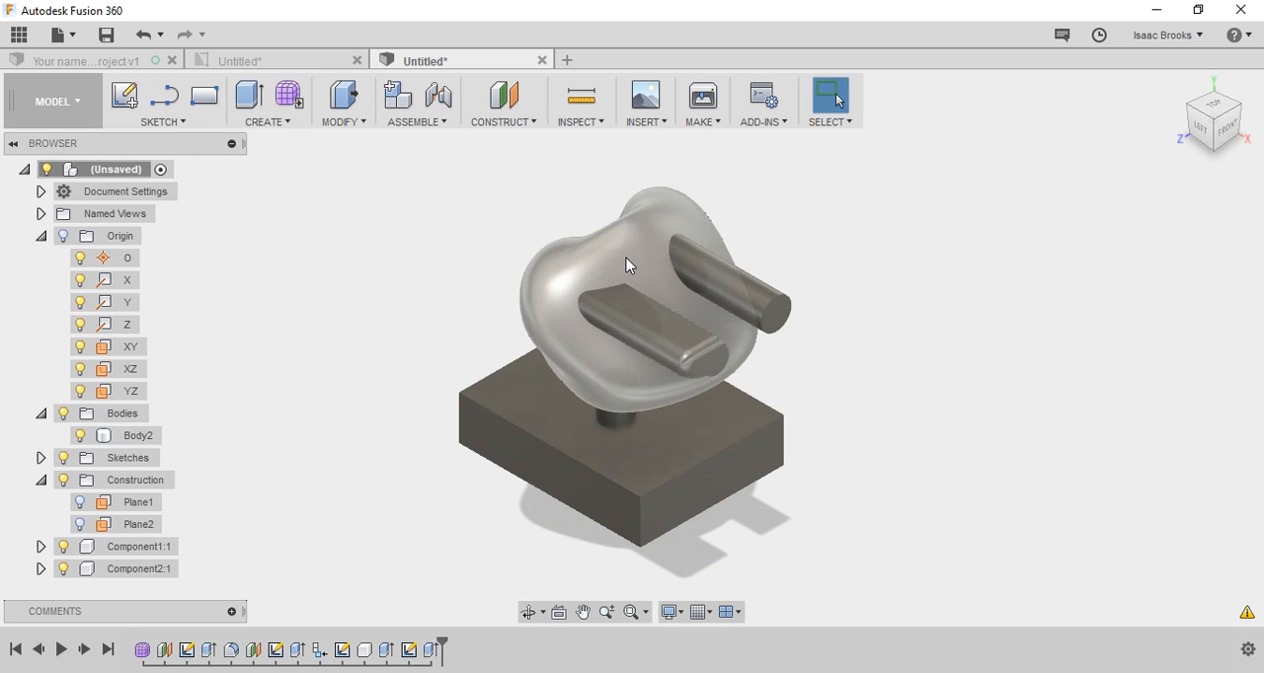
{"action": "left_click", "coordinate": [64, 547]}
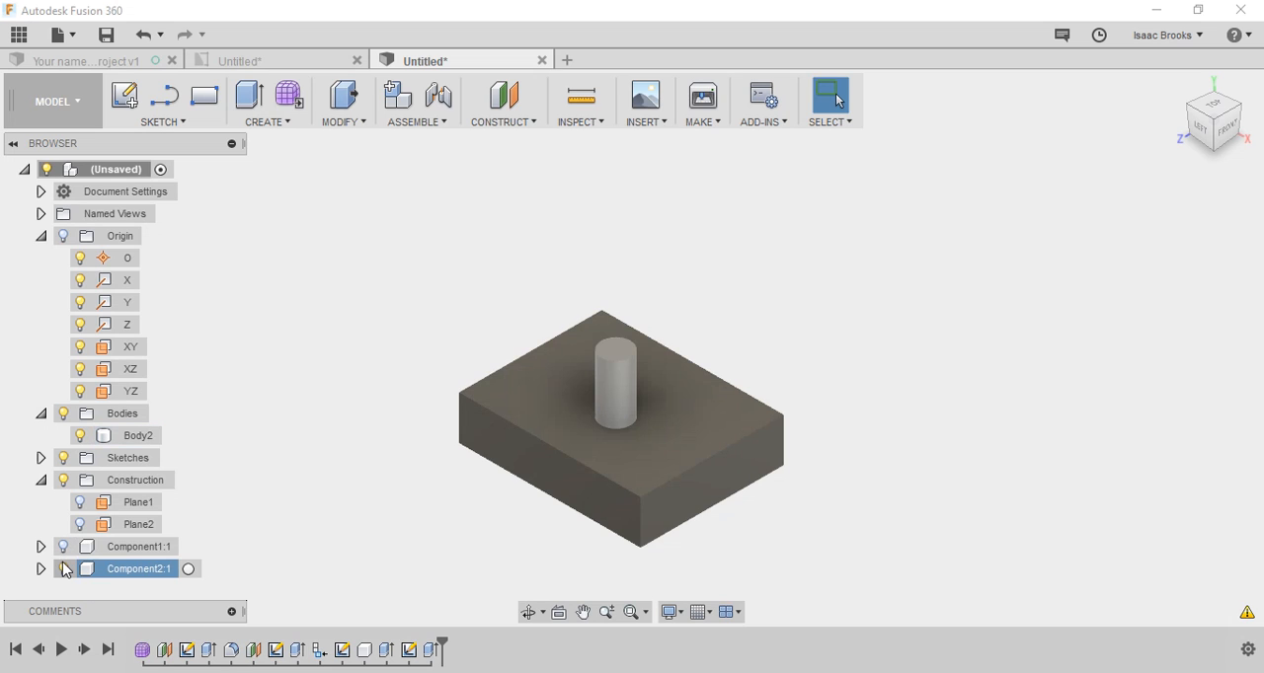
{"action": "left_click", "coordinate": [63, 570]}
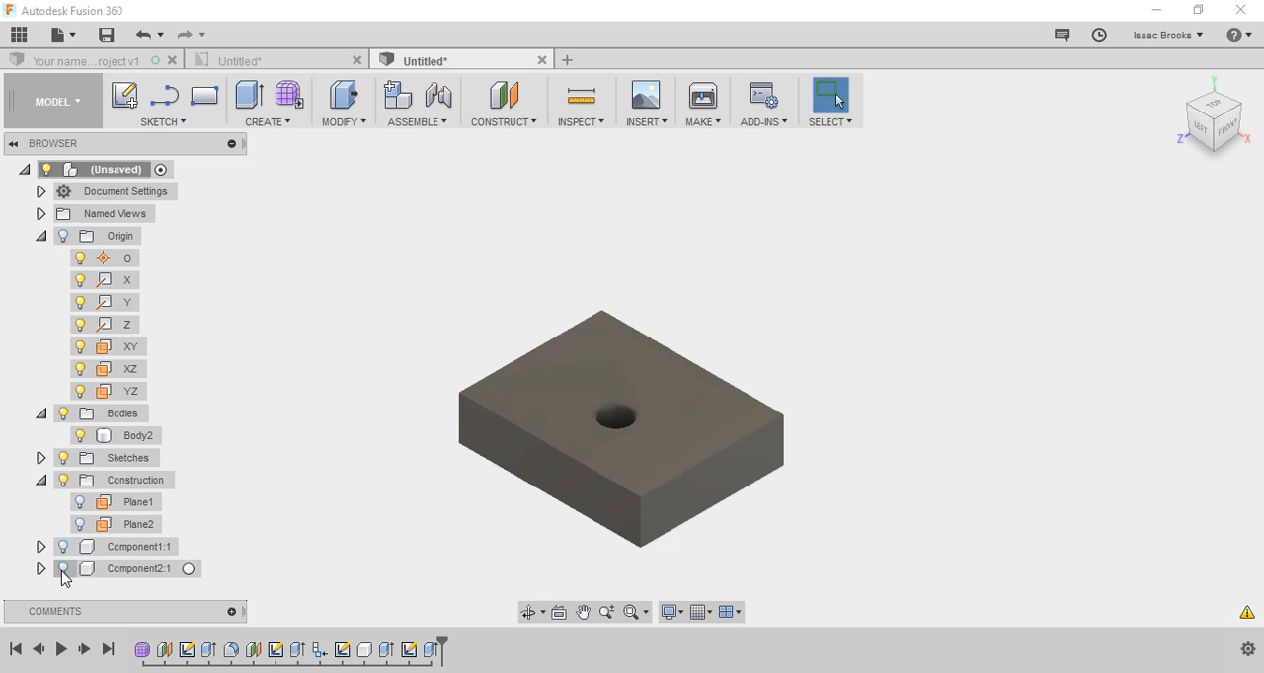
{"action": "left_click", "coordinate": [63, 570]}
{"action": "left_click", "coordinate": [63, 553]}
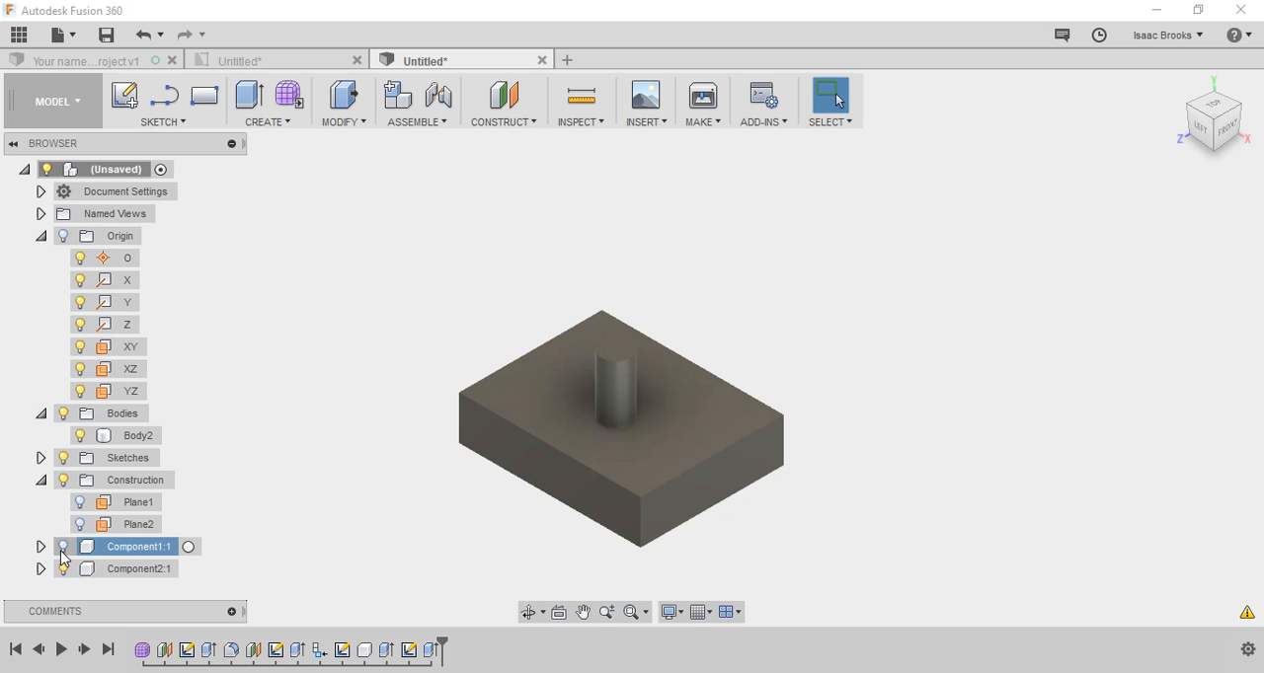
{"action": "left_click", "coordinate": [62, 549]}
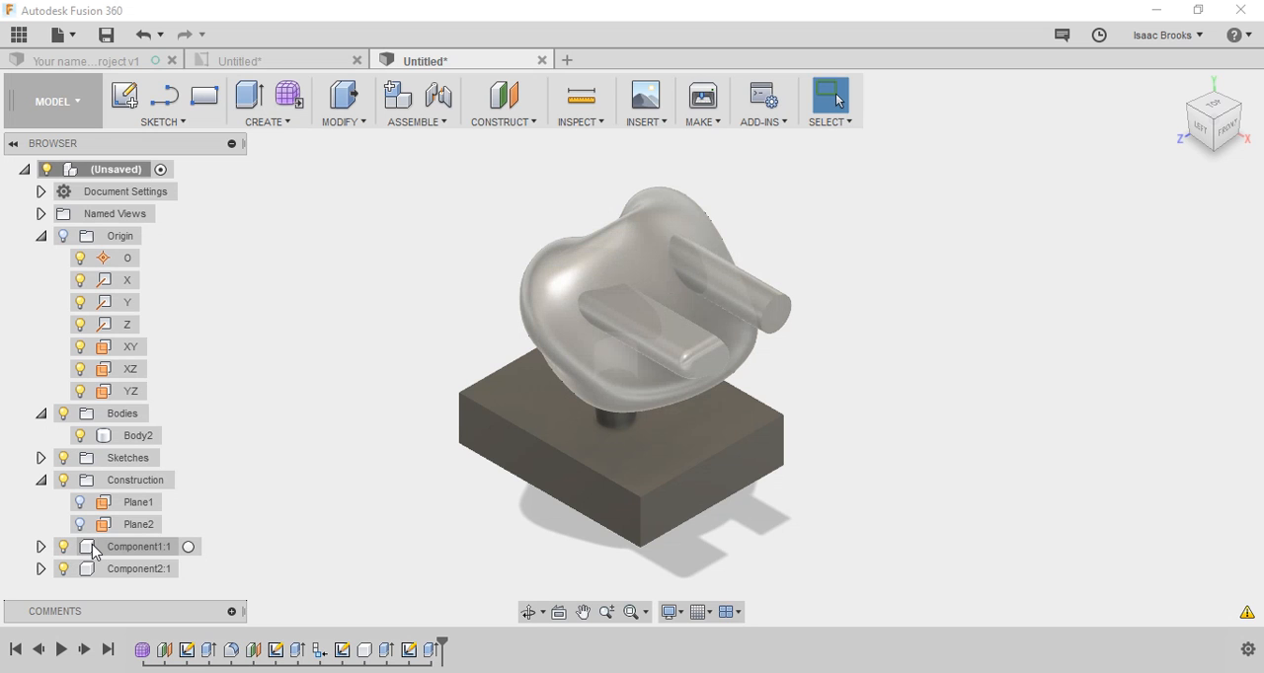
{"action": "left_click", "coordinate": [660, 391]}
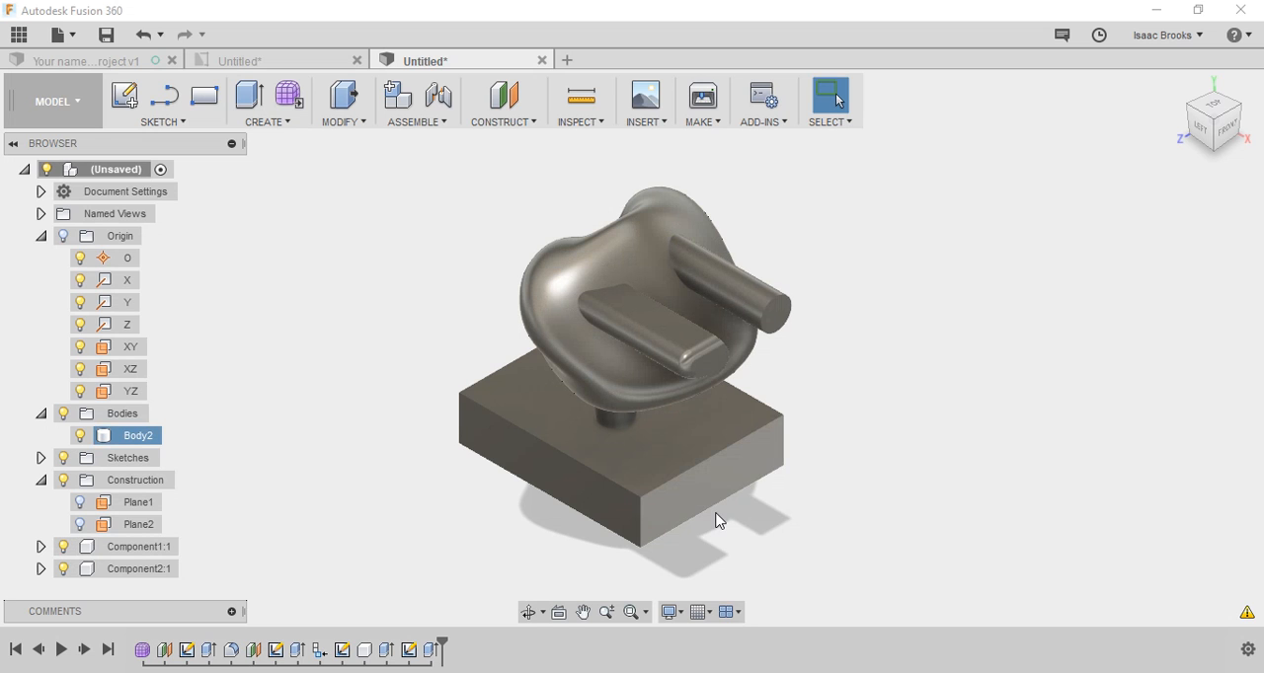